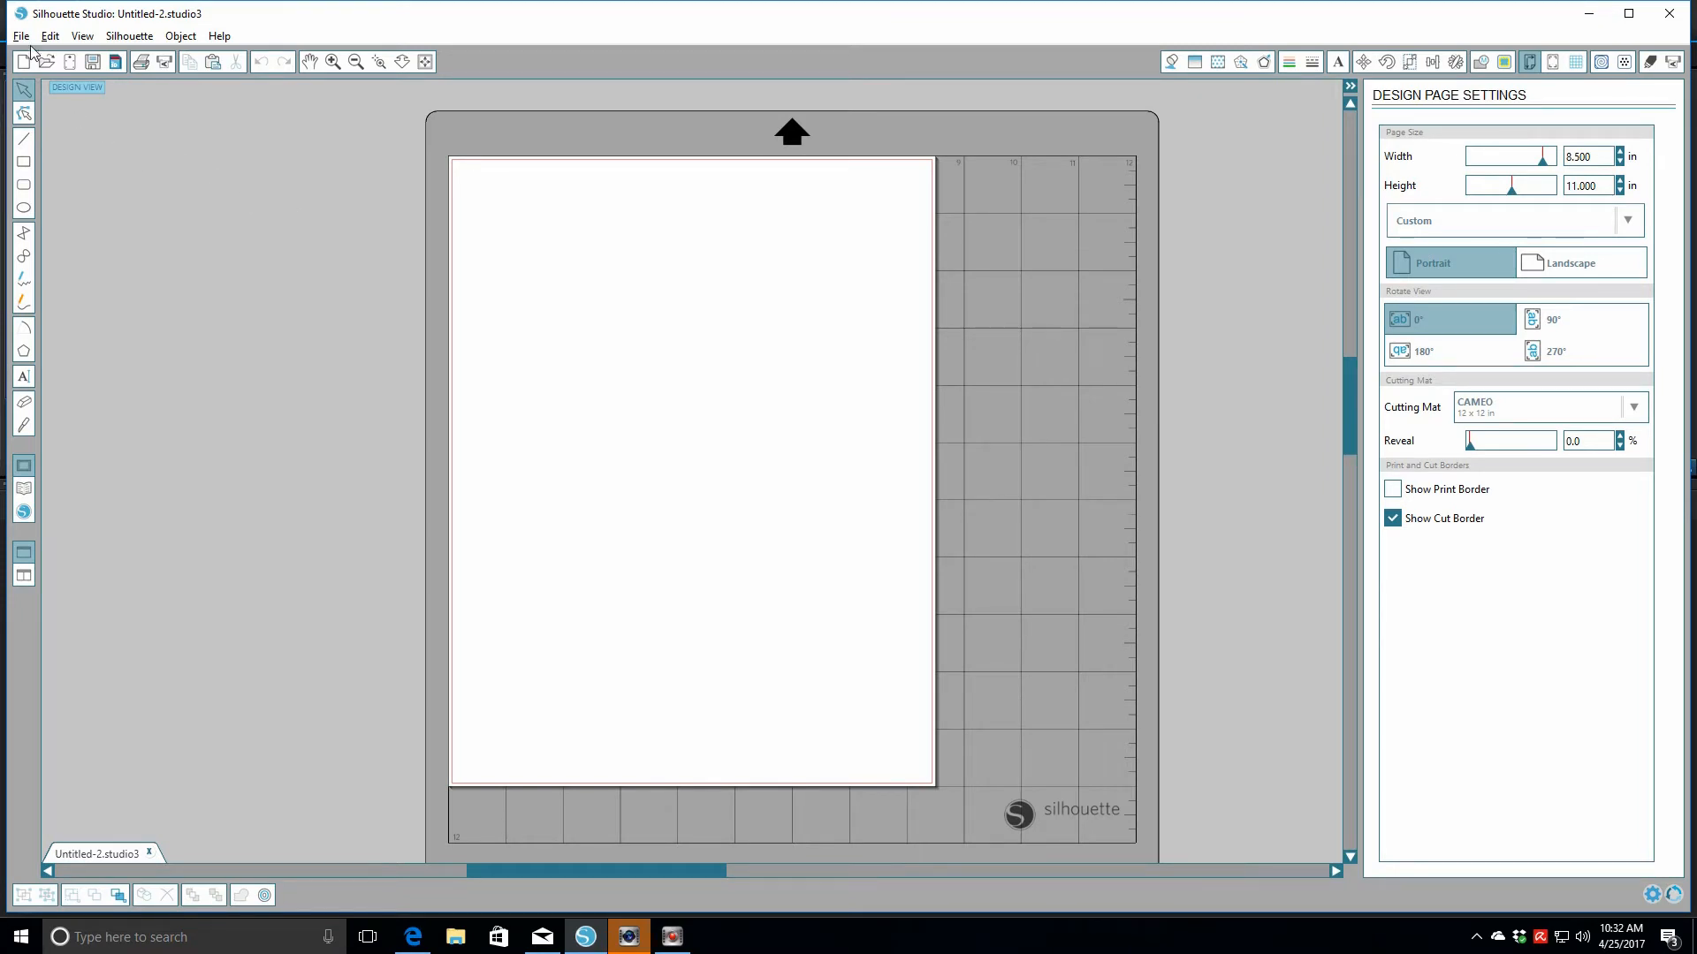
Open the renew_MPM_paislee_WA_spring image from the MPM_Renew_elements folder and move it inward from the page's corner
{"action": "left_click", "coordinate": [46, 61]}
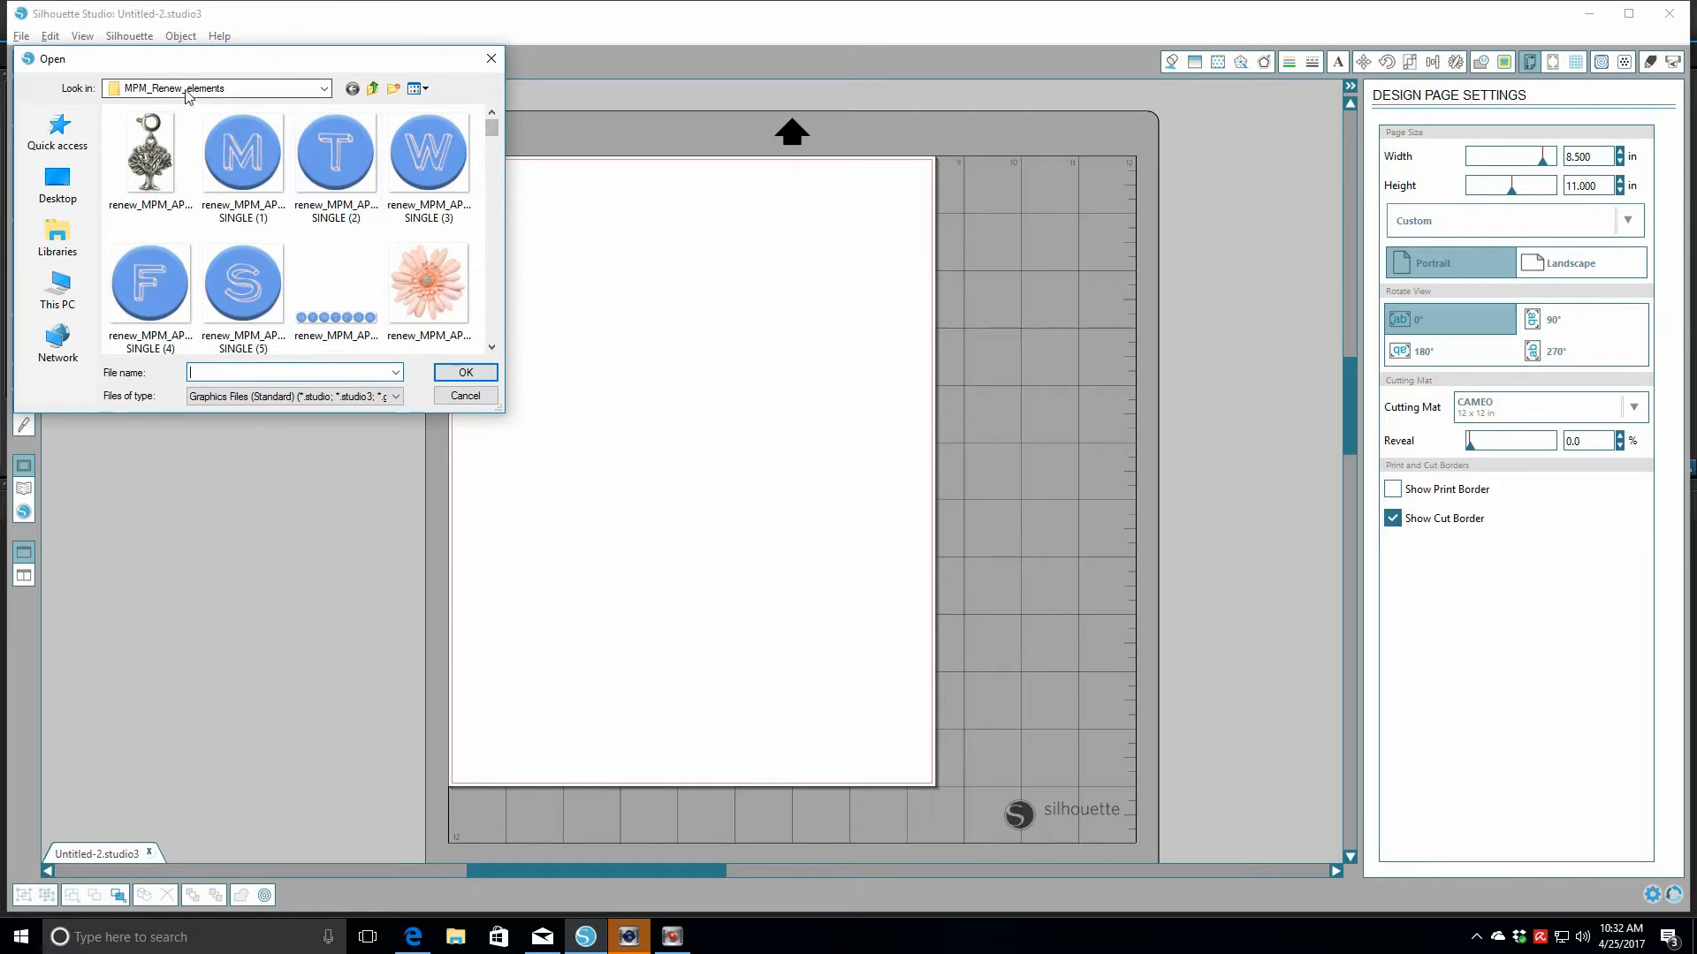
{"action": "left_click_drag", "start_coordinate": [491, 128], "coordinate": [495, 246]}
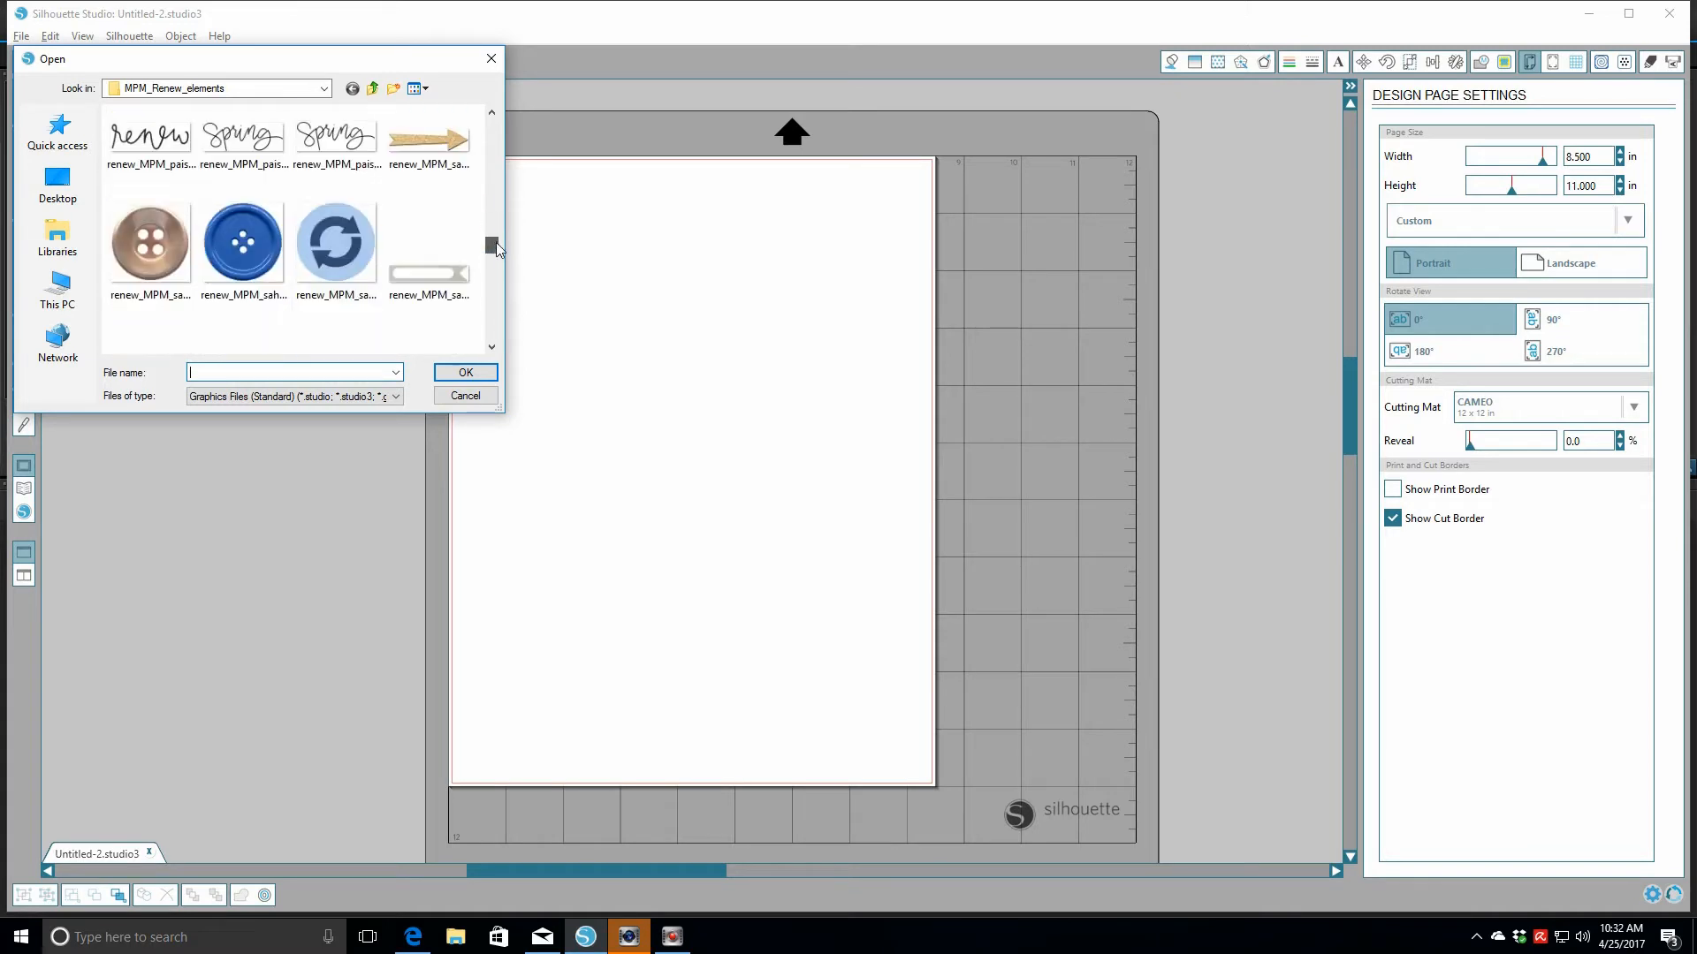
{"action": "left_click", "coordinate": [237, 147]}
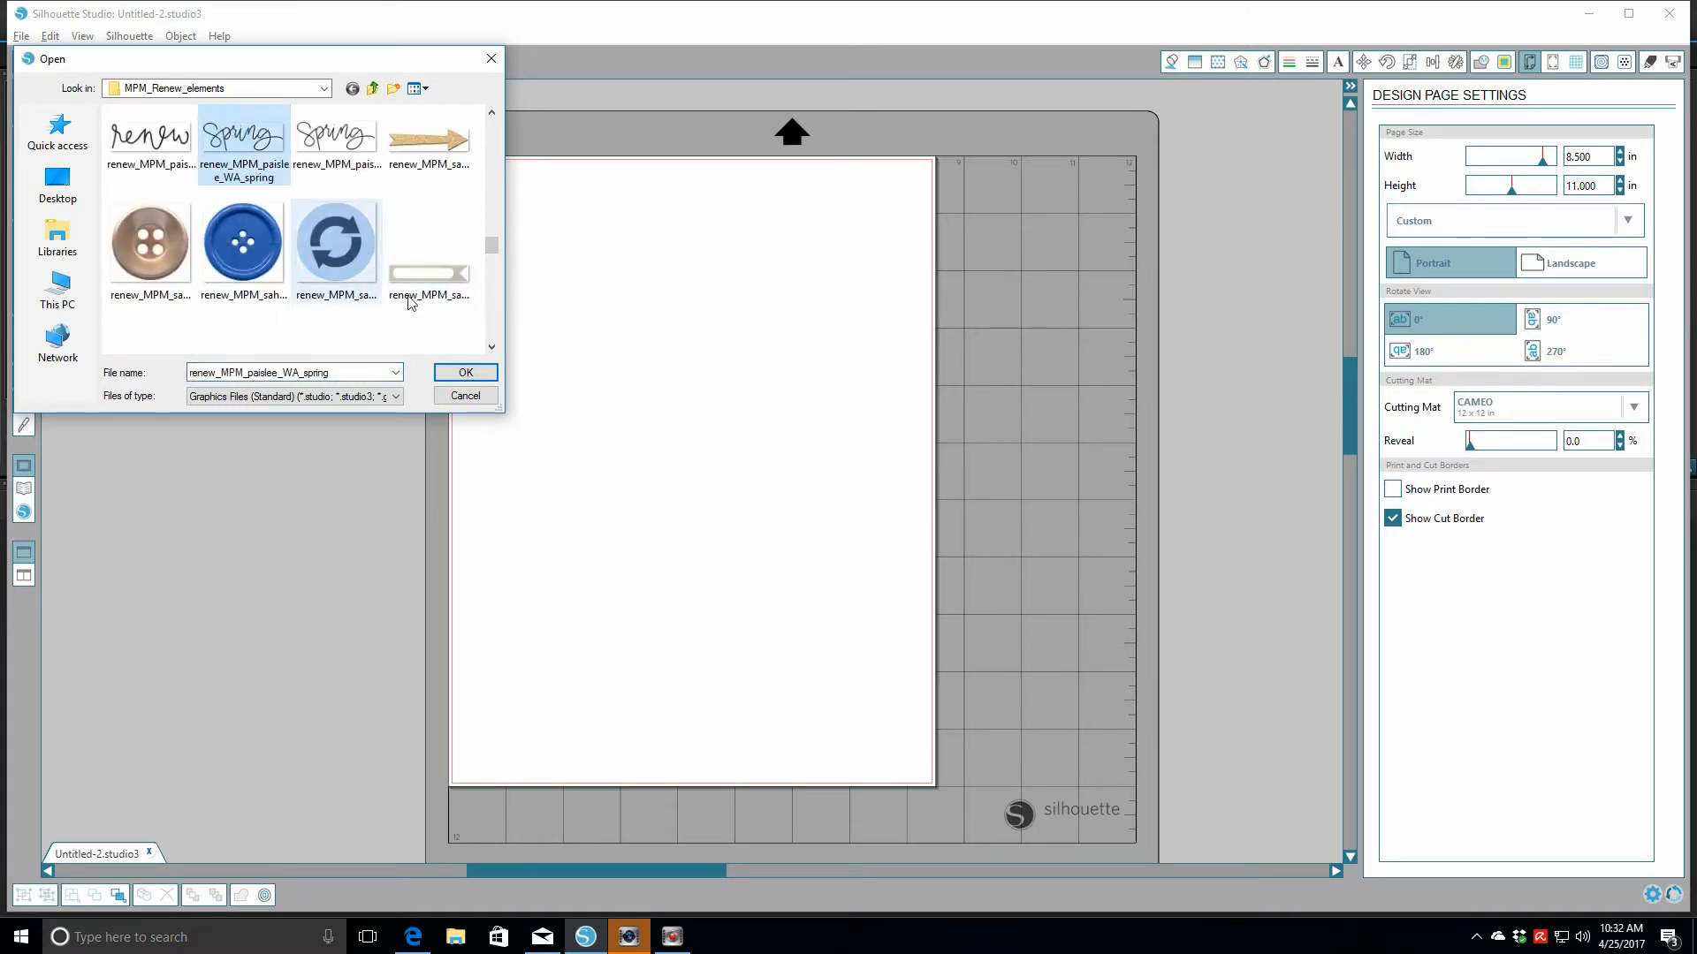
{"action": "left_click", "coordinate": [457, 374]}
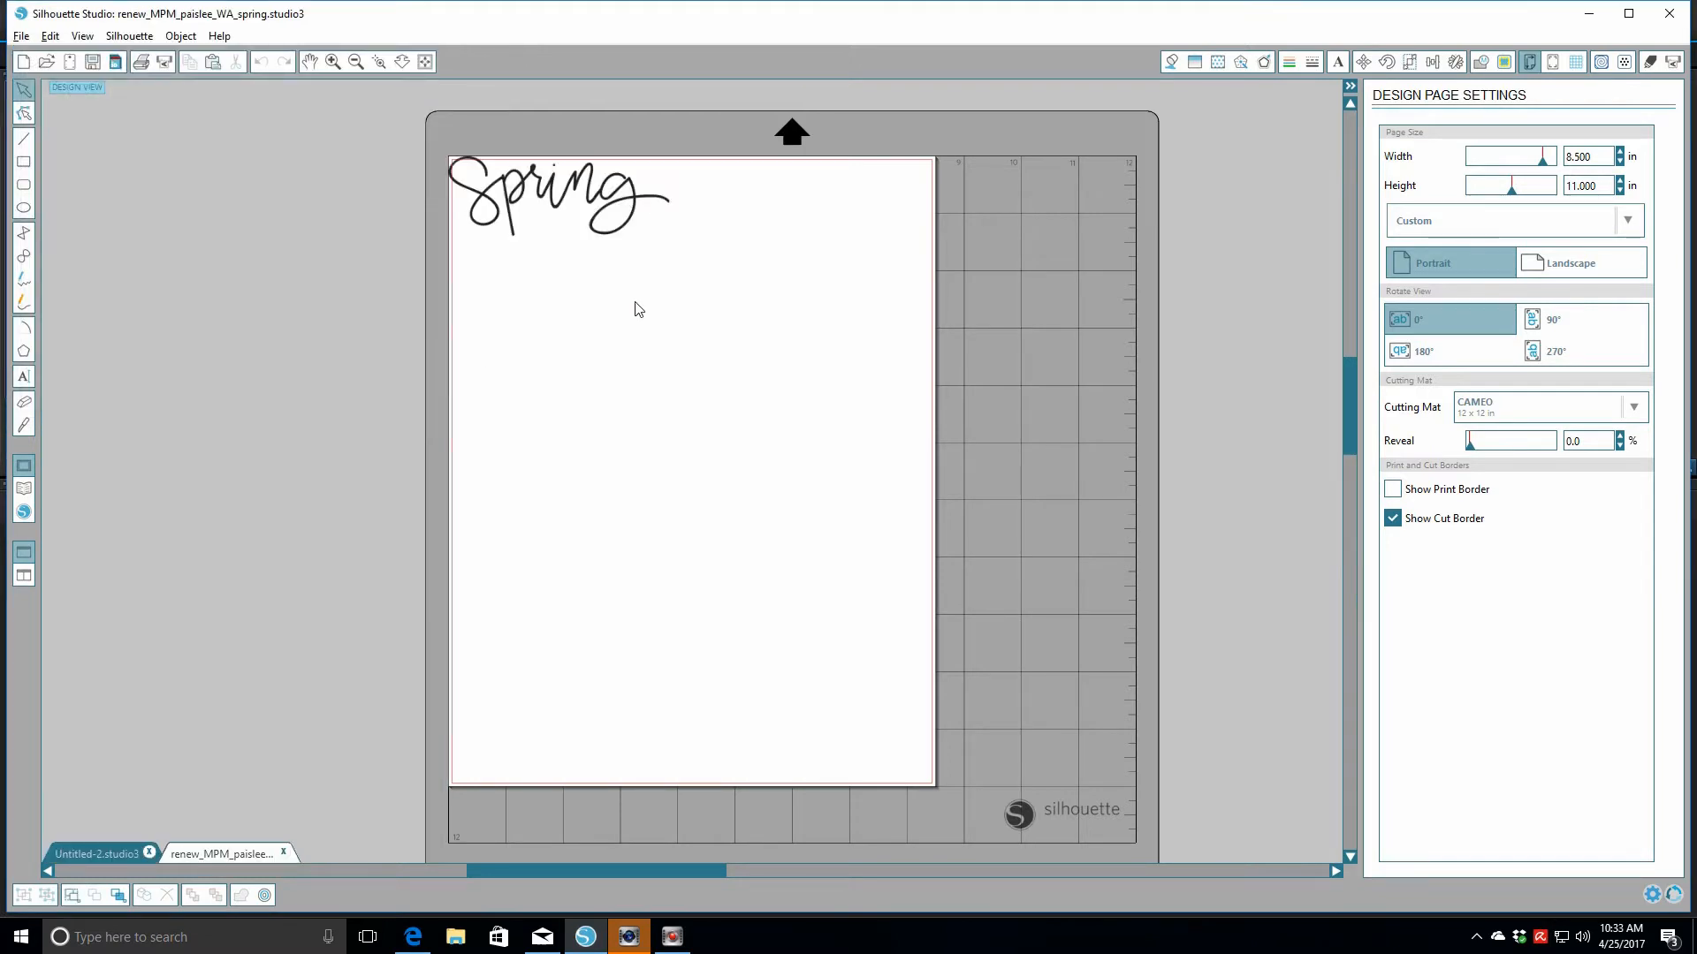
{"action": "left_click", "coordinate": [509, 192]}
{"action": "left_click_drag", "start_coordinate": [509, 193], "coordinate": [637, 283]}
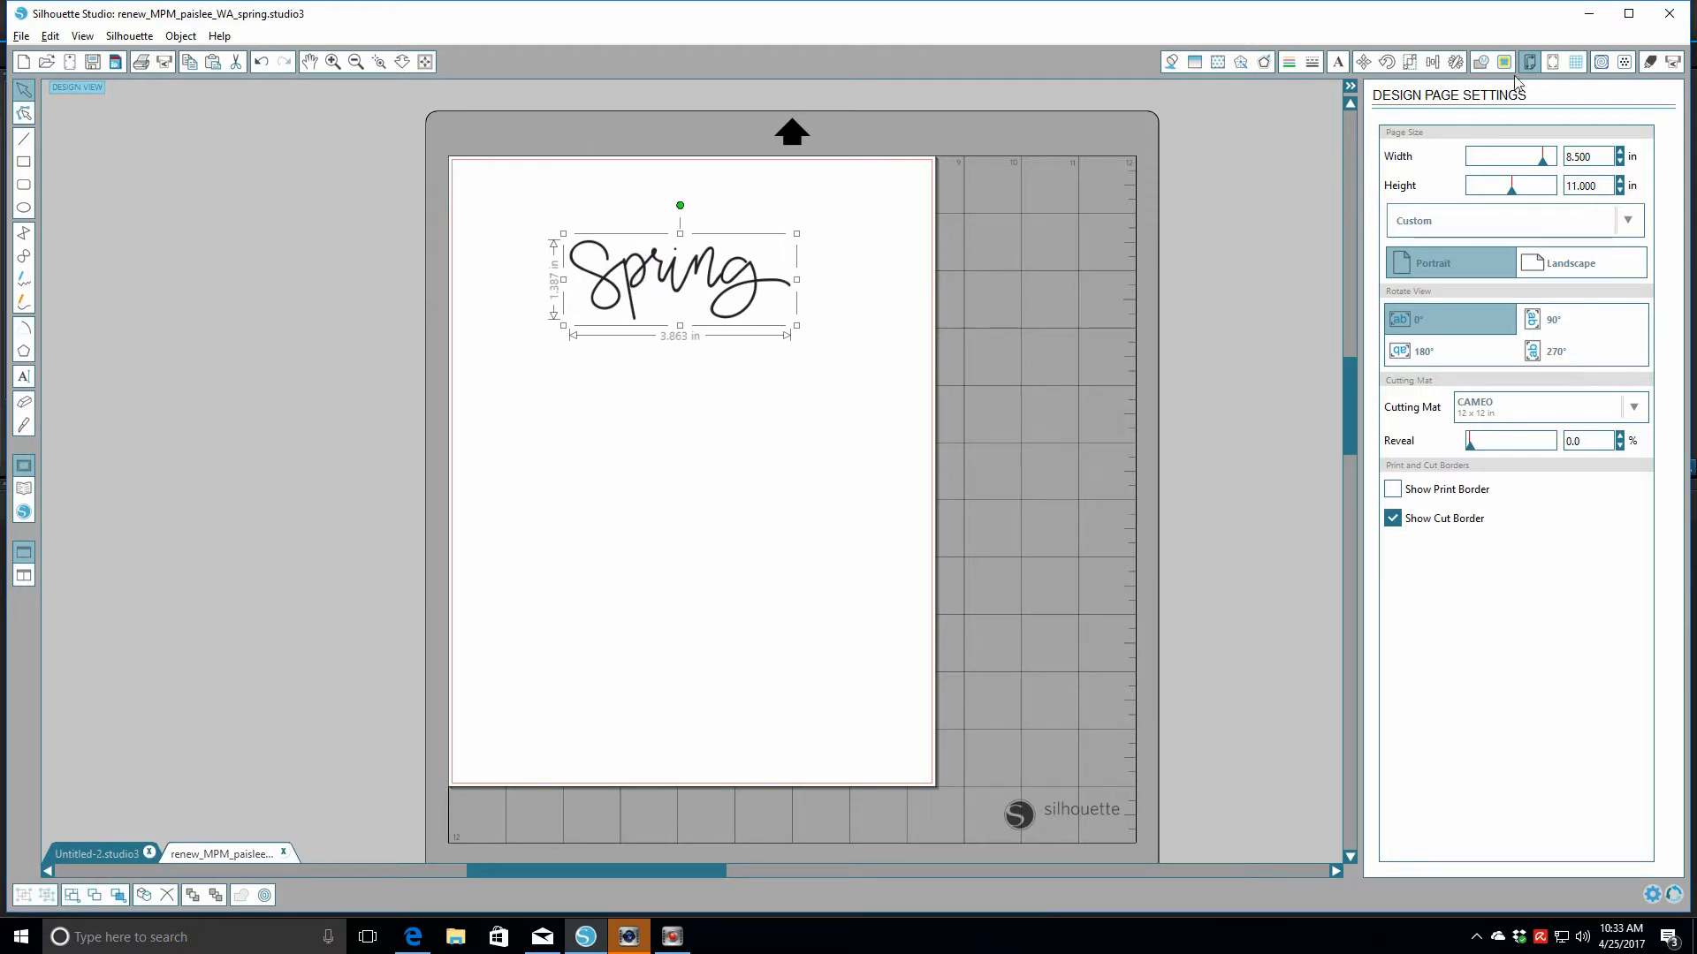
Add Type 1 registration marks and shift the Spring image closer to the upper left of the printable area
{"action": "left_click", "coordinate": [1553, 62]}
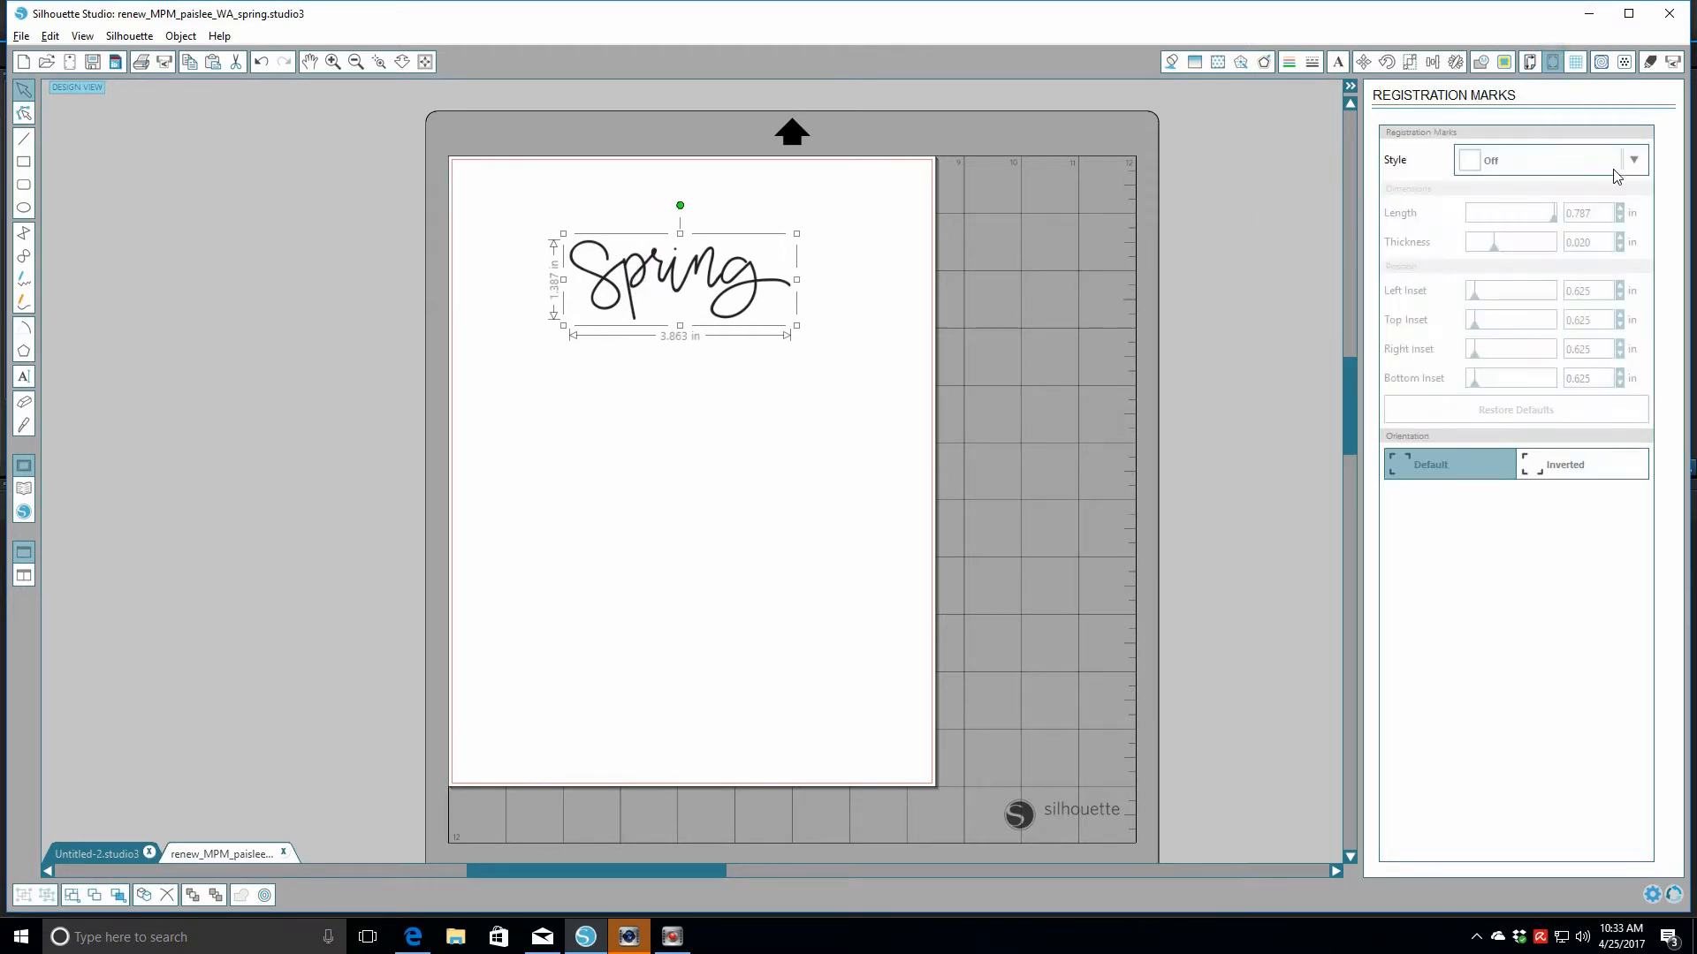
{"action": "left_click", "coordinate": [1634, 162]}
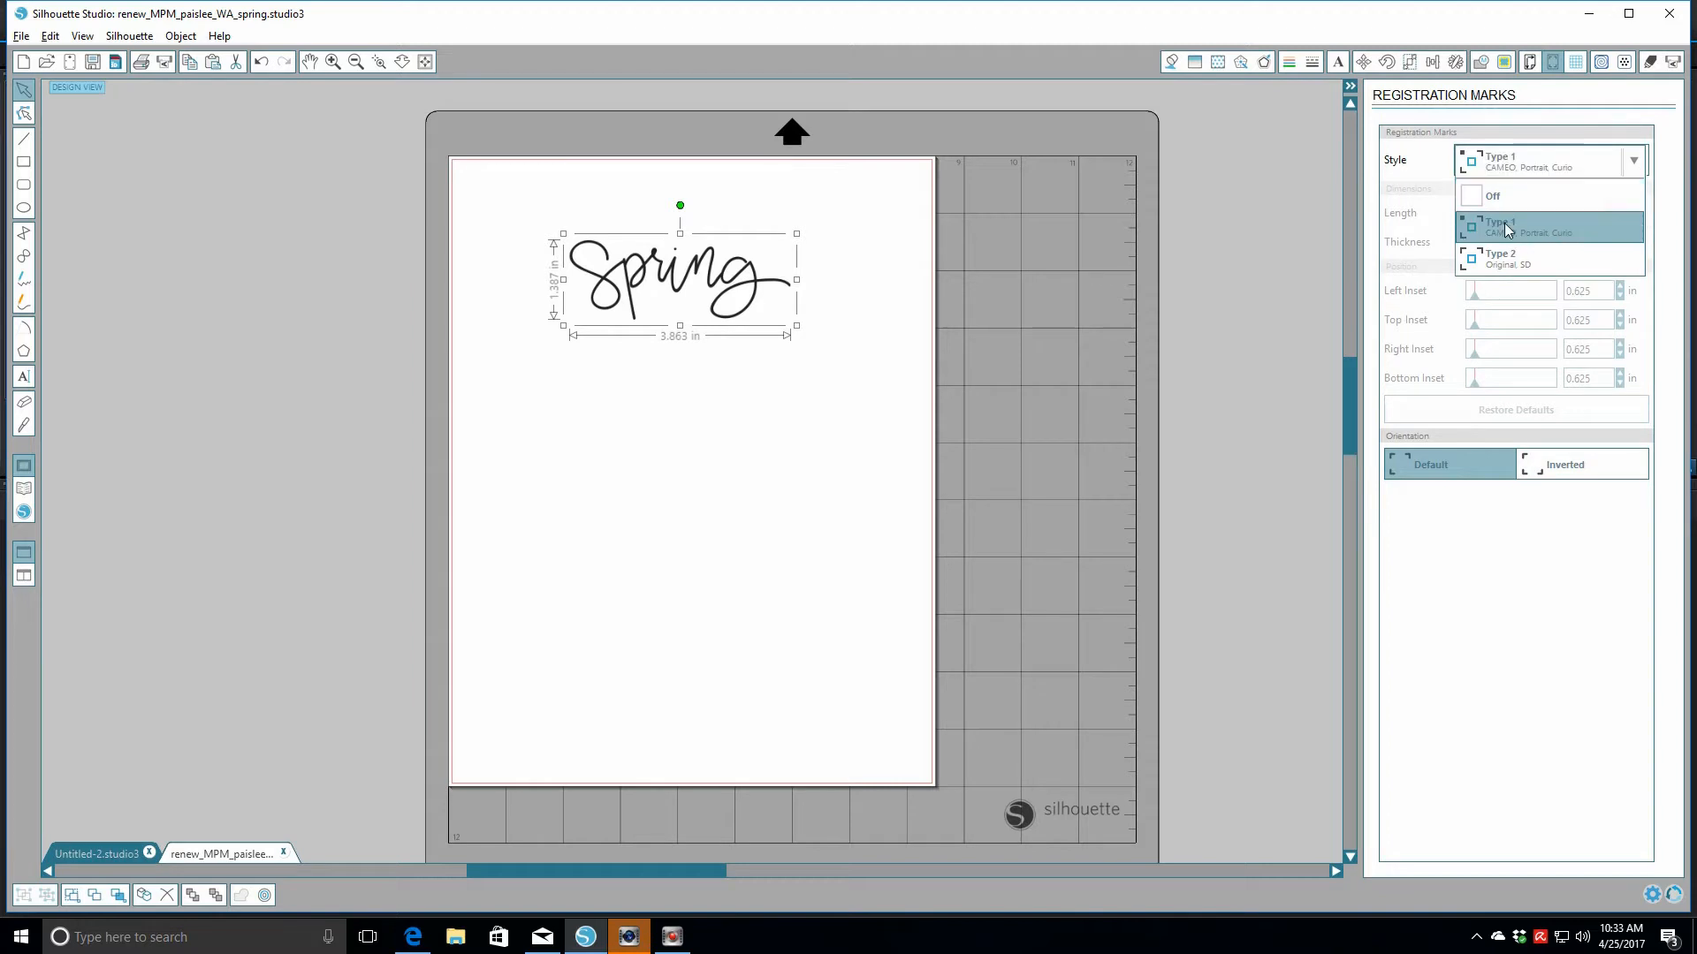
{"action": "left_click", "coordinate": [1508, 232]}
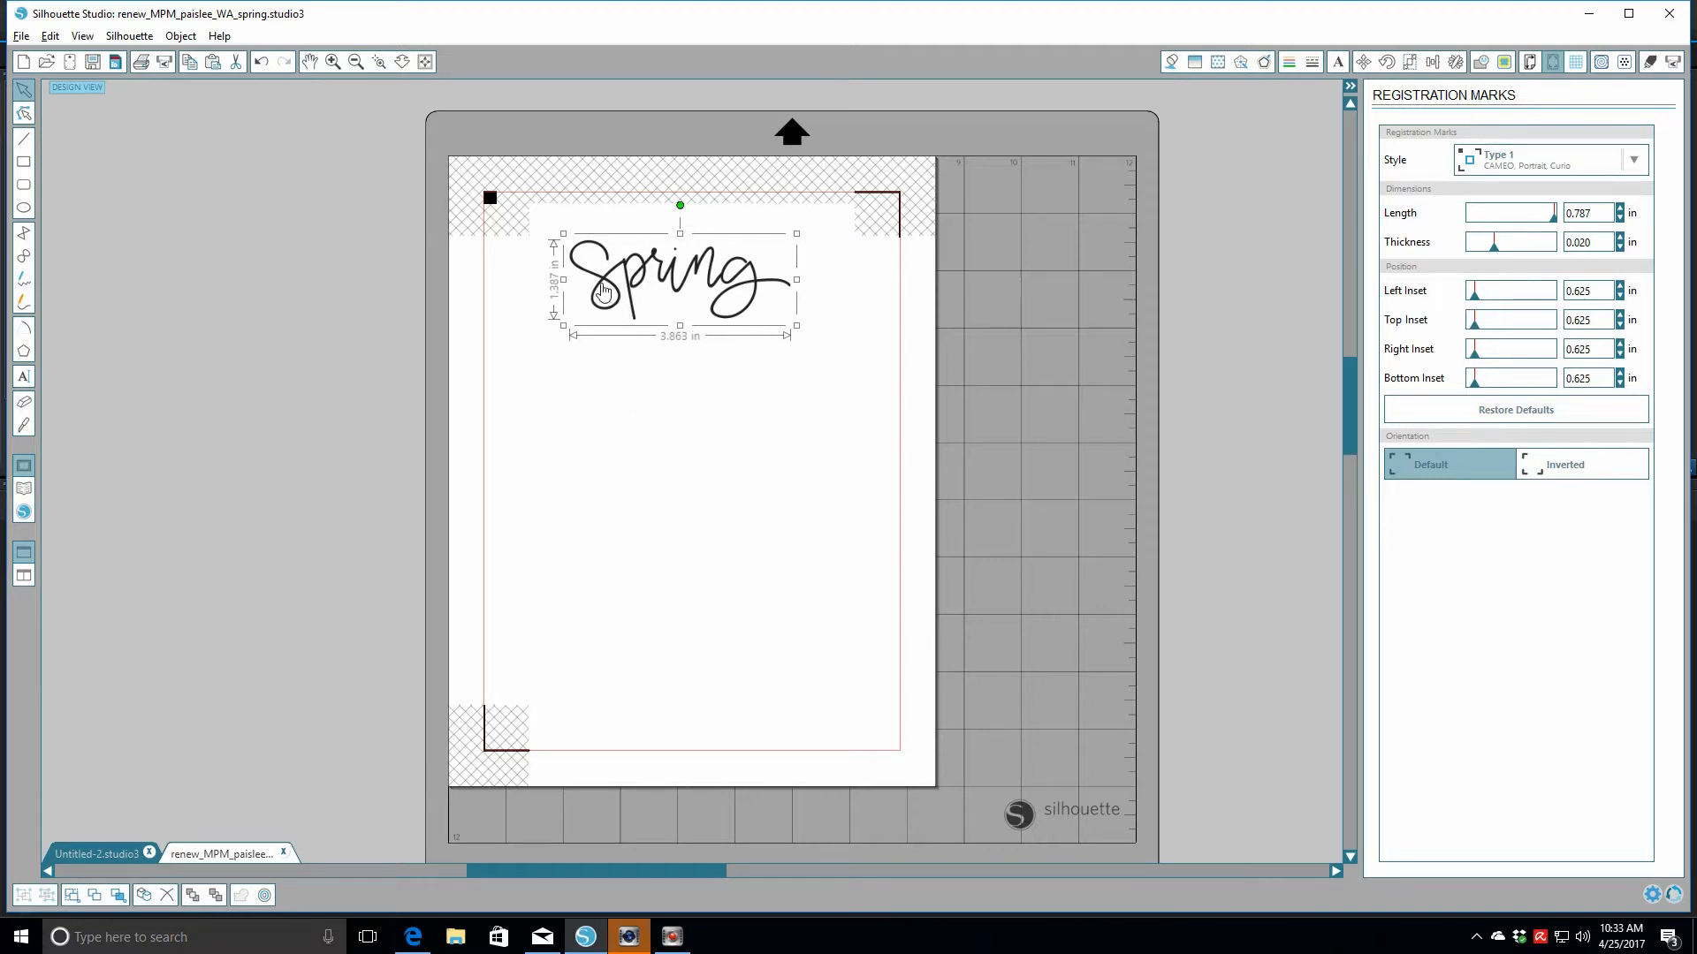
{"action": "left_click_drag", "start_coordinate": [610, 276], "coordinate": [591, 254]}
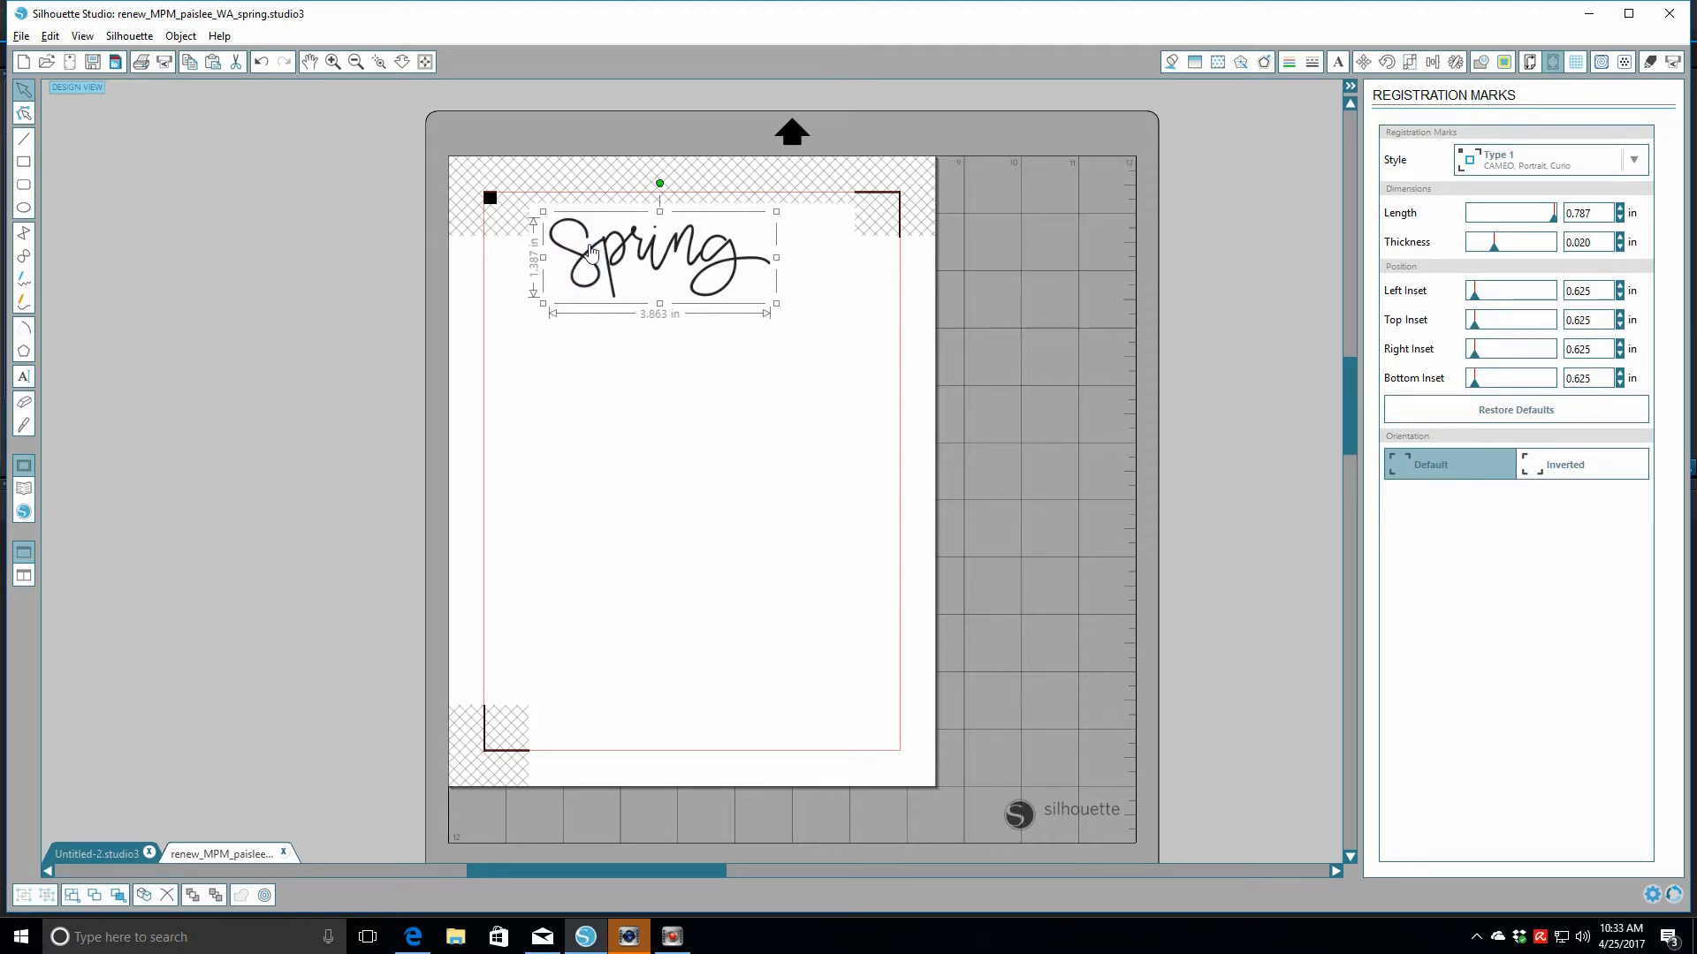
Enlarge the Spring image proportionally to about 4.9 in wide, and undo the resize
{"action": "left_click", "coordinate": [775, 304]}
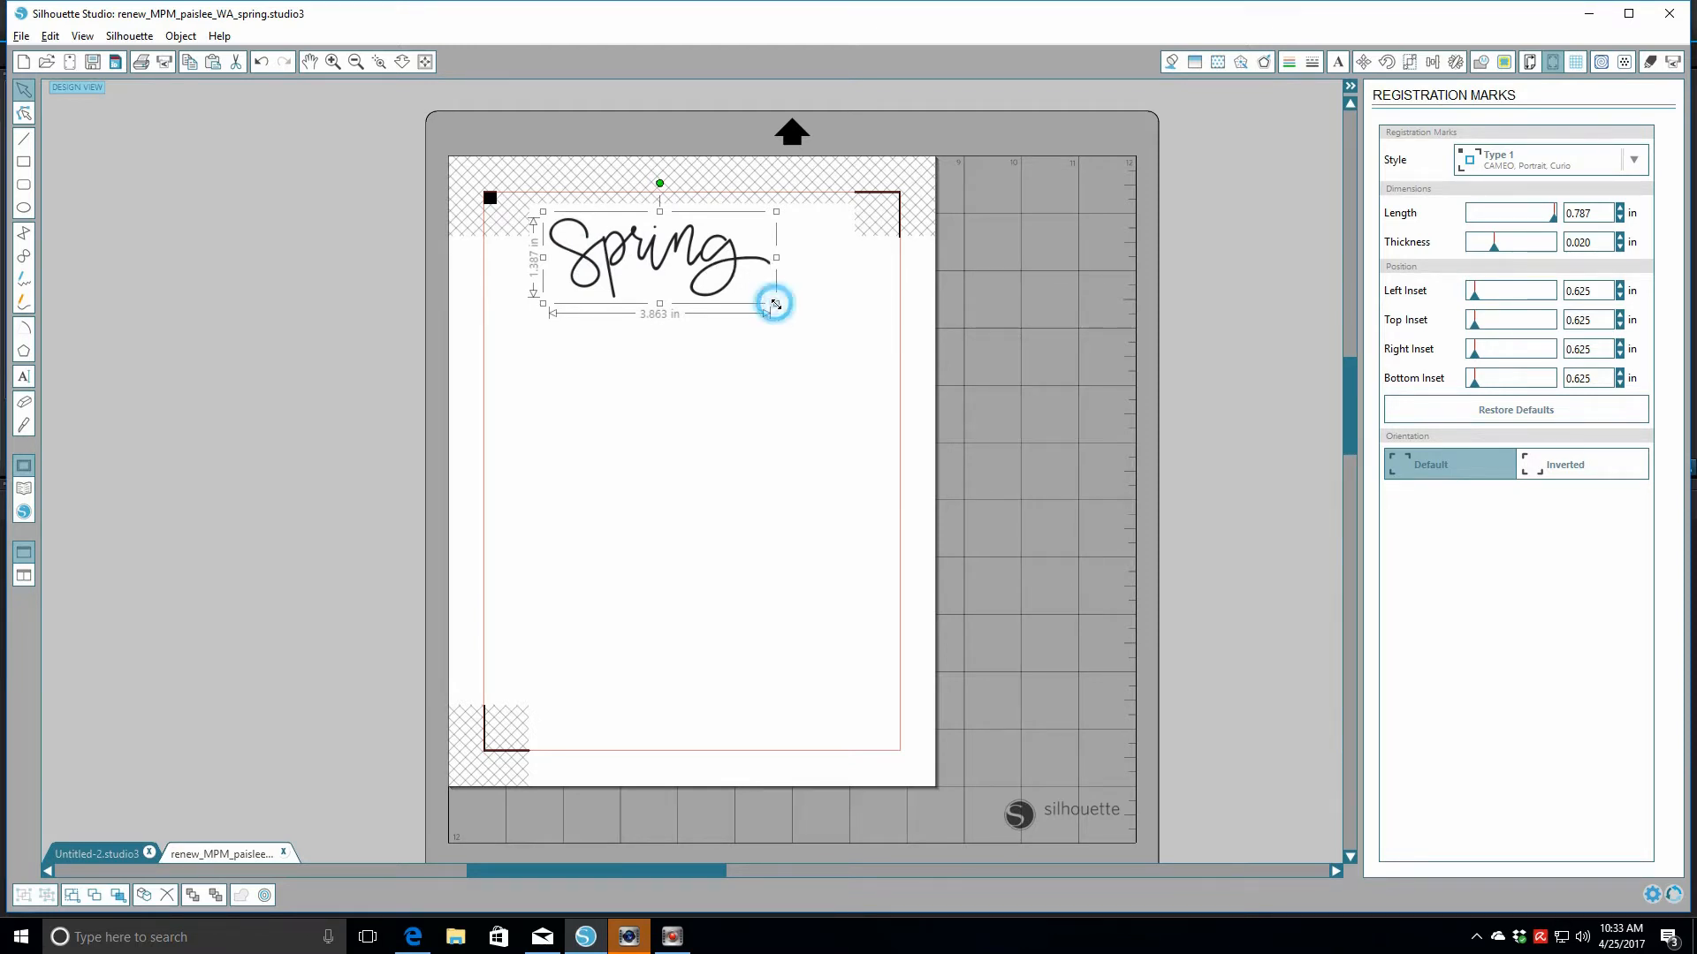
{"action": "left_click_drag", "start_coordinate": [775, 304], "coordinate": [827, 337]}
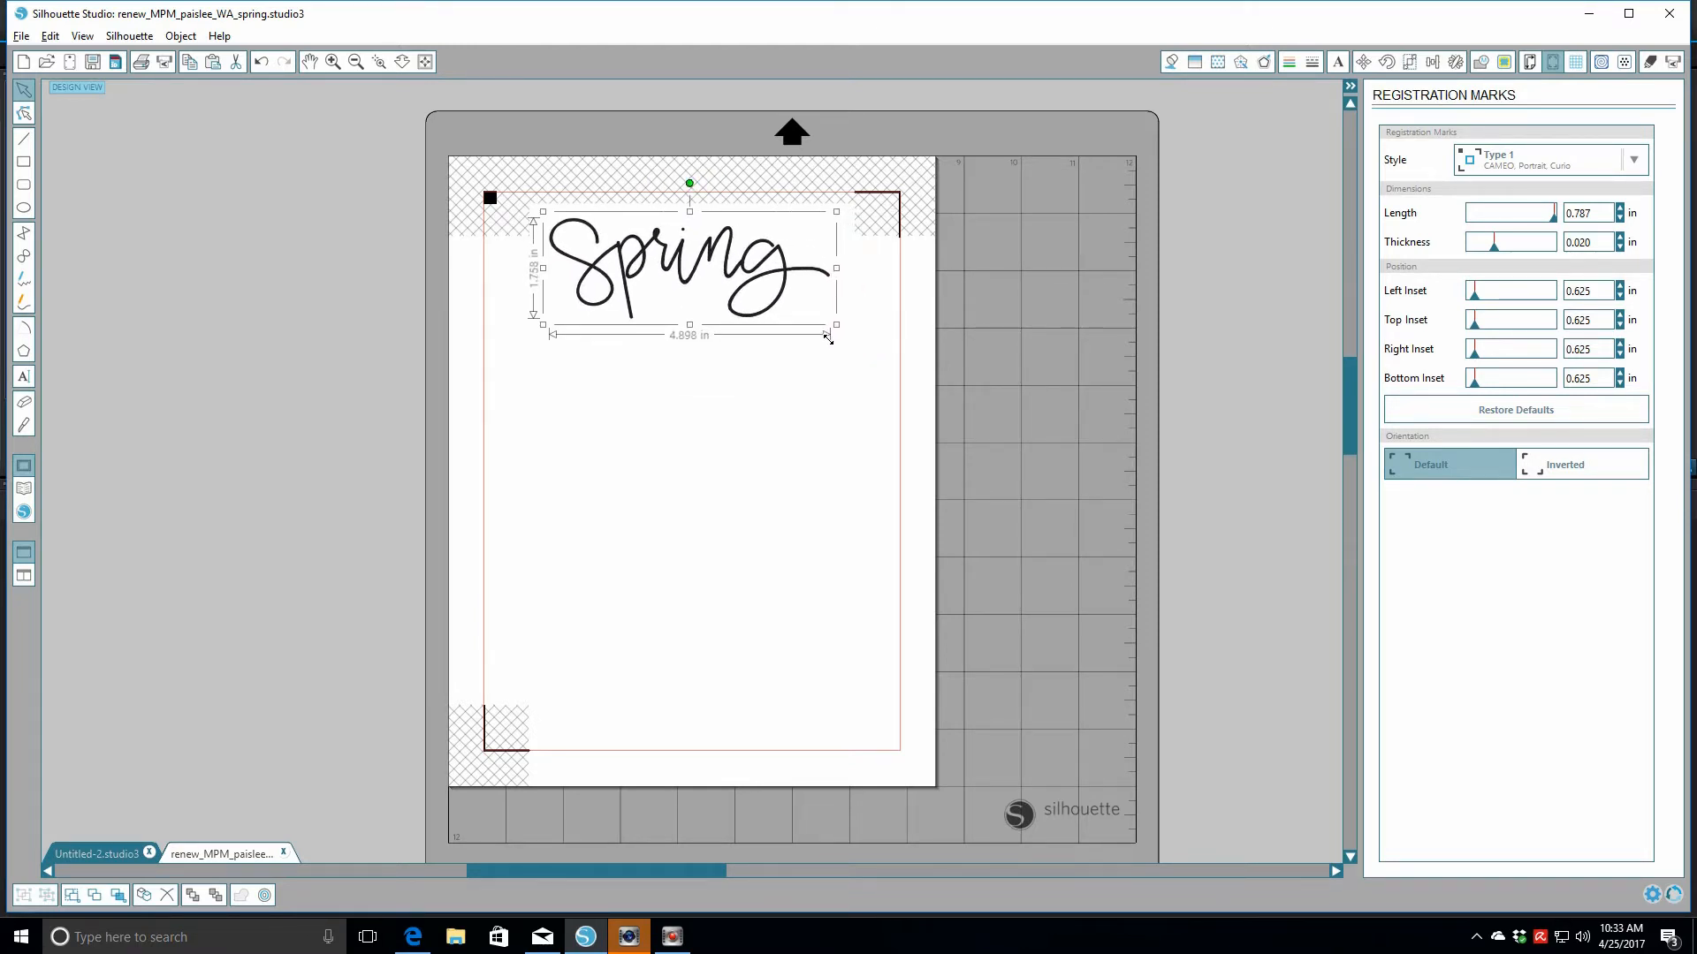
{"action": "left_click", "coordinate": [260, 62]}
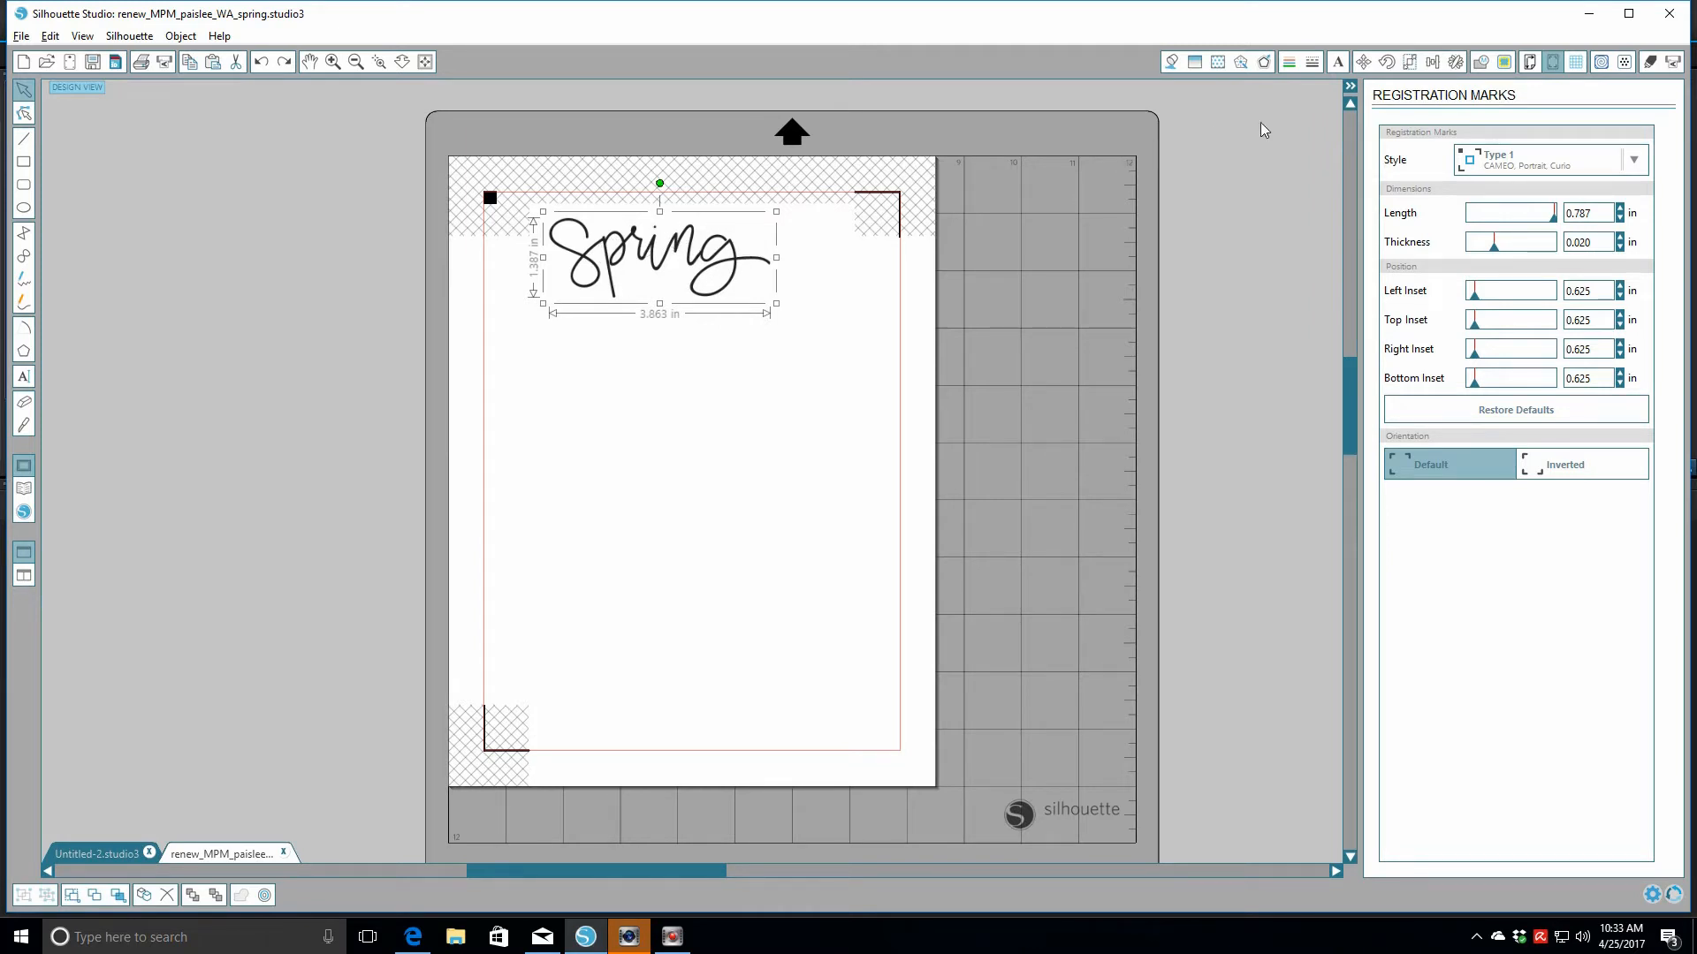
Select a trace area about 4.6 in wide and 2.0 in high around the word Spring
{"action": "left_click", "coordinate": [1505, 63]}
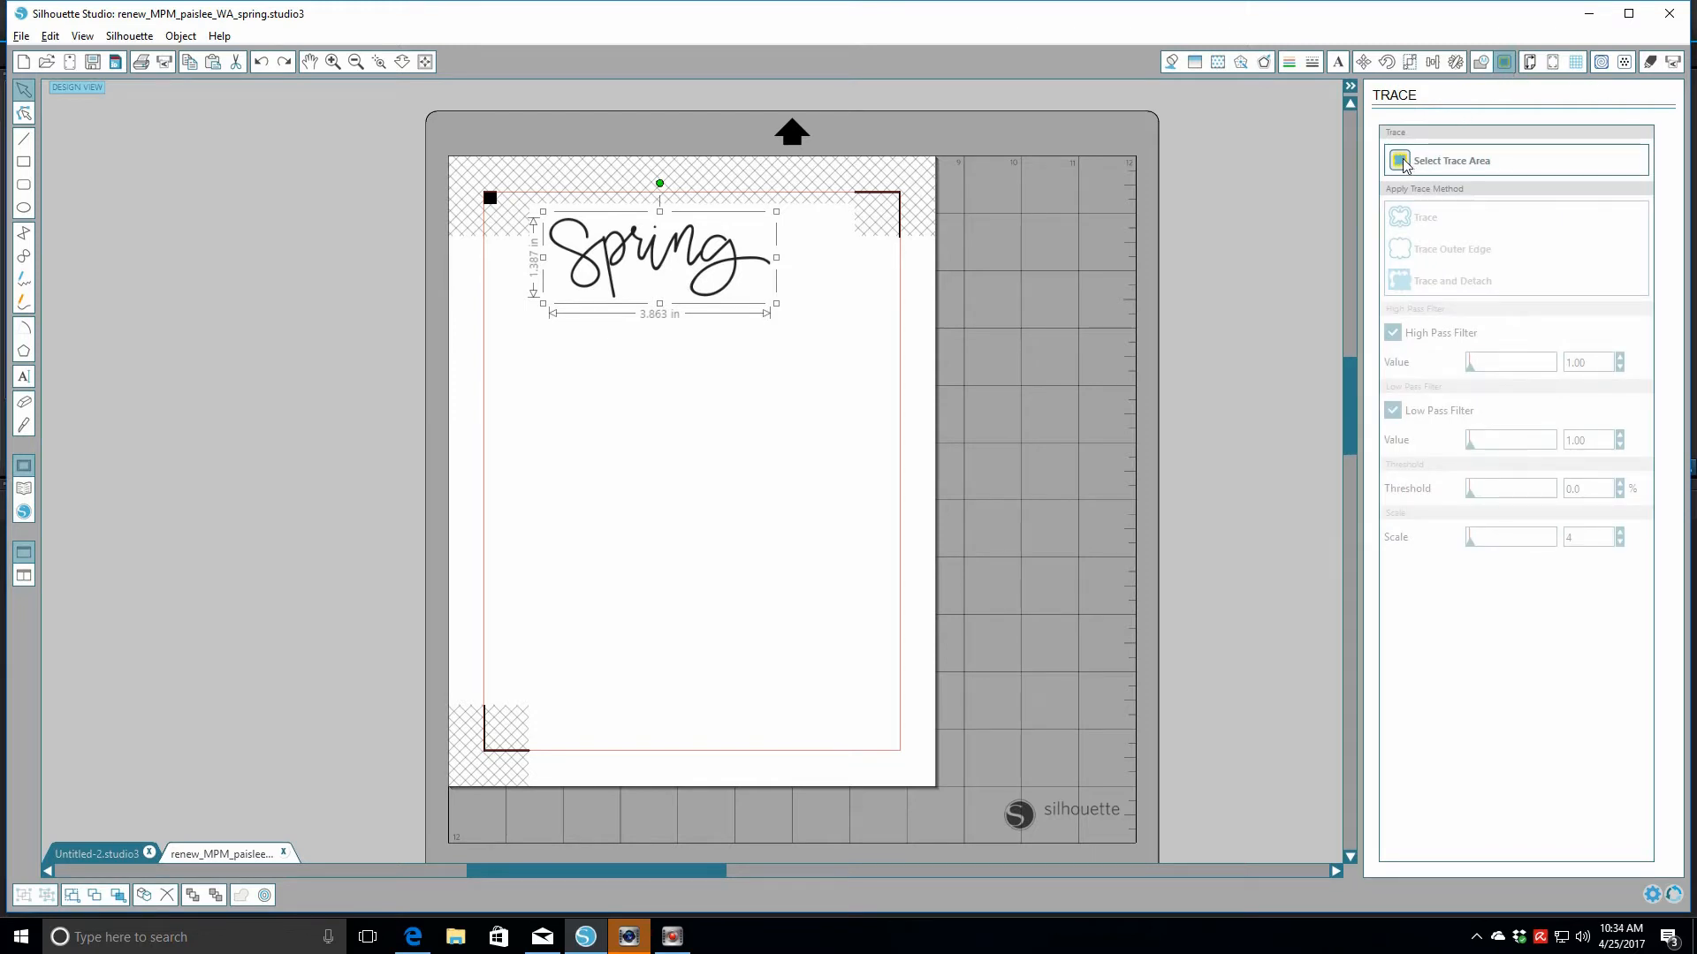
{"action": "left_click", "coordinate": [841, 329]}
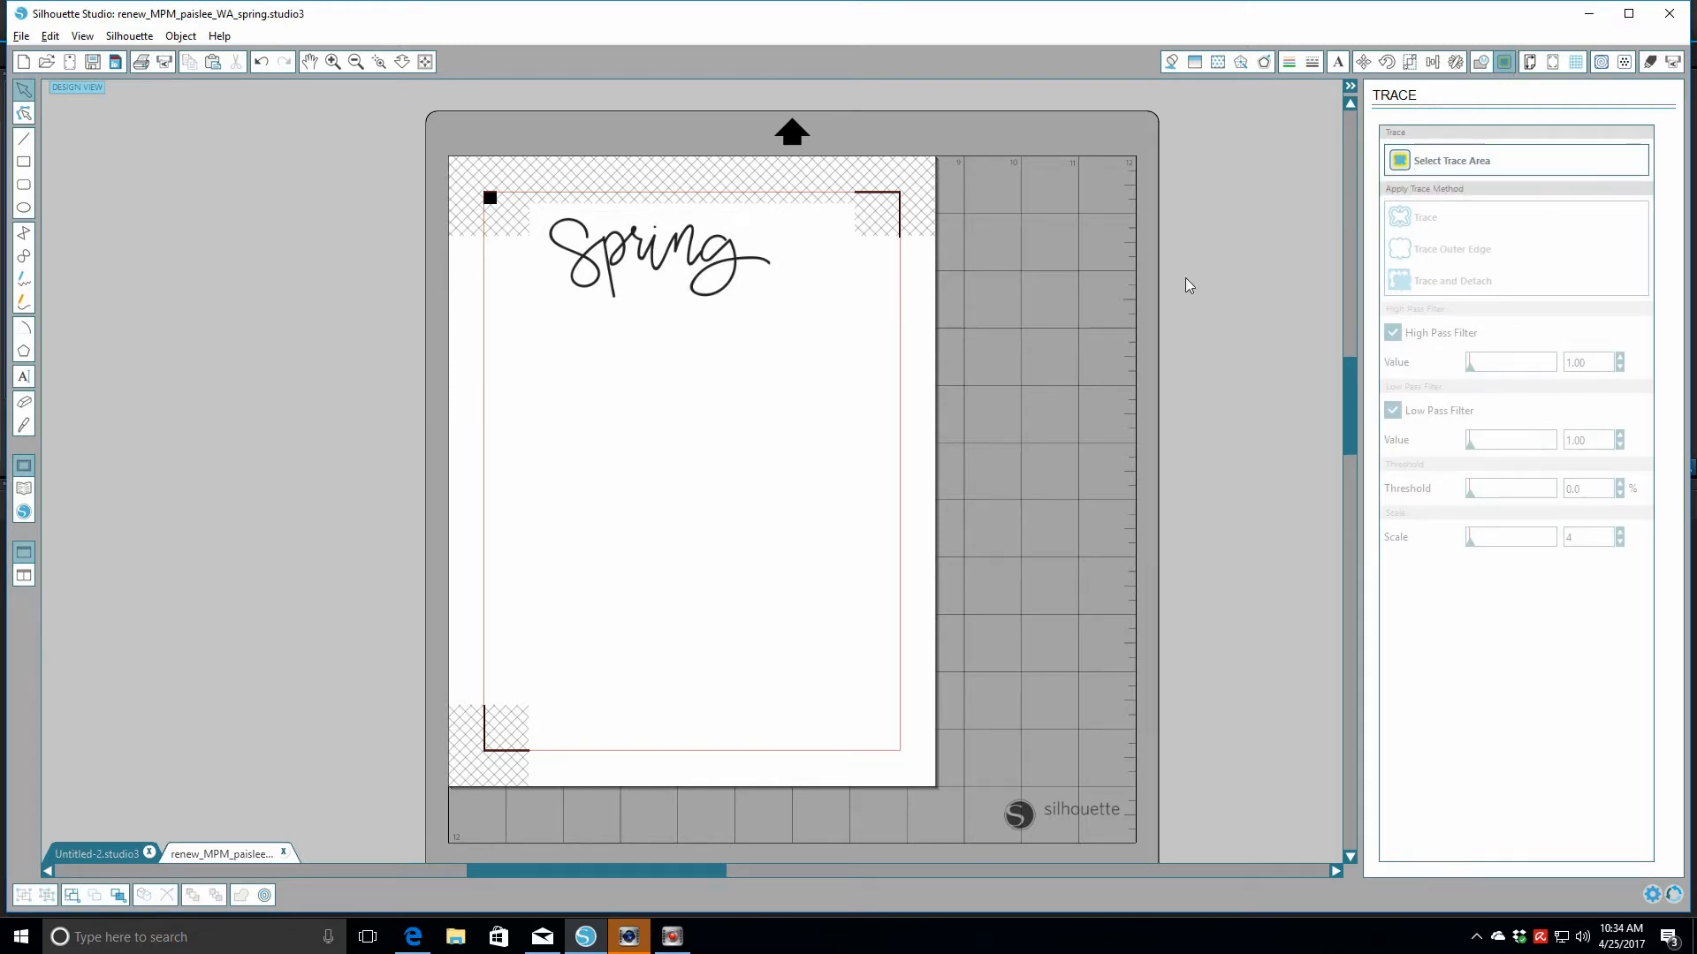
{"action": "left_click", "coordinate": [1398, 162]}
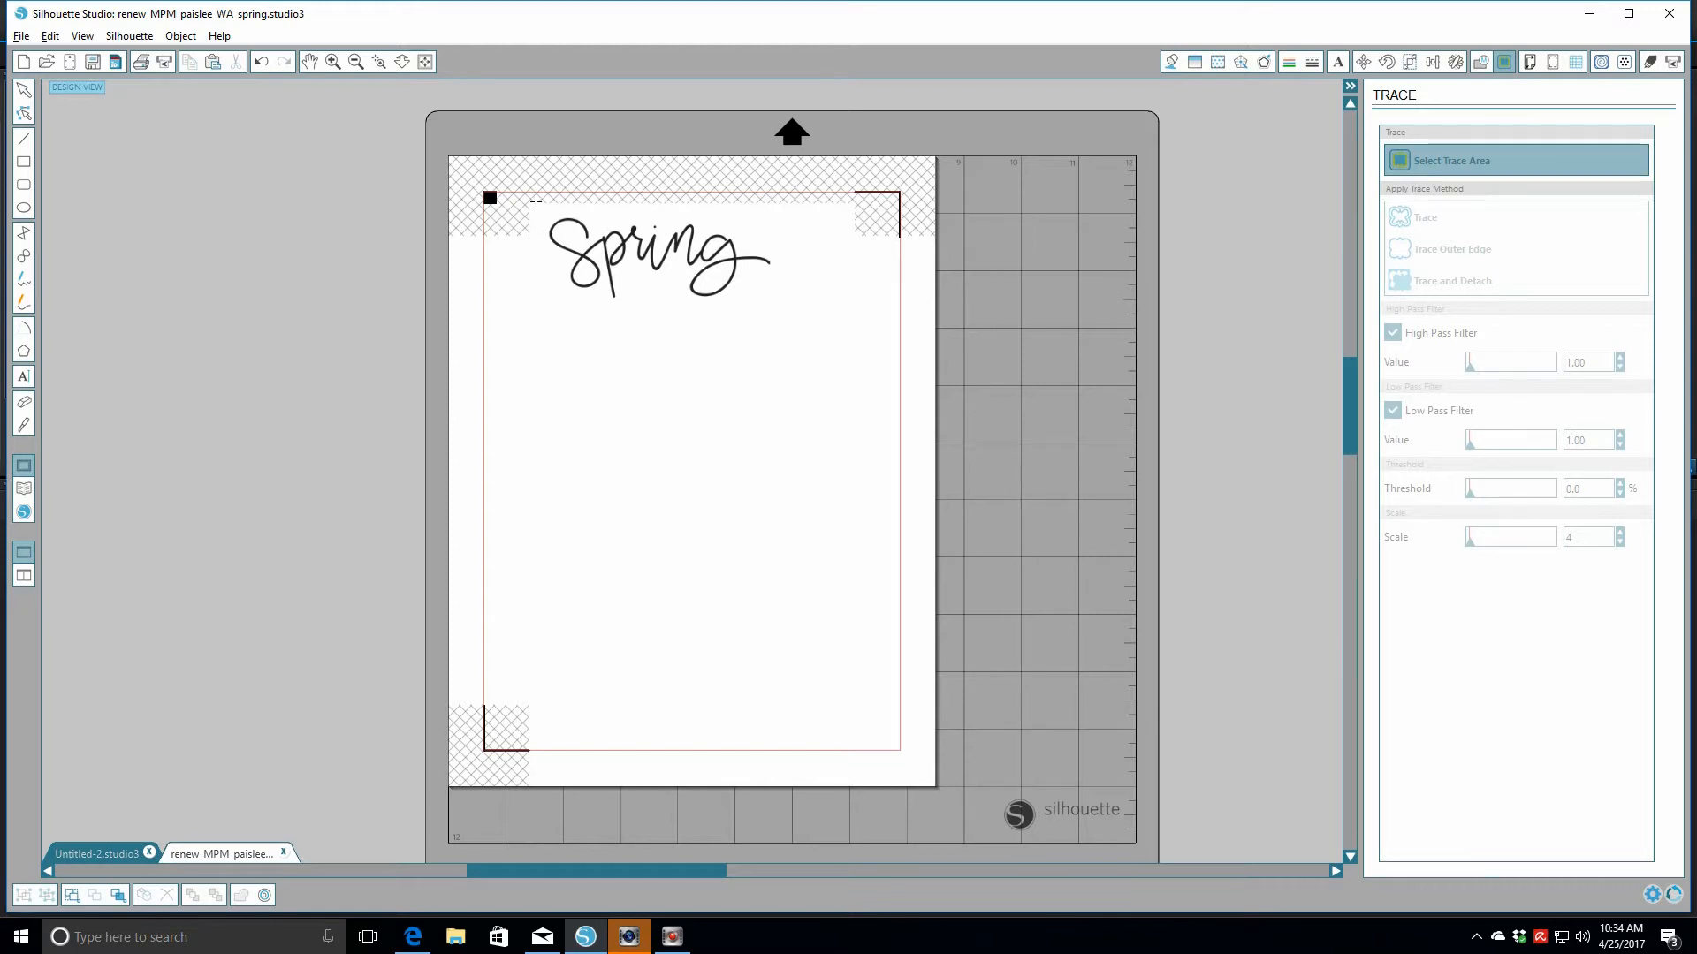
{"action": "mouse_move", "coordinate": [536, 201]}
{"action": "left_mouse_down"}
{"action": "mouse_move", "coordinate": [742, 307]}
{"action": "mouse_move", "coordinate": [801, 317]}
{"action": "left_mouse_up"}
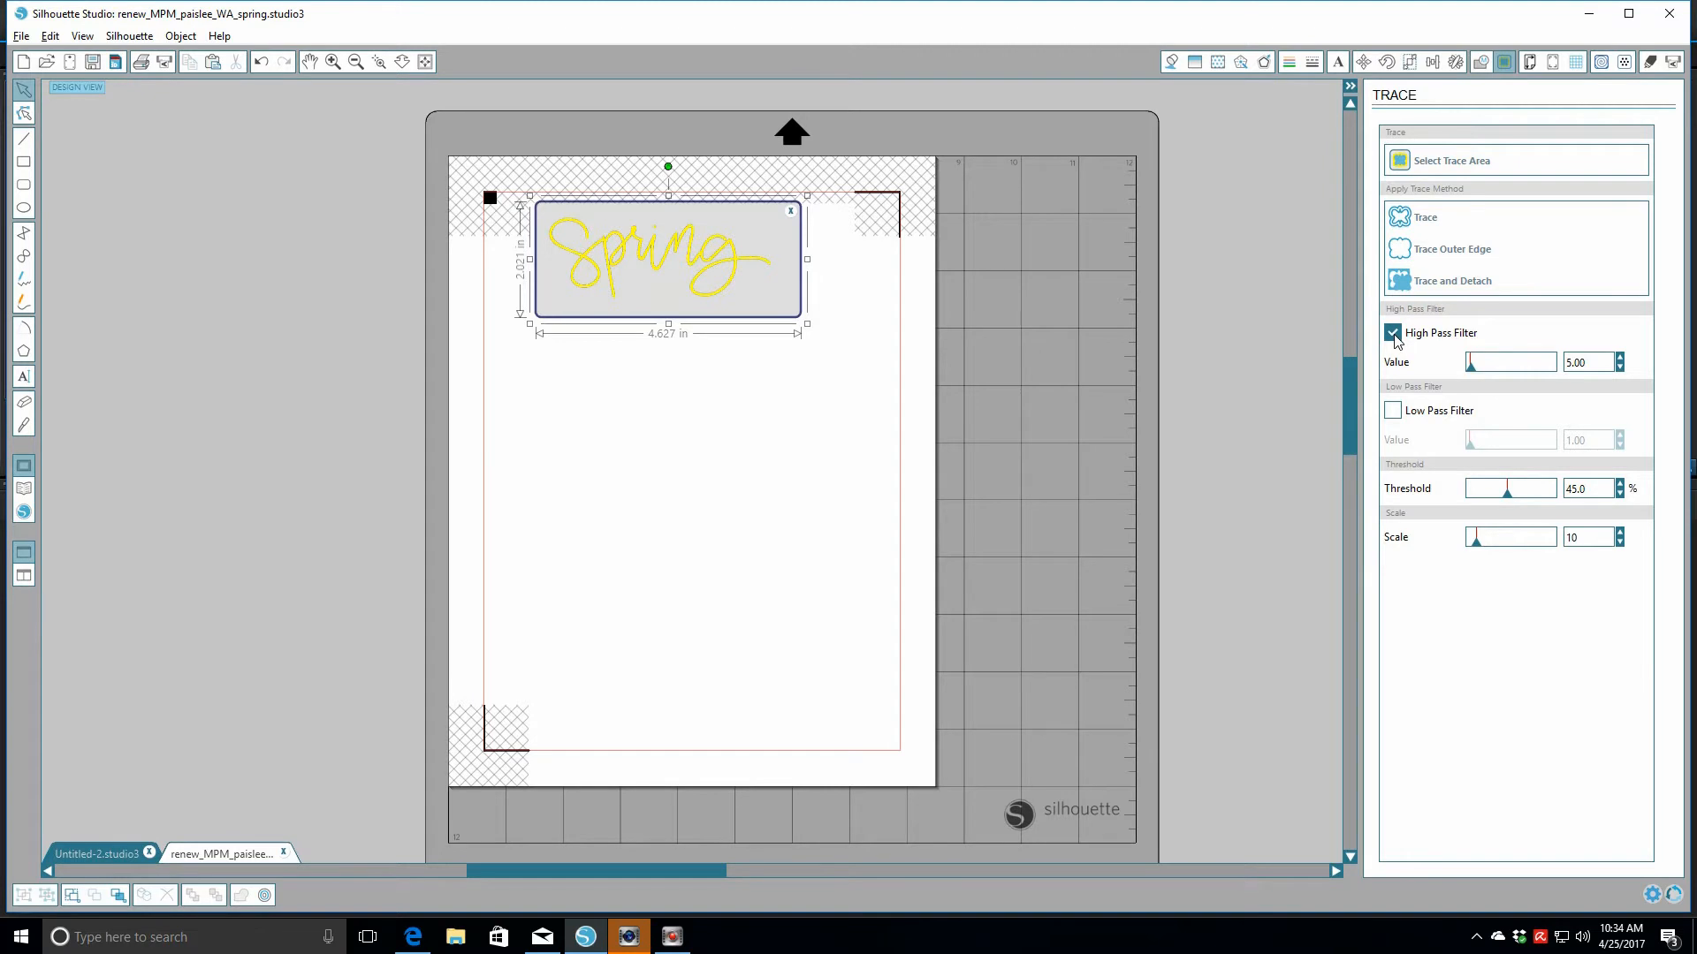
Trace the outer edge of the word Spring with the High Pass Filter off and the threshold at 100%
{"action": "left_click", "coordinate": [332, 61]}
{"action": "left_click", "coordinate": [333, 62]}
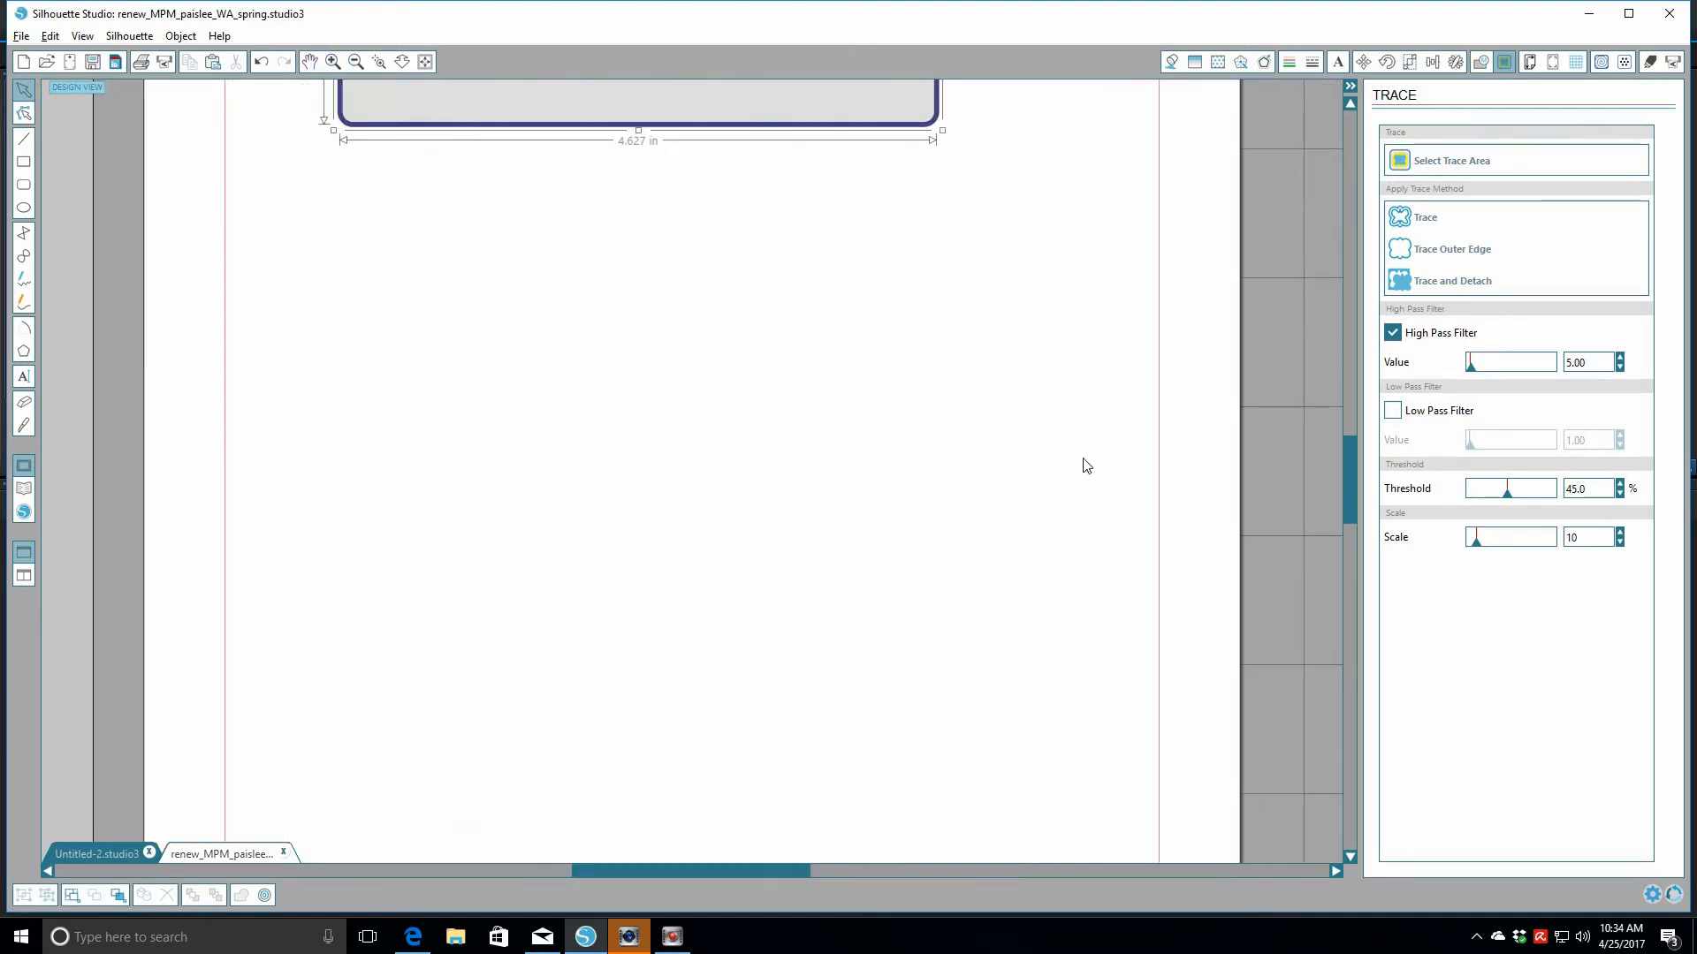
{"action": "left_click_drag", "start_coordinate": [1350, 510], "coordinate": [1361, 426]}
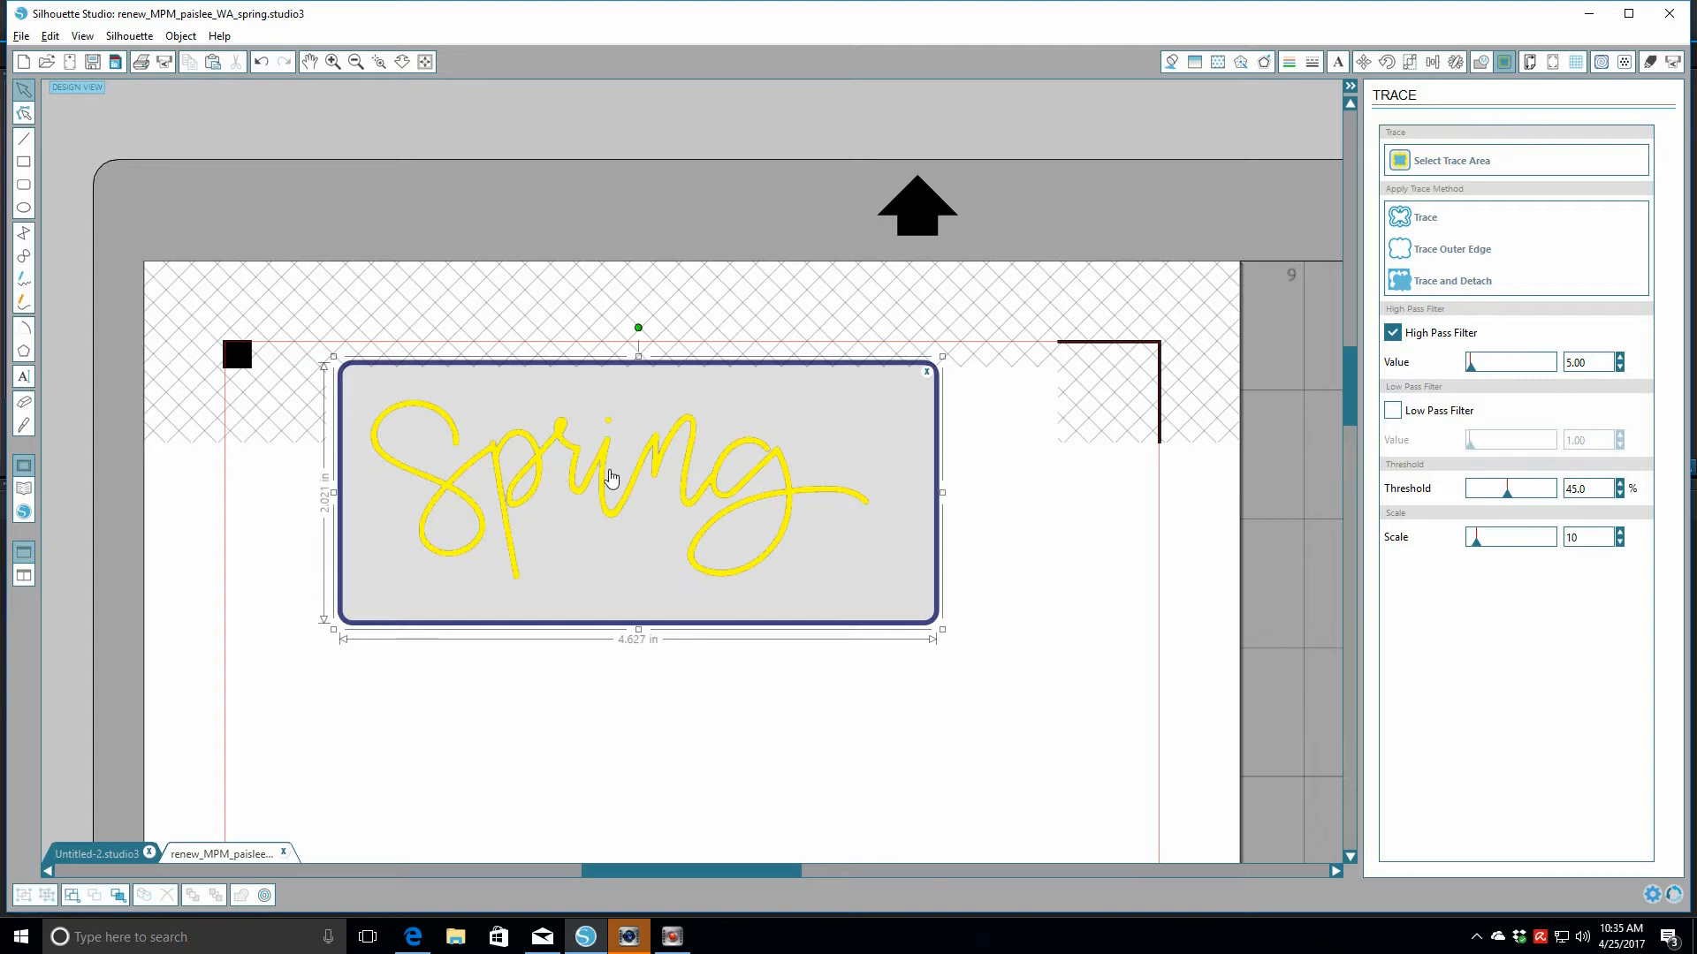
{"action": "left_click", "coordinate": [1392, 332]}
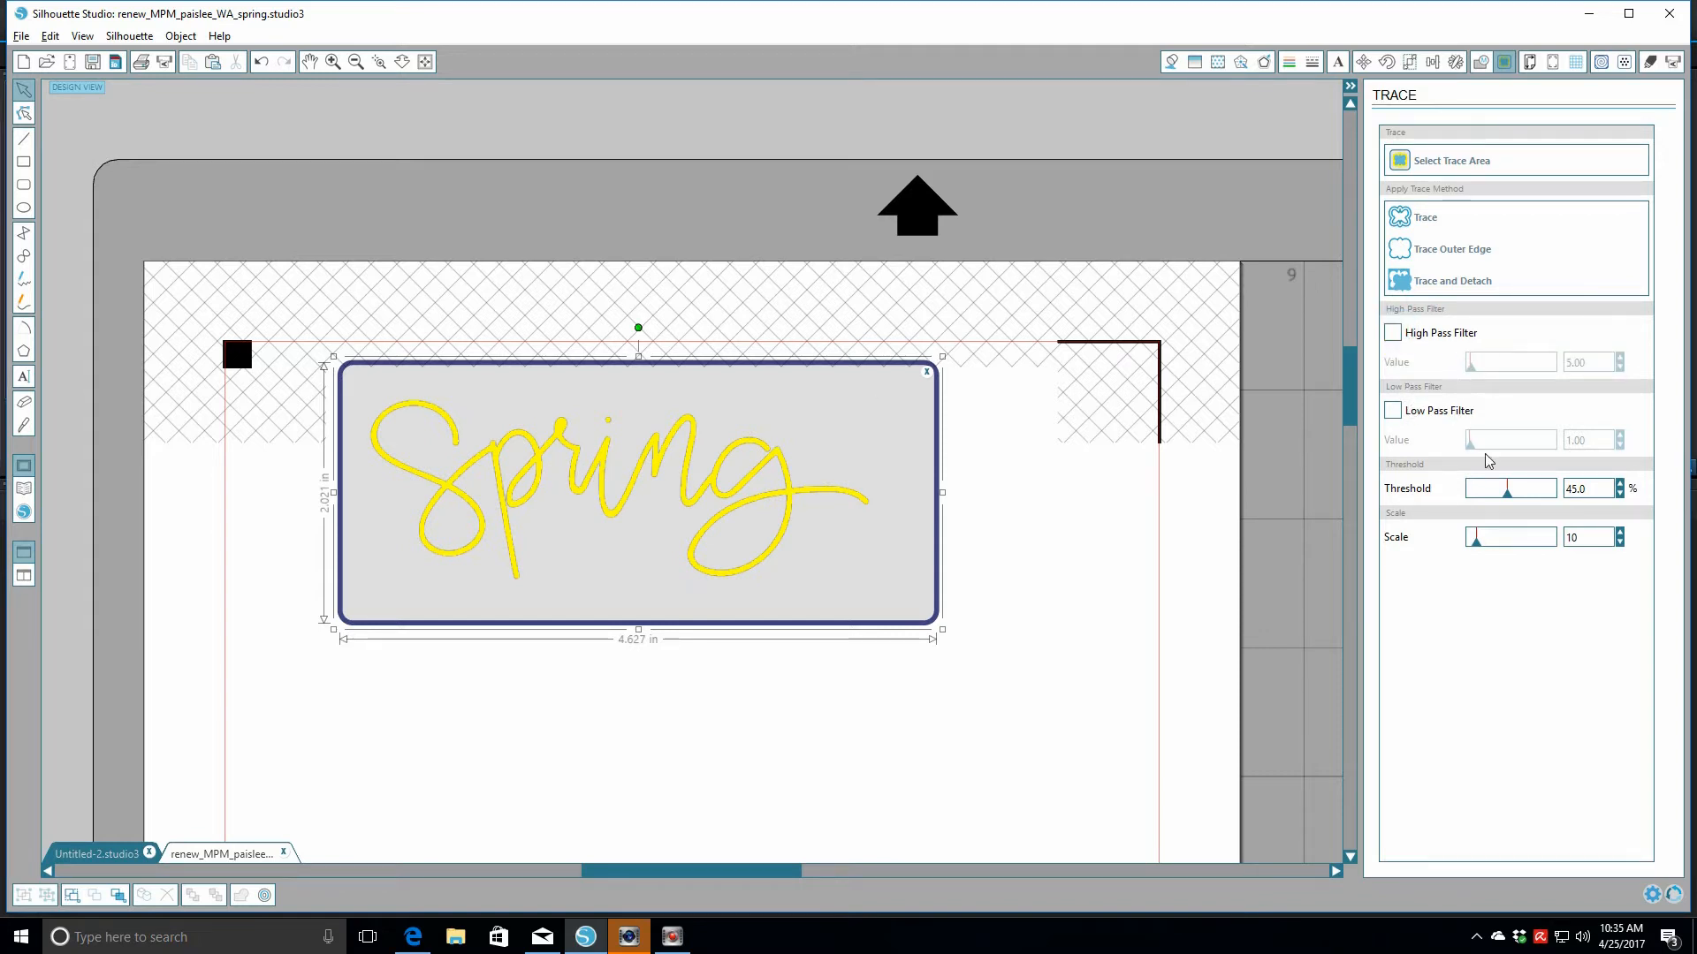
{"action": "left_click_drag", "start_coordinate": [1507, 501], "coordinate": [1561, 494]}
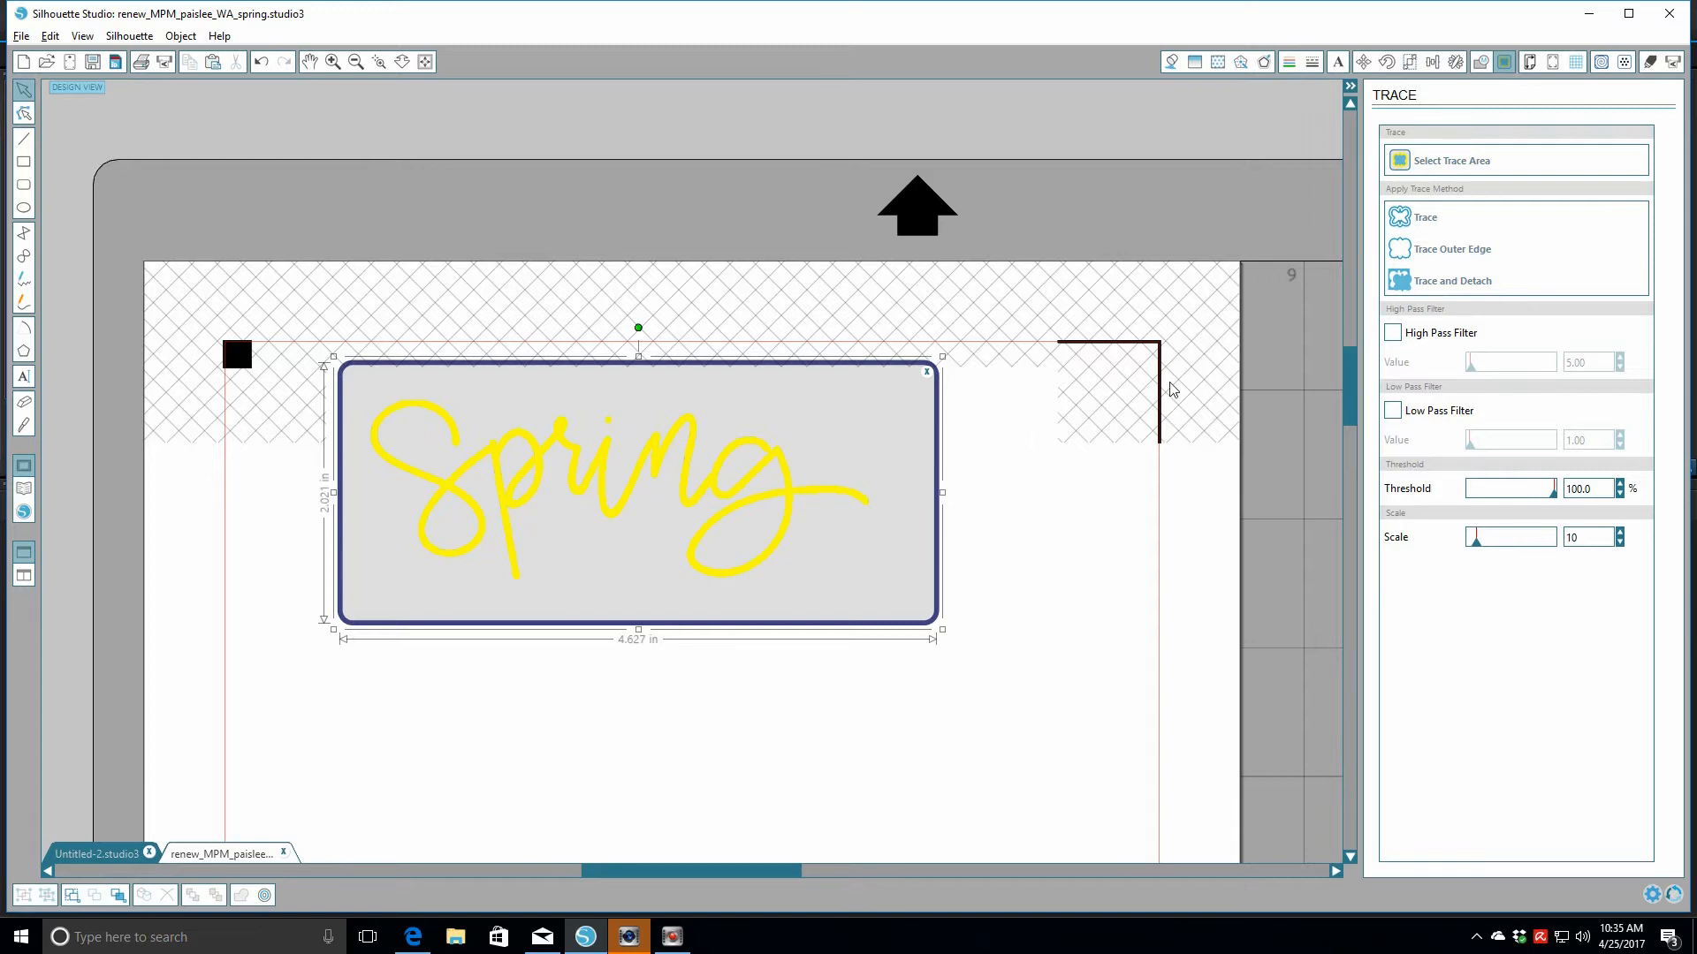
{"action": "left_click", "coordinate": [1400, 251]}
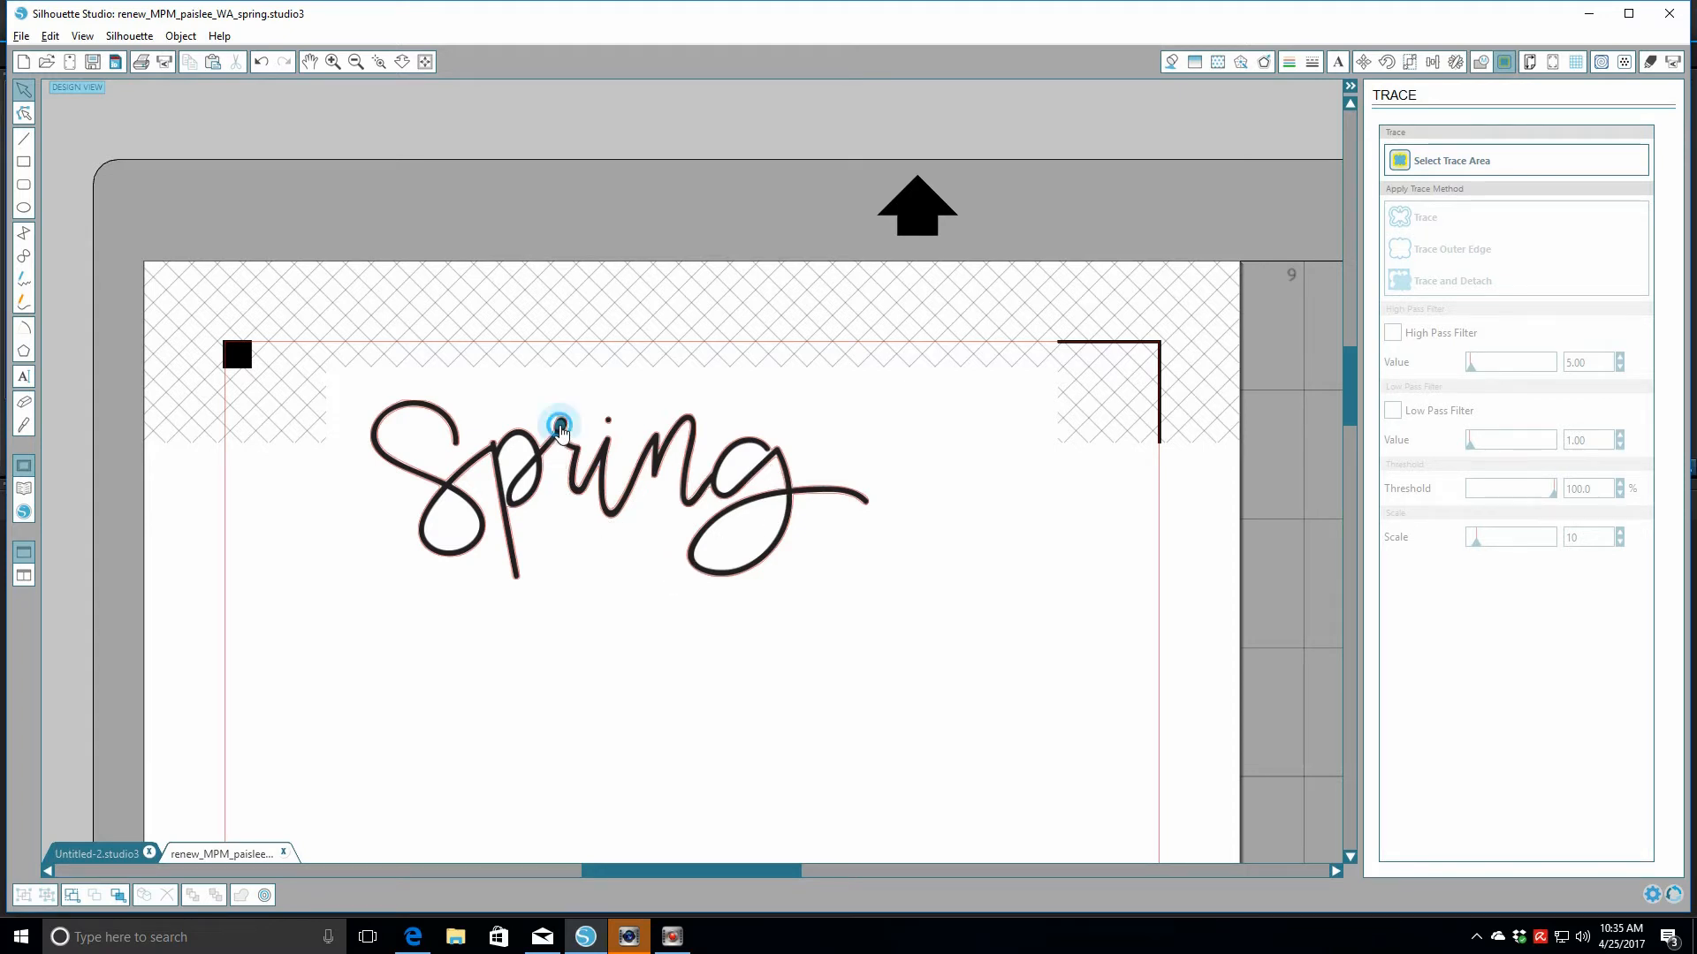
Move the black Spring image below its traced outline to inspect the cut line, and undo the move
{"action": "left_click_drag", "start_coordinate": [557, 426], "coordinate": [552, 649]}
{"action": "left_click", "coordinate": [562, 512]}
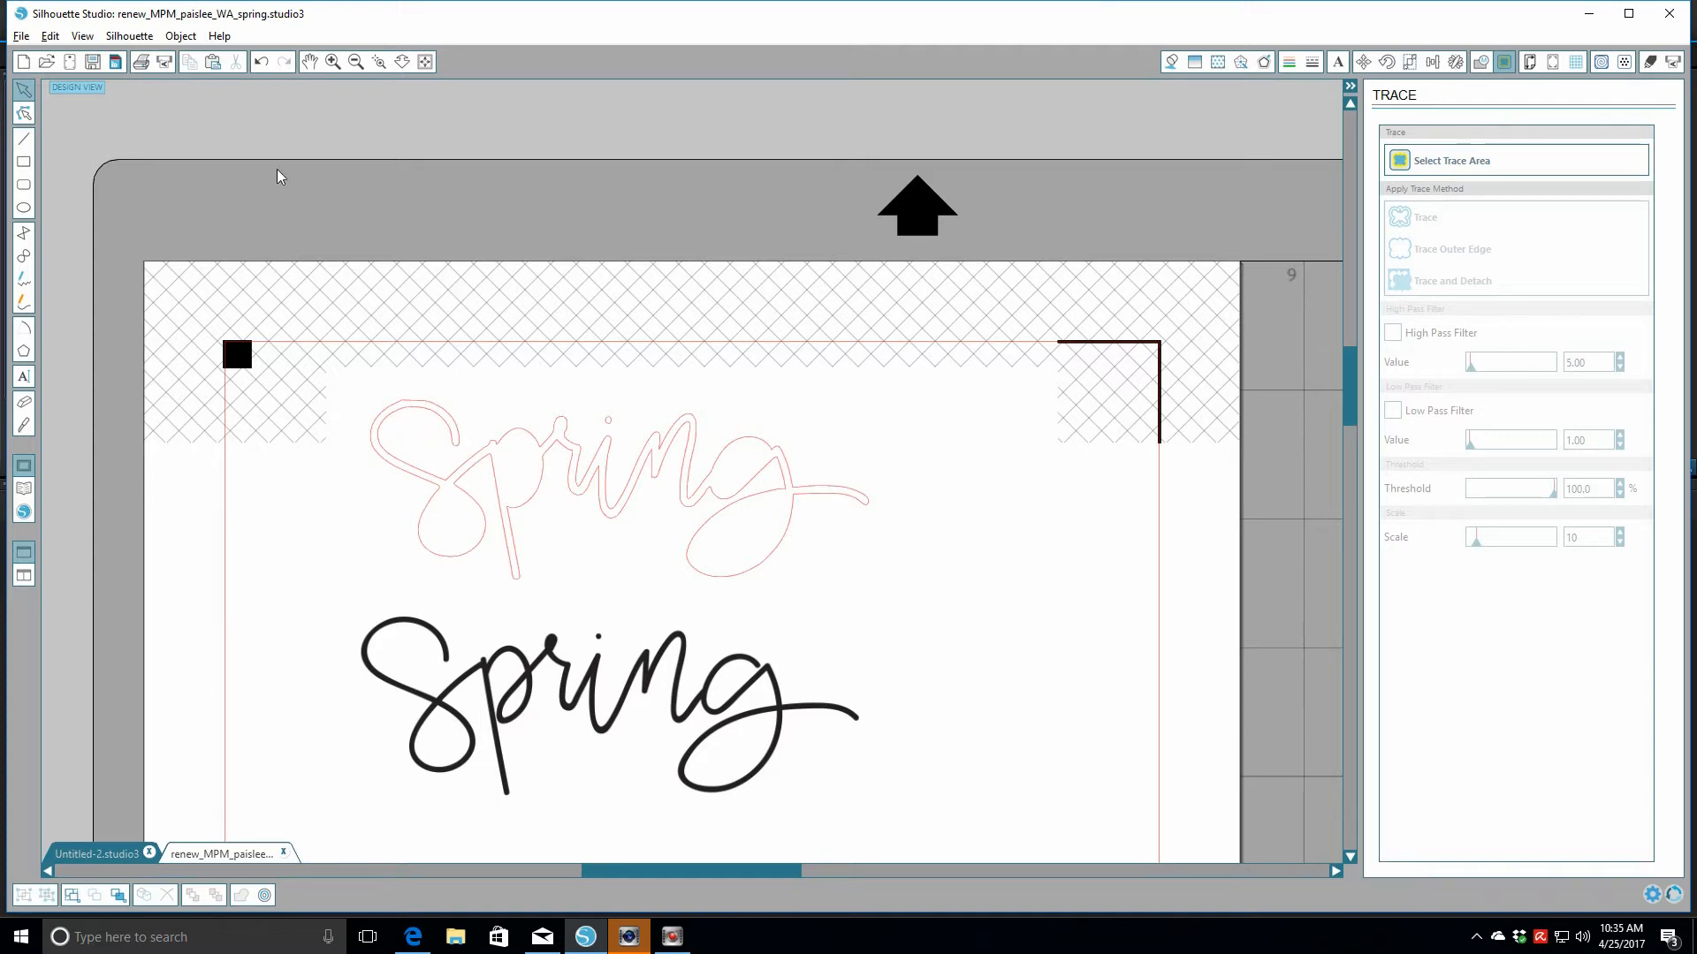
{"action": "left_click", "coordinate": [260, 62]}
{"action": "left_click", "coordinate": [260, 61]}
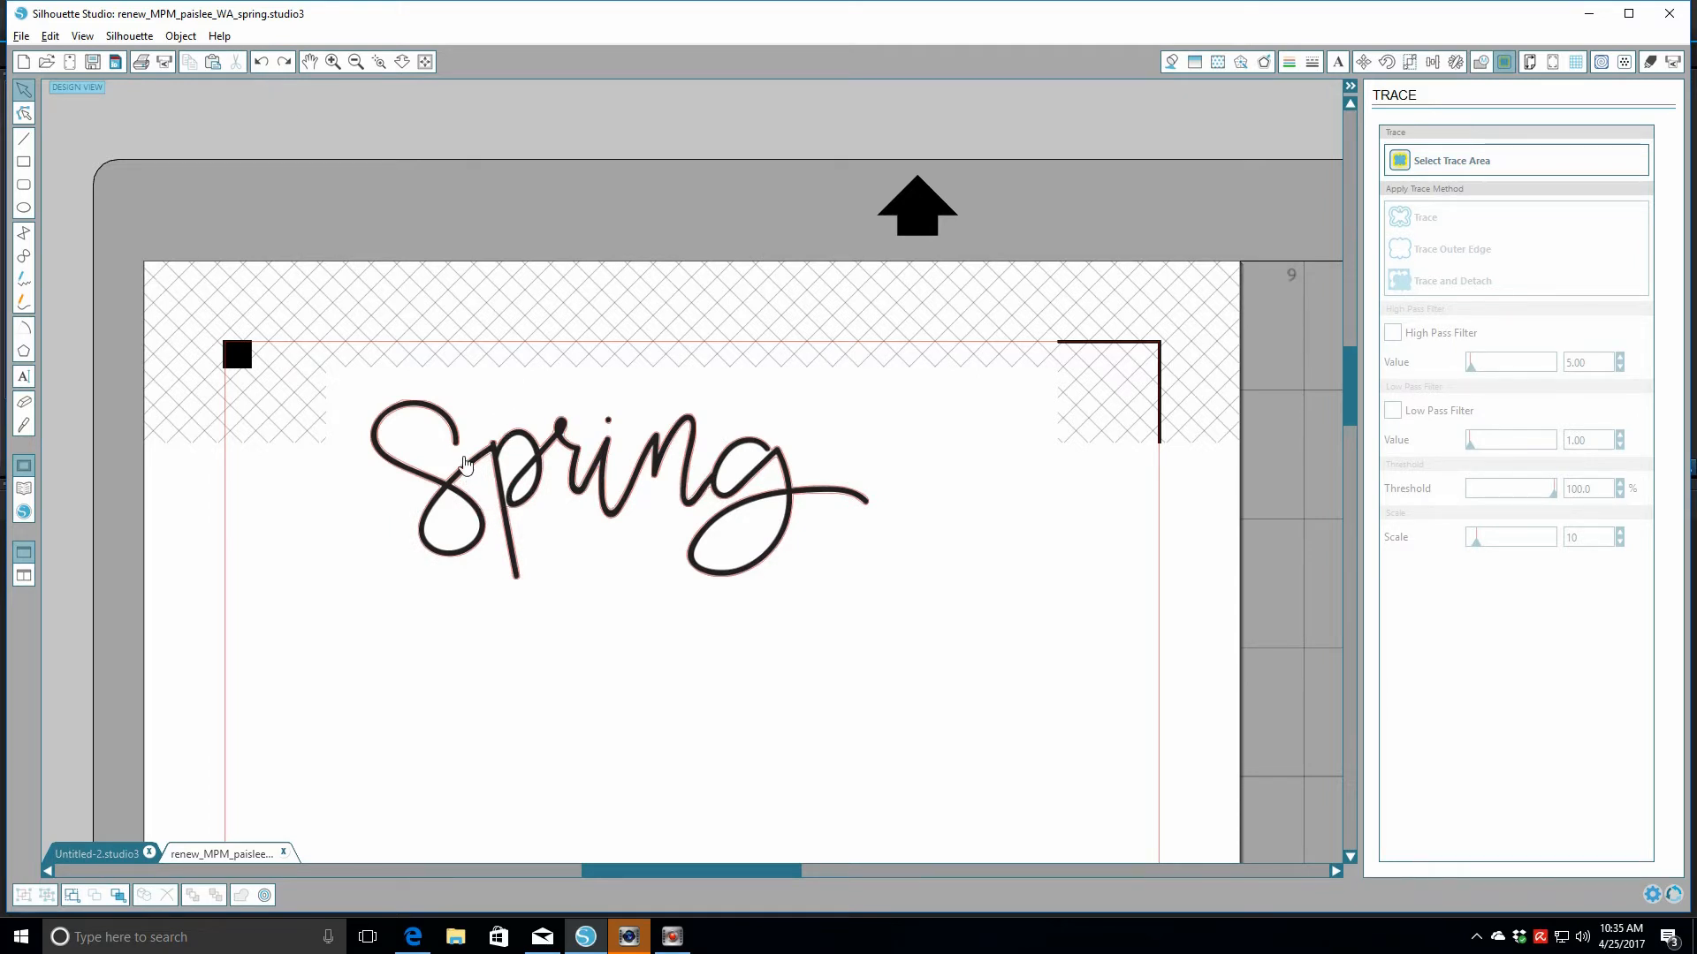
Select the traced Spring outline, create a trial offset around it, and undo that offset
{"action": "double_click", "coordinate": [404, 407]}
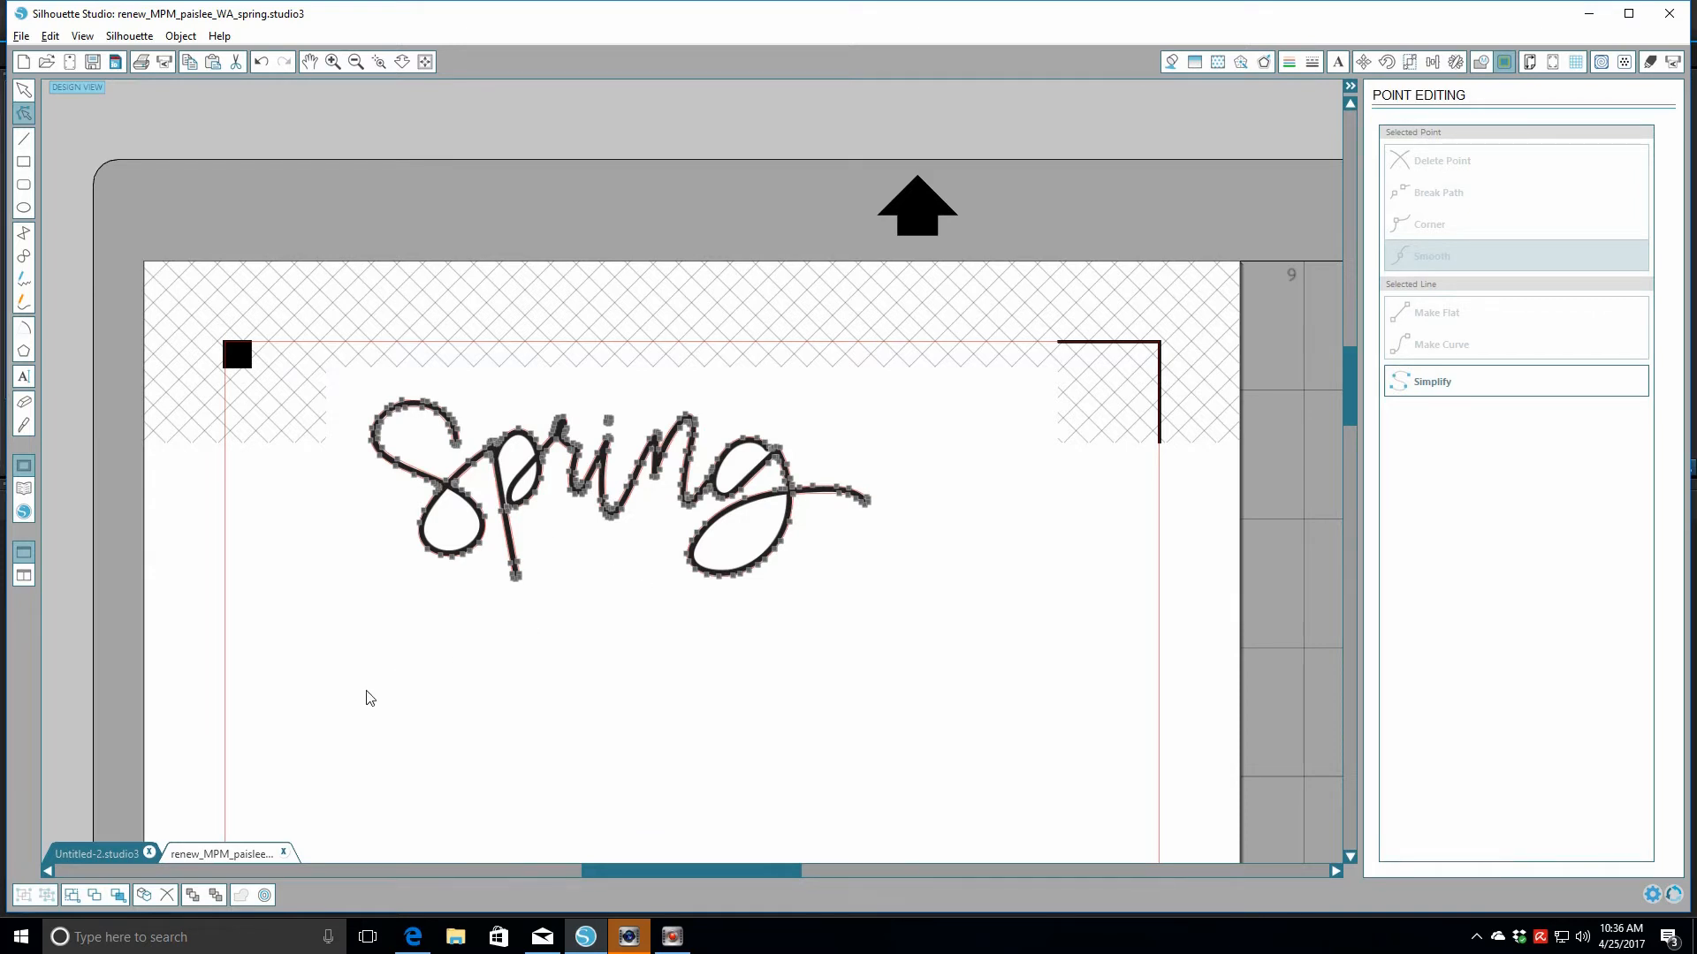
{"action": "left_click", "coordinate": [264, 896]}
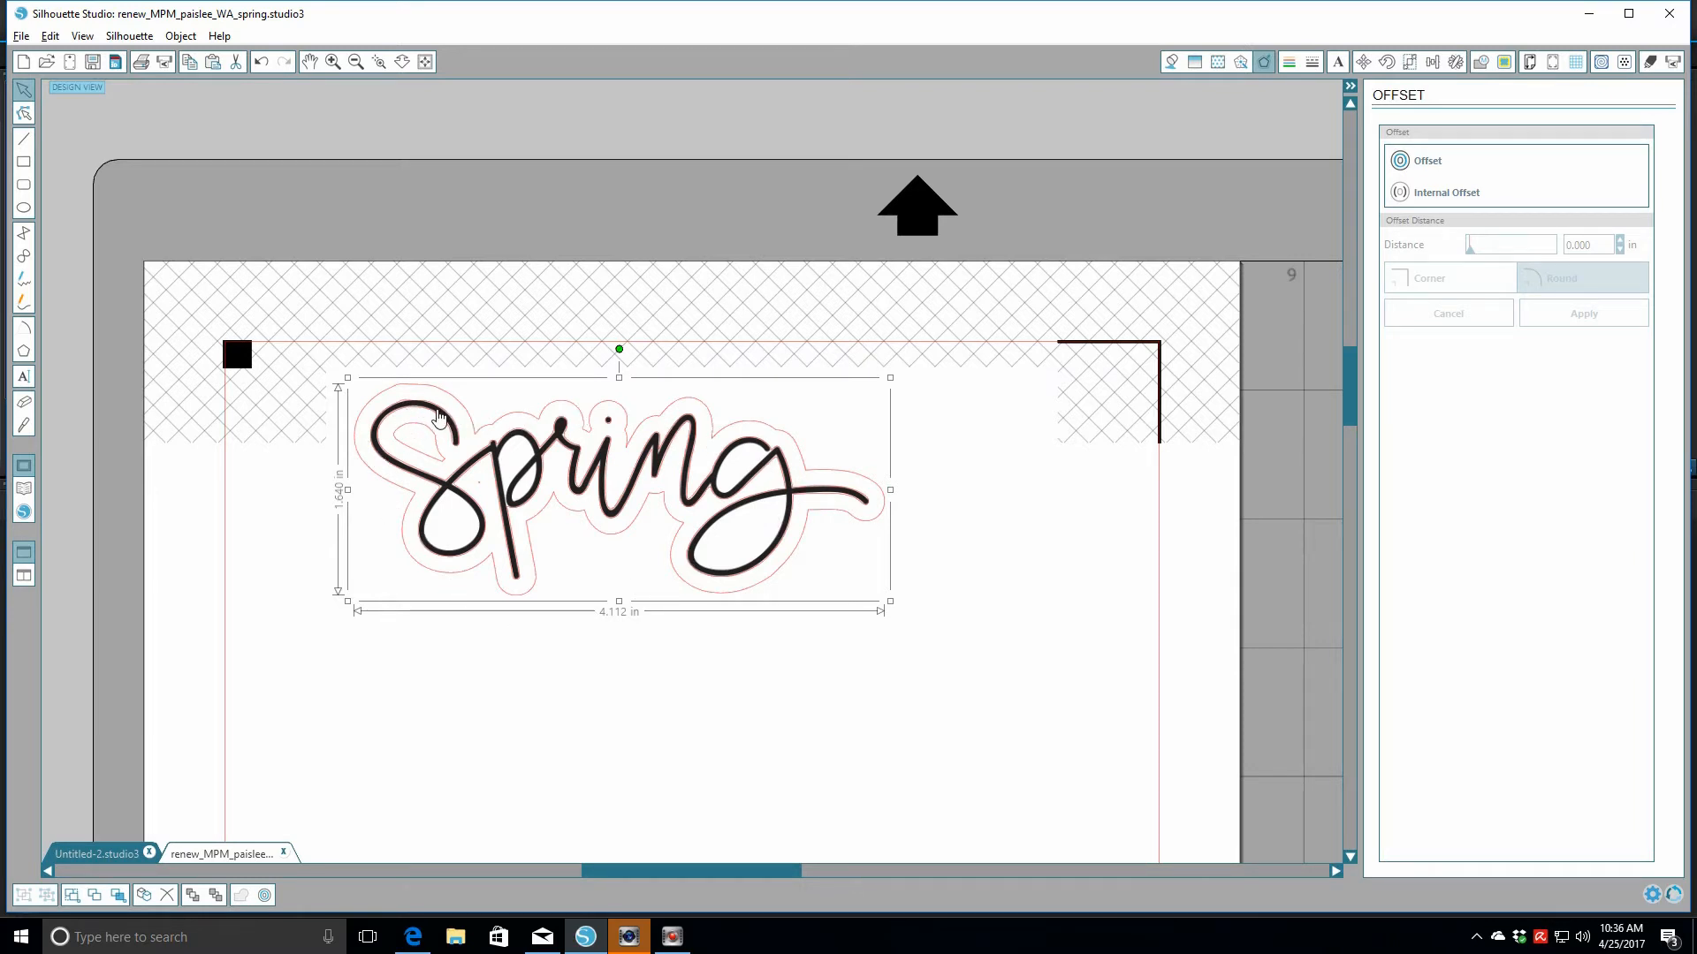
{"action": "left_click", "coordinate": [262, 64]}
{"action": "left_click", "coordinate": [262, 63]}
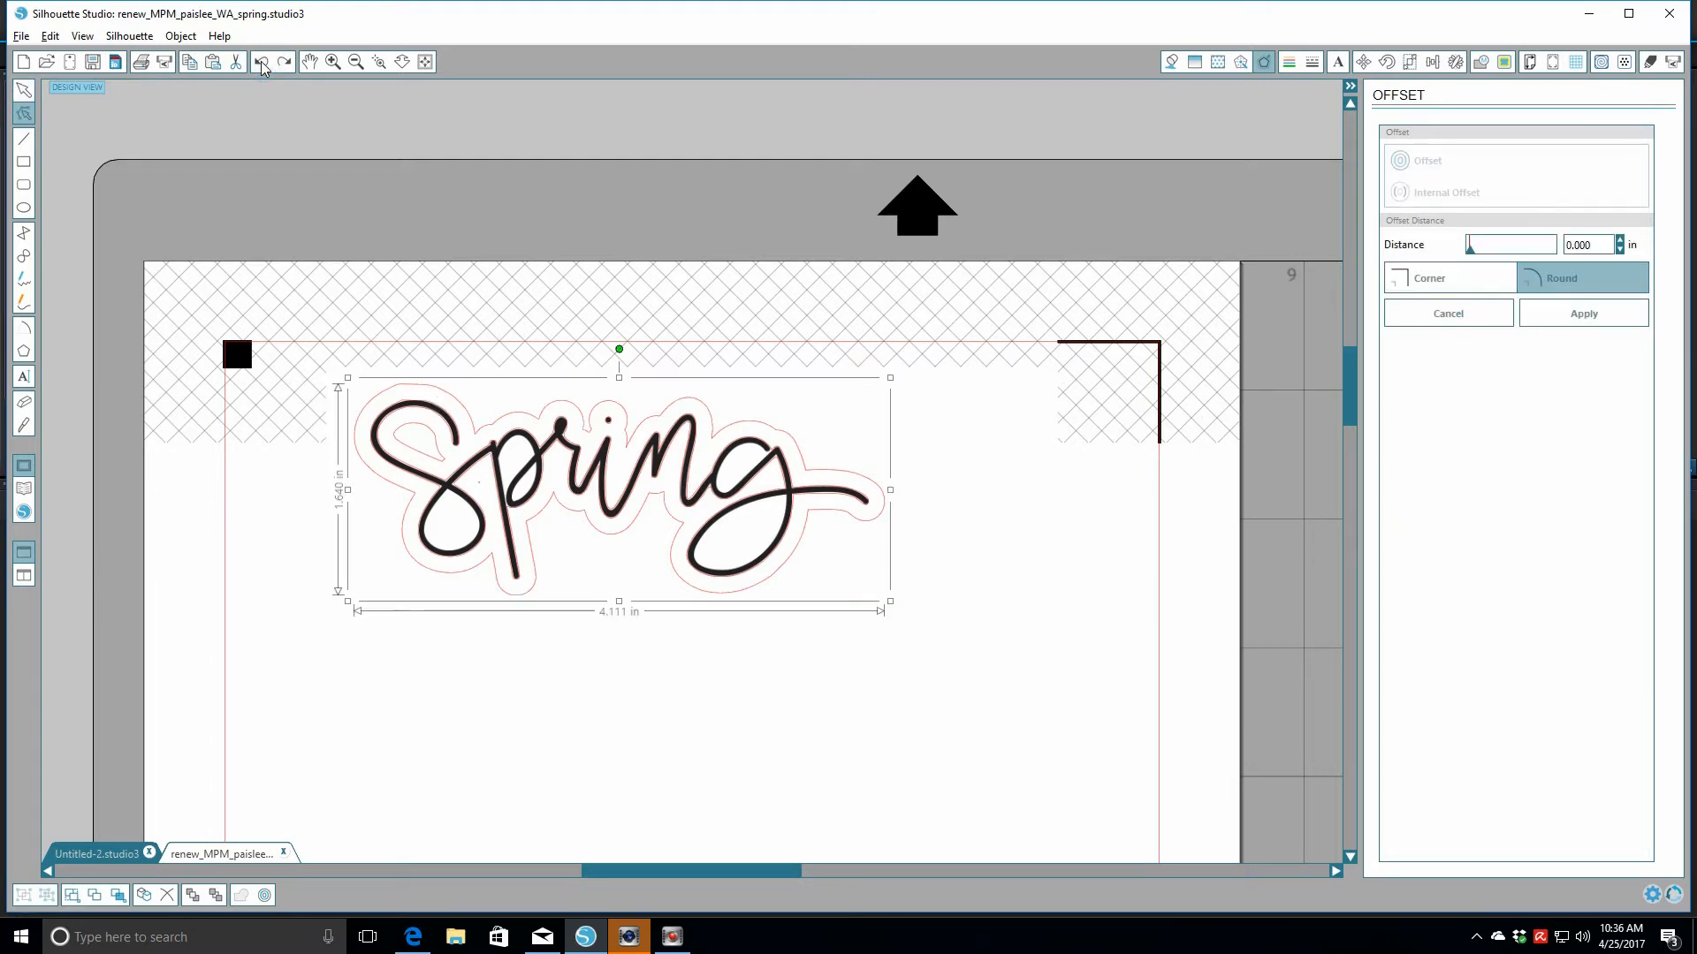
{"action": "left_click", "coordinate": [263, 64]}
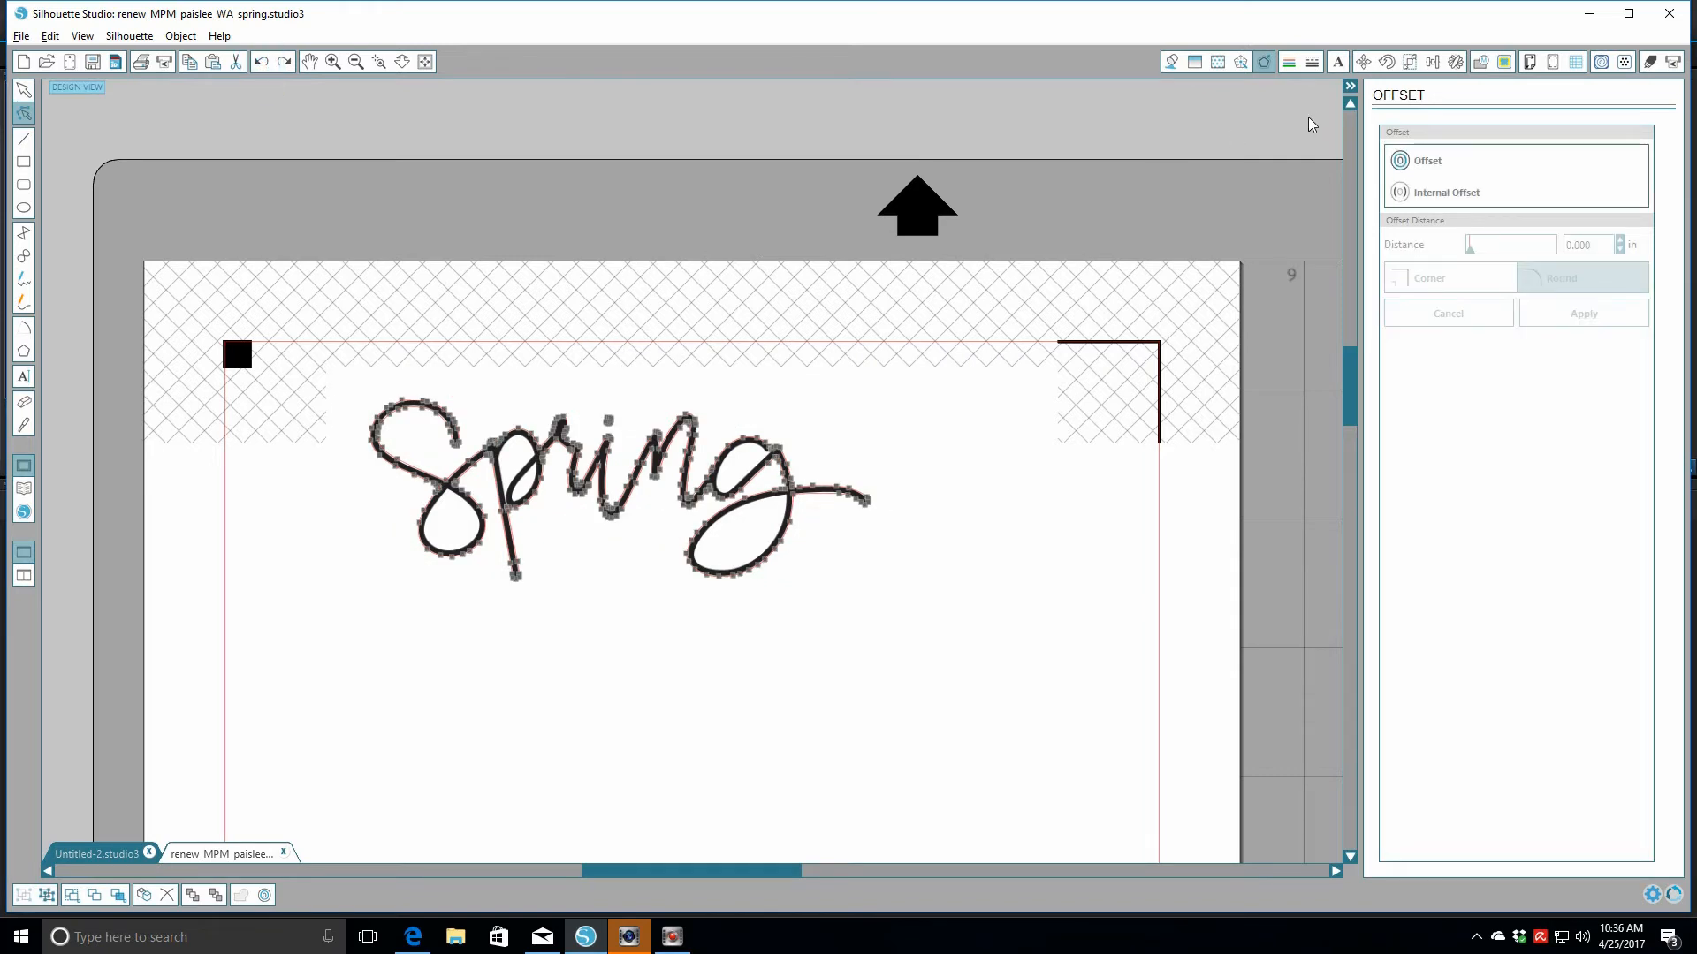
Create a rounded offset around the traced Spring outline with the distance reduced to about 0.04 in
{"action": "left_click", "coordinate": [1418, 163]}
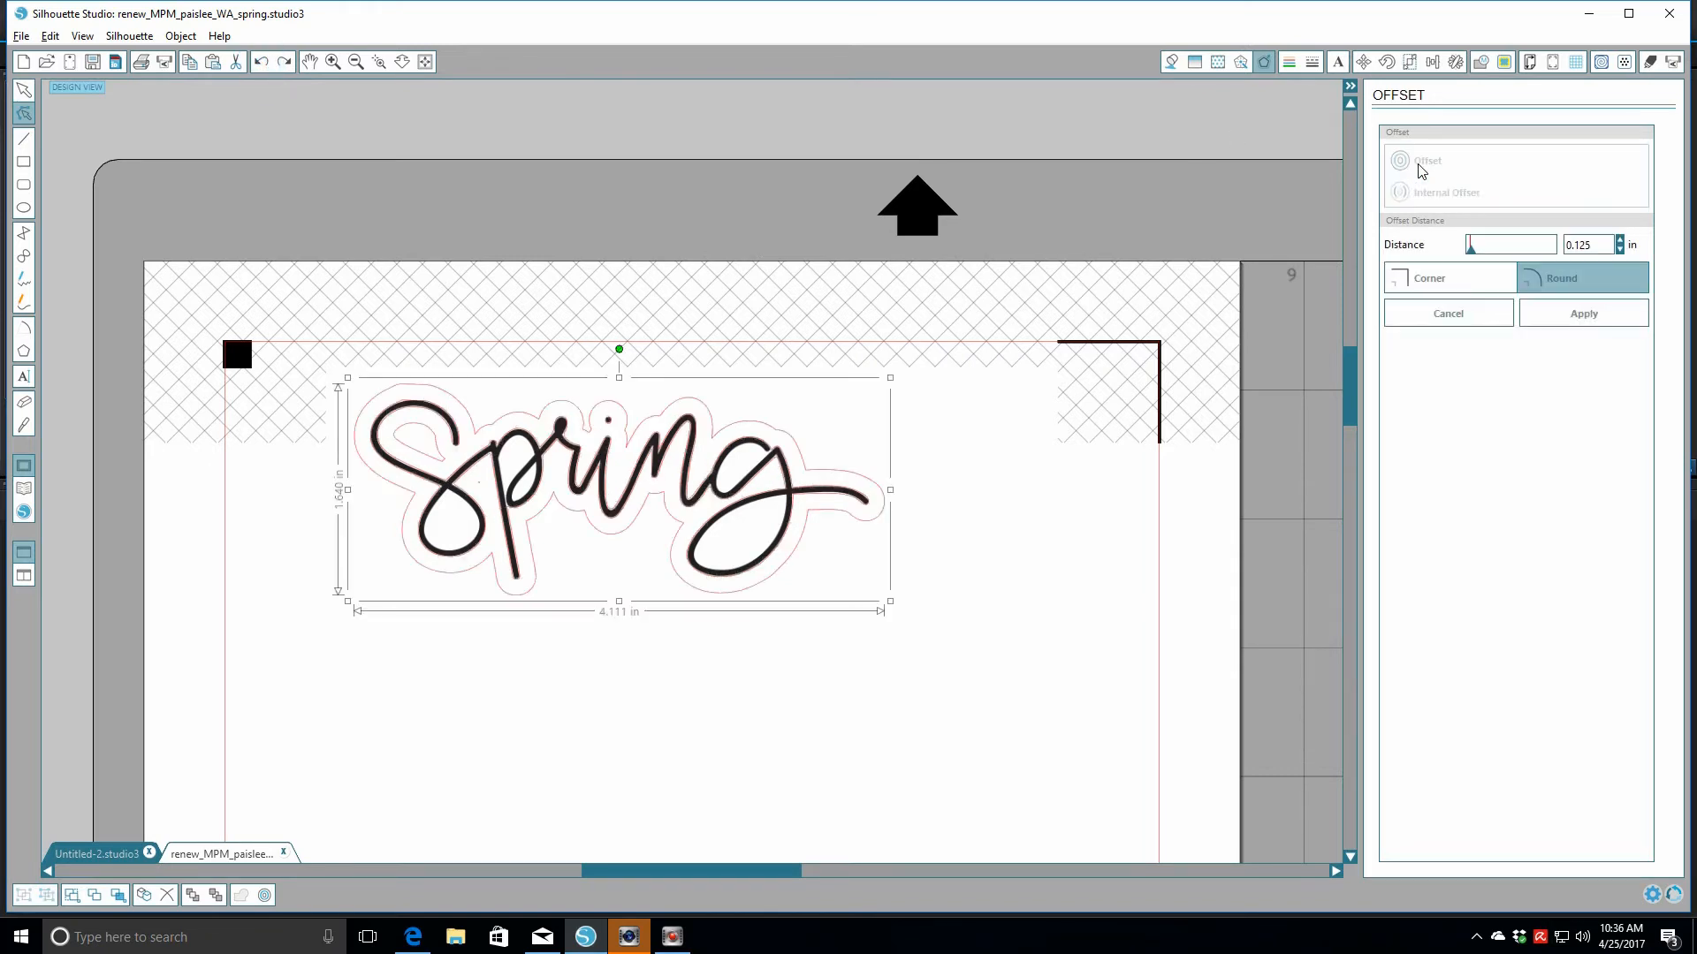
{"action": "left_click", "coordinate": [1619, 249]}
{"action": "left_click", "coordinate": [1620, 249]}
{"action": "left_click", "coordinate": [1620, 250]}
{"action": "left_click", "coordinate": [1620, 249]}
{"action": "left_click", "coordinate": [1620, 249]}
{"action": "left_click", "coordinate": [1620, 249]}
{"action": "left_click", "coordinate": [1620, 249]}
{"action": "left_click", "coordinate": [1620, 249]}
{"action": "left_click", "coordinate": [1620, 249]}
{"action": "left_click", "coordinate": [1620, 249]}
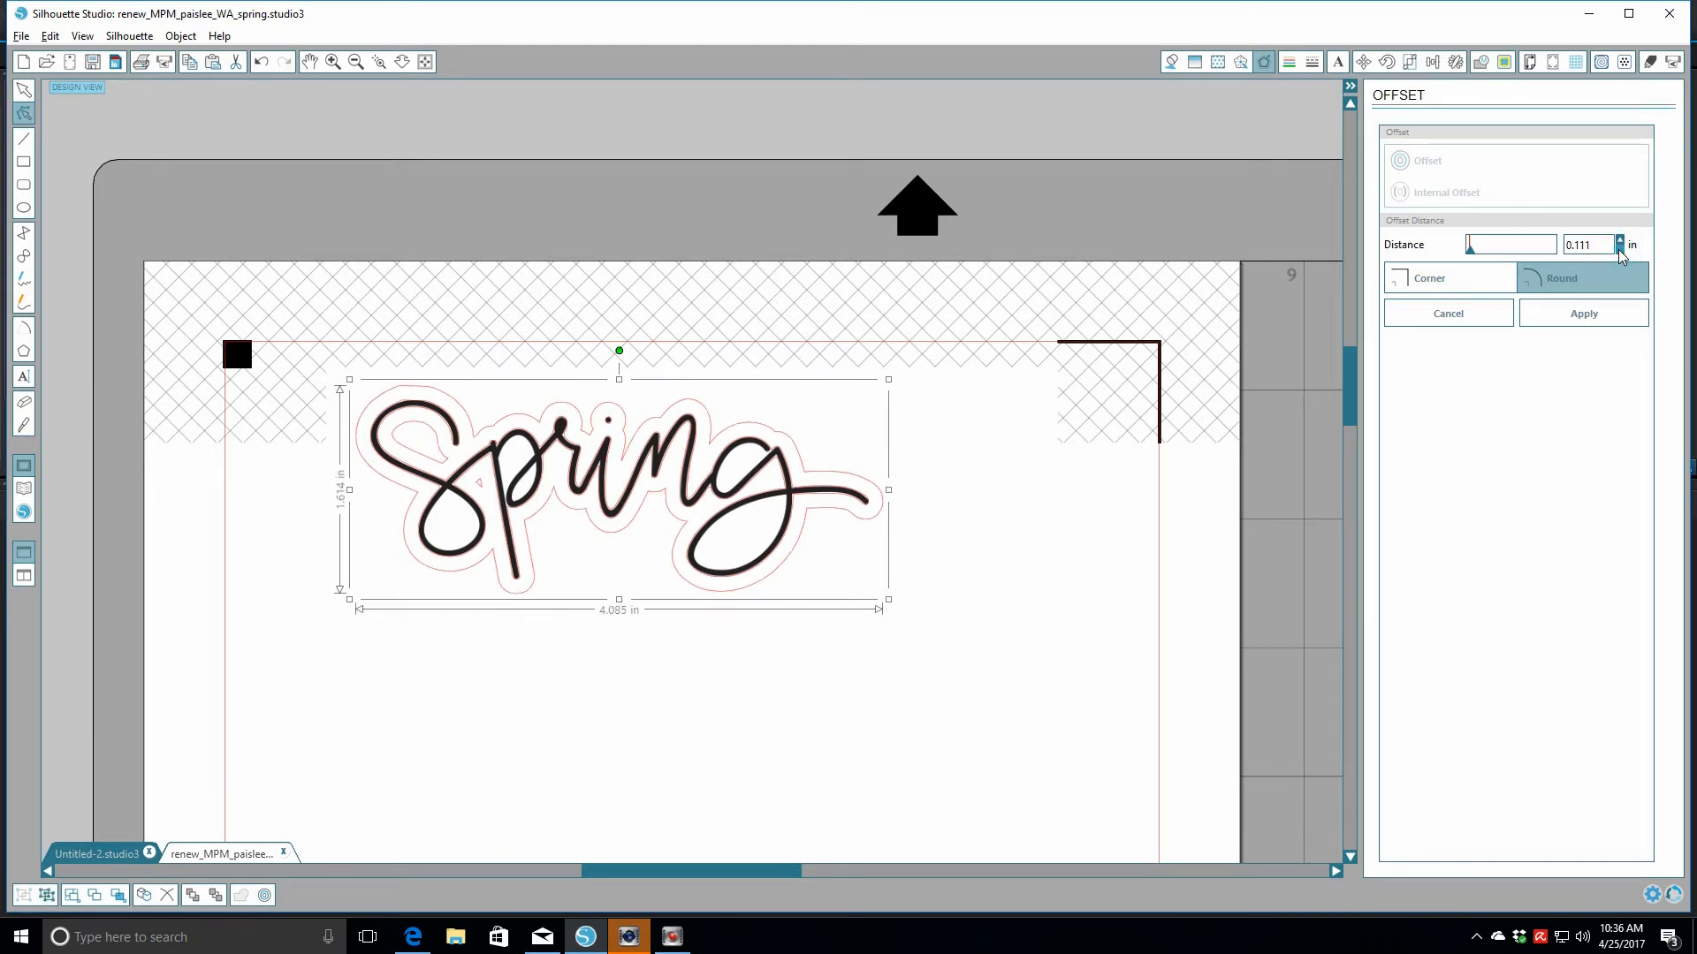
{"action": "left_click", "coordinate": [1620, 249]}
{"action": "left_click", "coordinate": [1620, 250]}
{"action": "left_click", "coordinate": [1620, 249]}
{"action": "left_click", "coordinate": [1619, 249]}
{"action": "left_click", "coordinate": [1620, 249]}
{"action": "left_click", "coordinate": [1619, 249]}
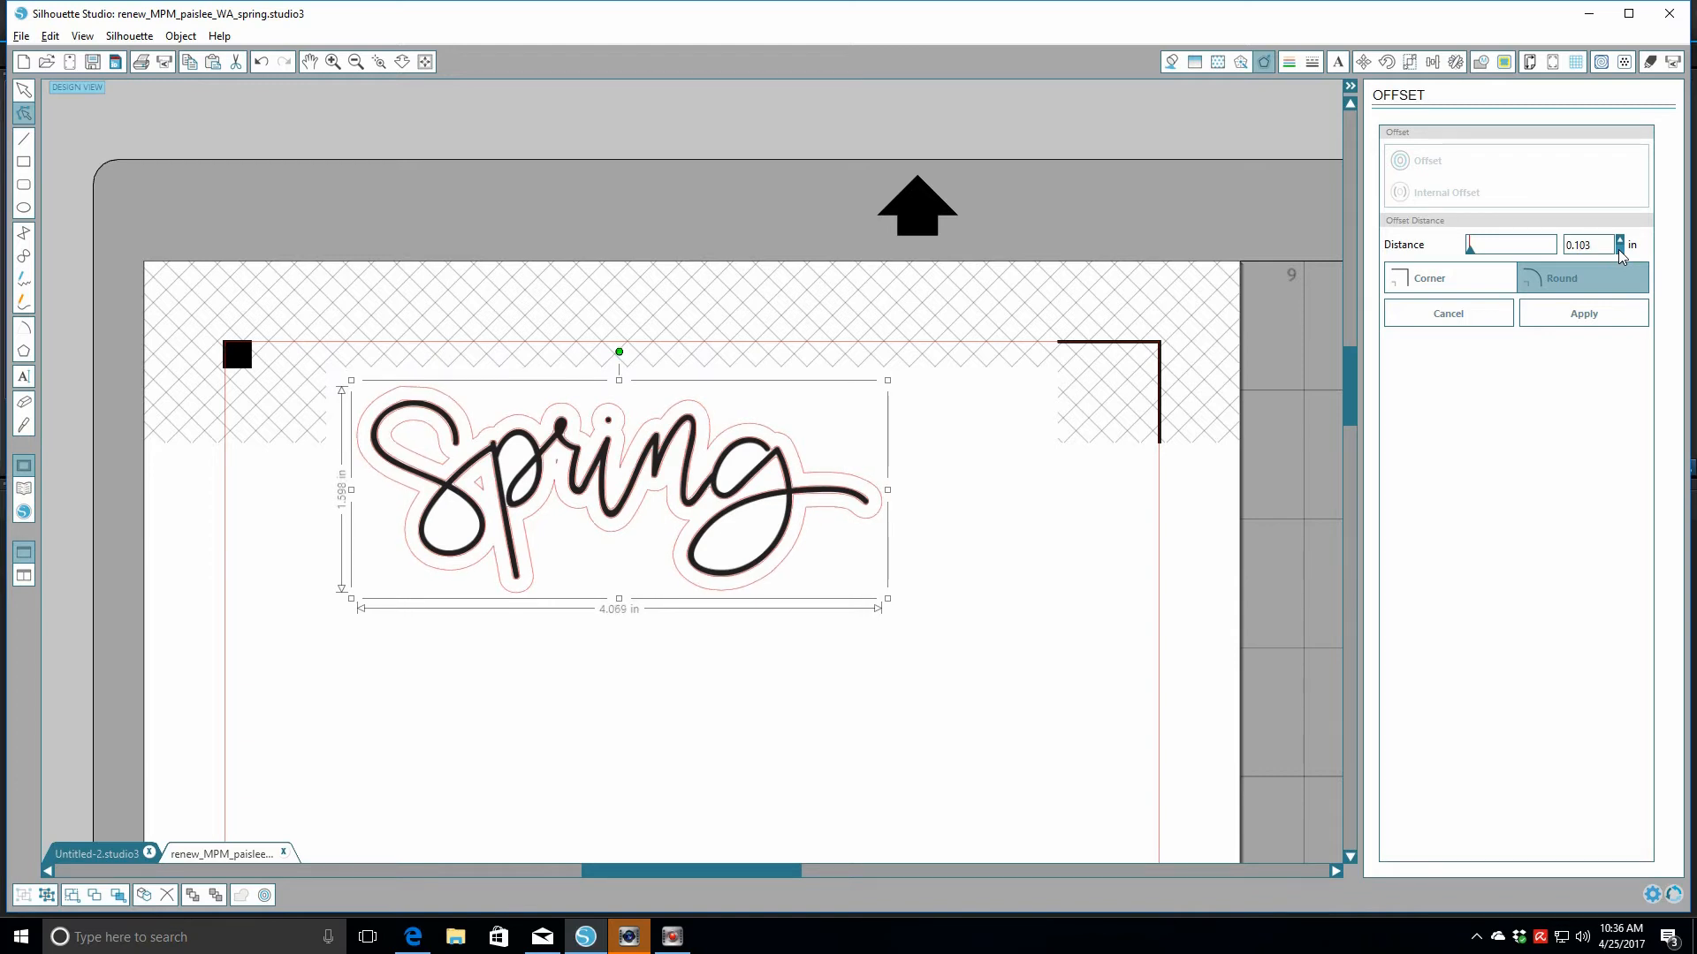
{"action": "left_click", "coordinate": [1619, 249]}
{"action": "left_click", "coordinate": [1620, 249]}
{"action": "left_click", "coordinate": [1620, 250]}
{"action": "left_click", "coordinate": [1619, 249]}
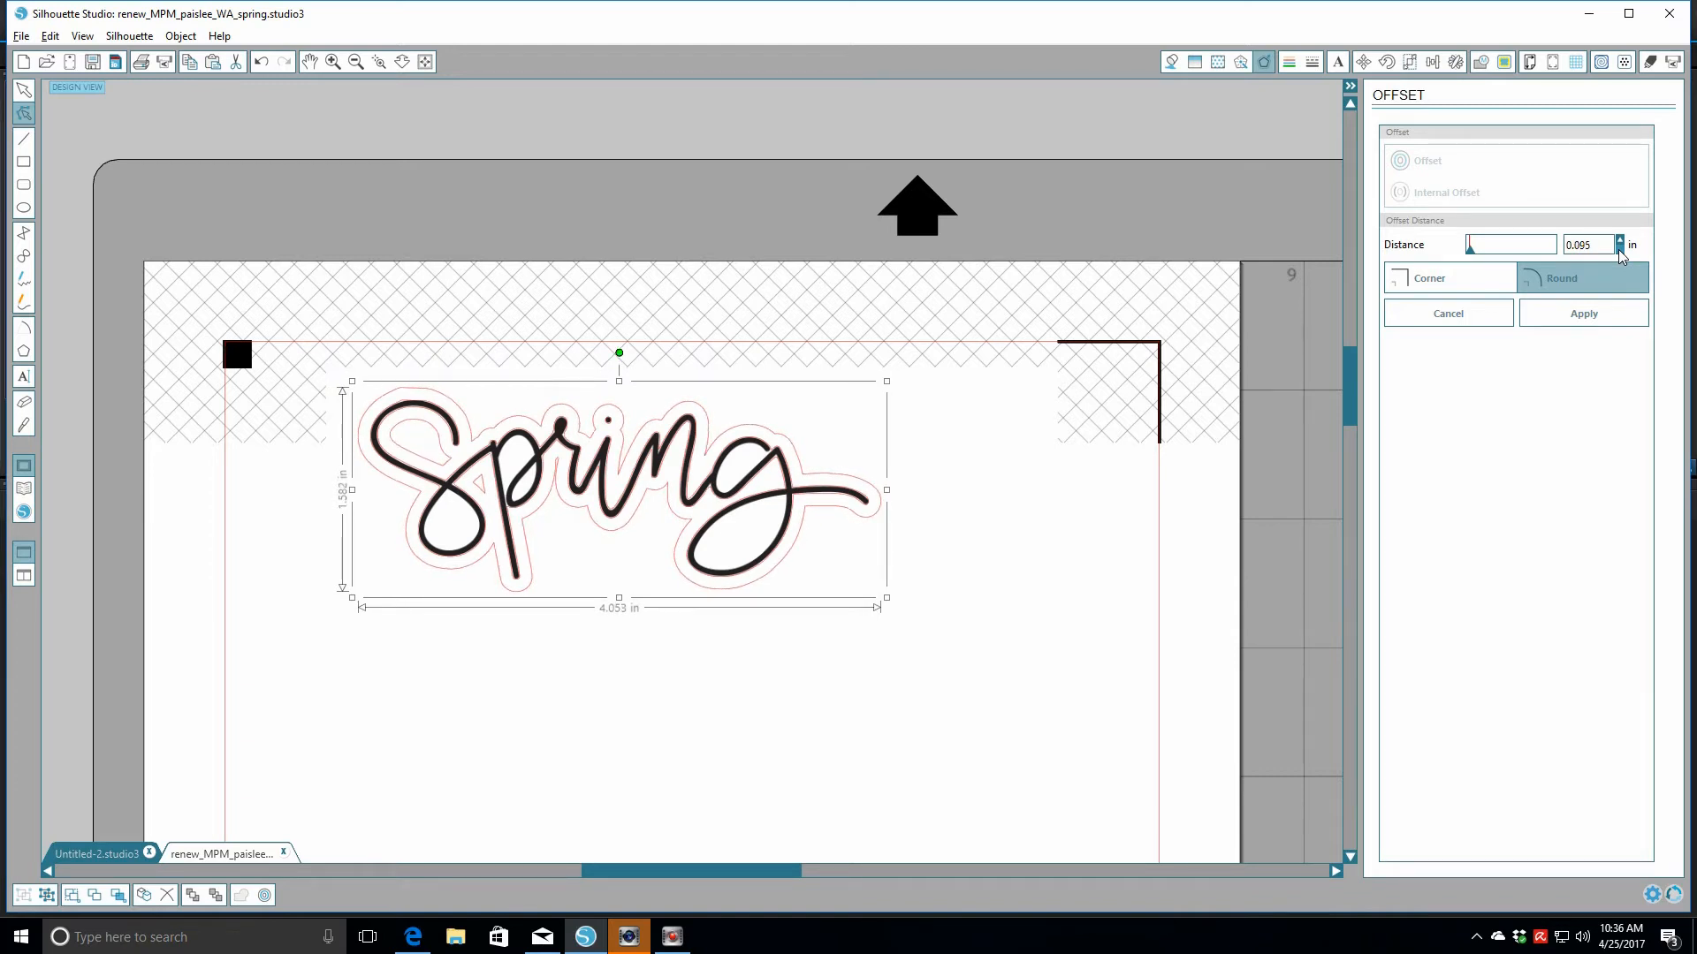
{"action": "left_click", "coordinate": [1620, 249]}
{"action": "left_click", "coordinate": [1620, 249]}
{"action": "left_click", "coordinate": [1620, 249]}
{"action": "left_click", "coordinate": [1620, 250]}
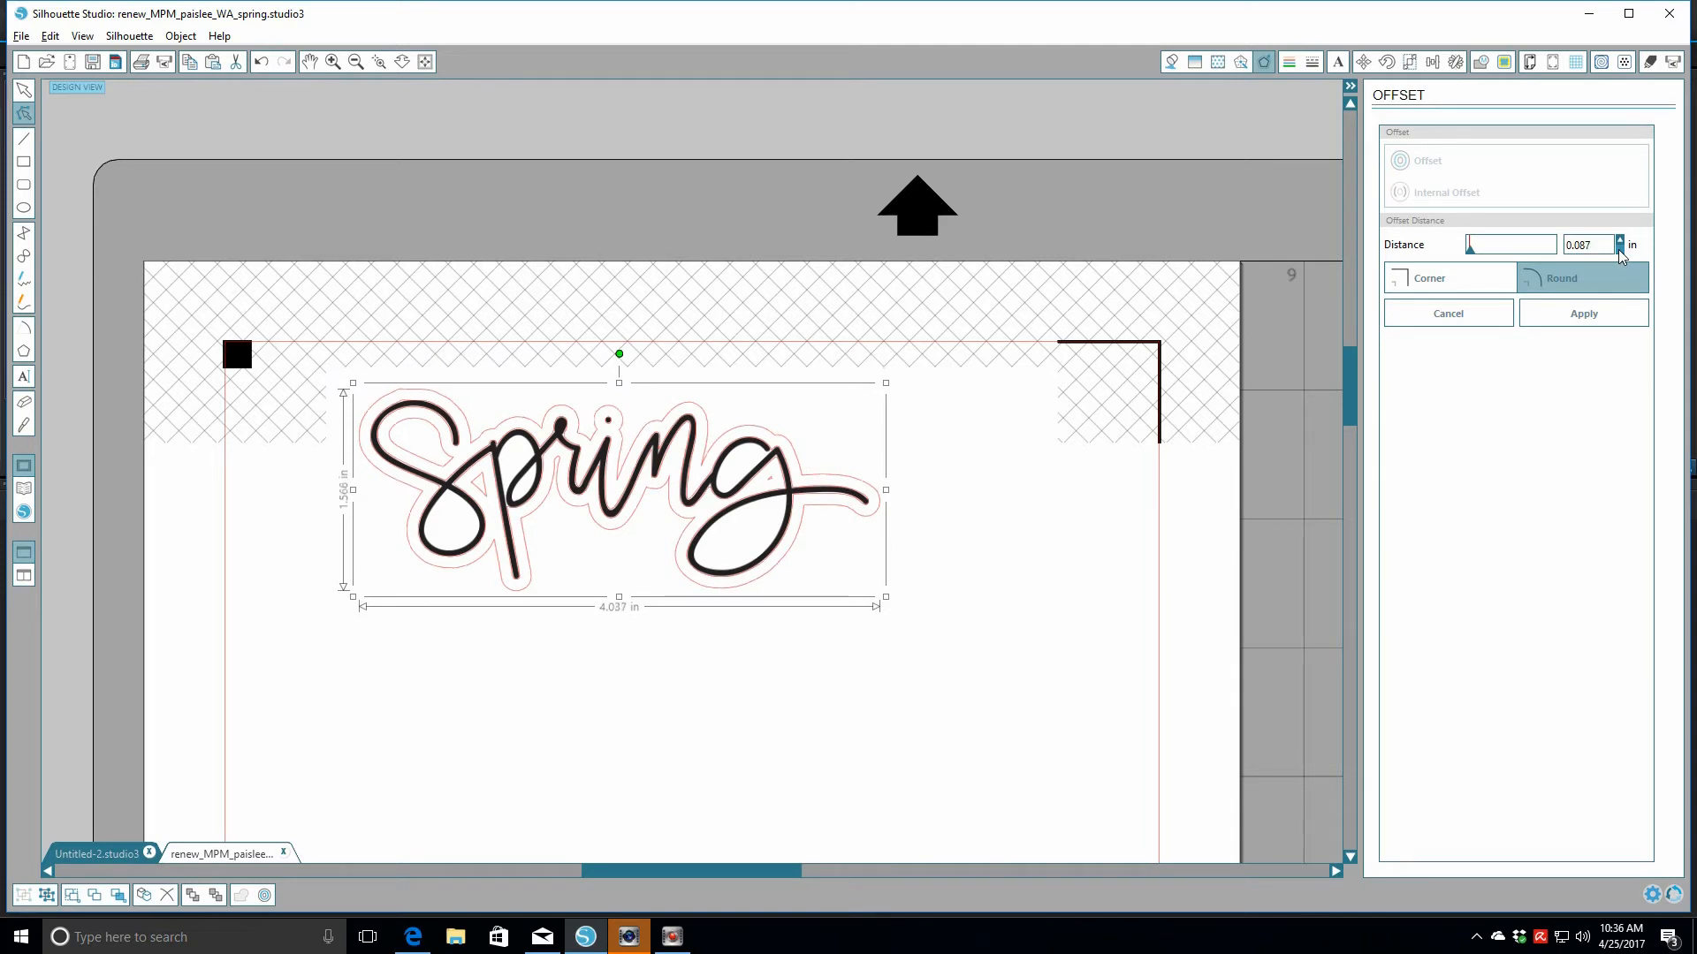
{"action": "left_click", "coordinate": [1619, 249]}
{"action": "left_click", "coordinate": [1620, 249]}
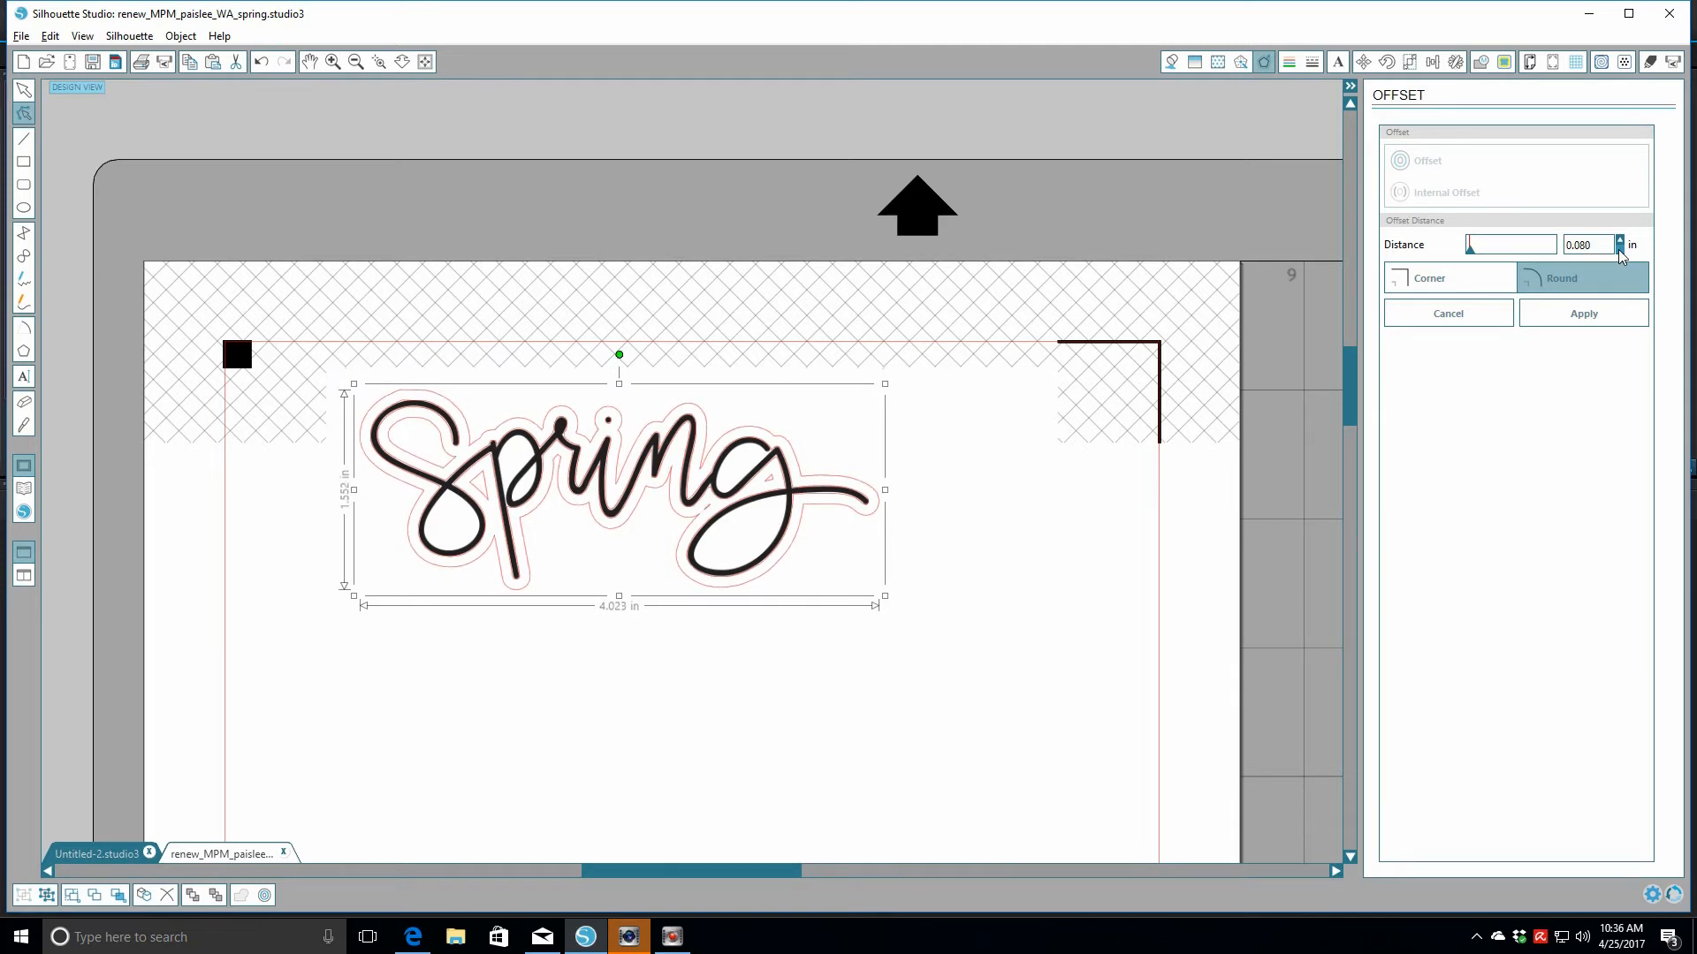
{"action": "left_click", "coordinate": [1619, 250]}
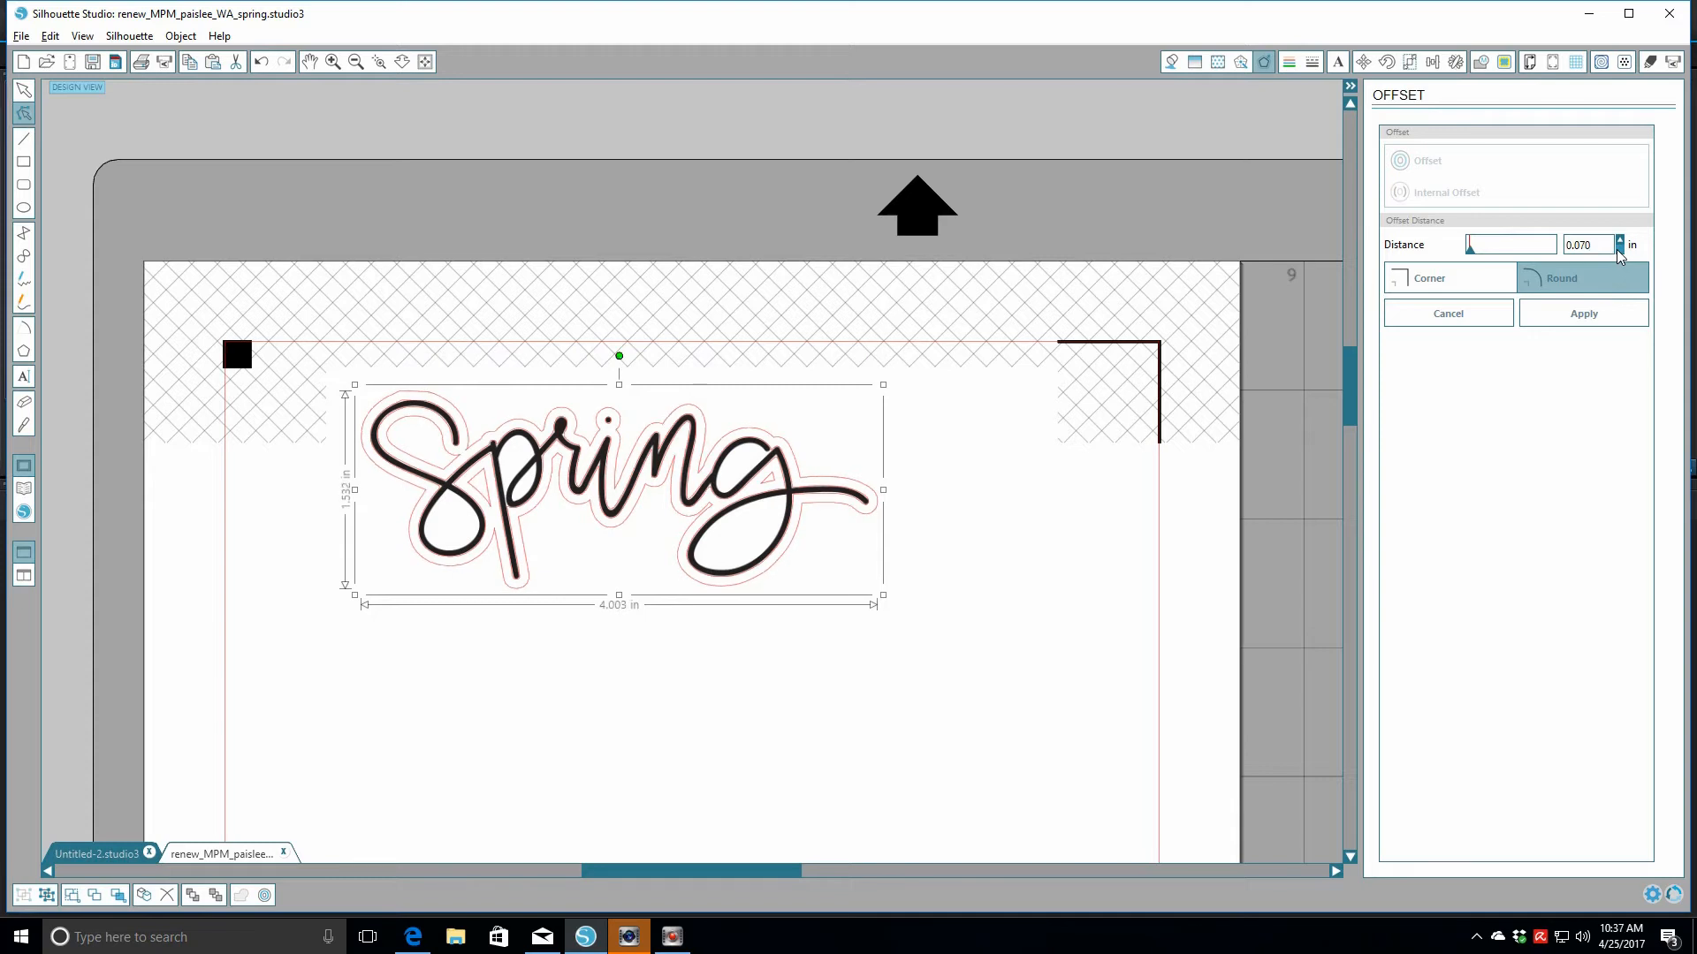
{"action": "left_click", "coordinate": [1619, 250]}
{"action": "left_click", "coordinate": [1619, 250]}
{"action": "left_click", "coordinate": [1619, 250]}
{"action": "left_click", "coordinate": [1618, 250]}
{"action": "left_click", "coordinate": [1619, 250]}
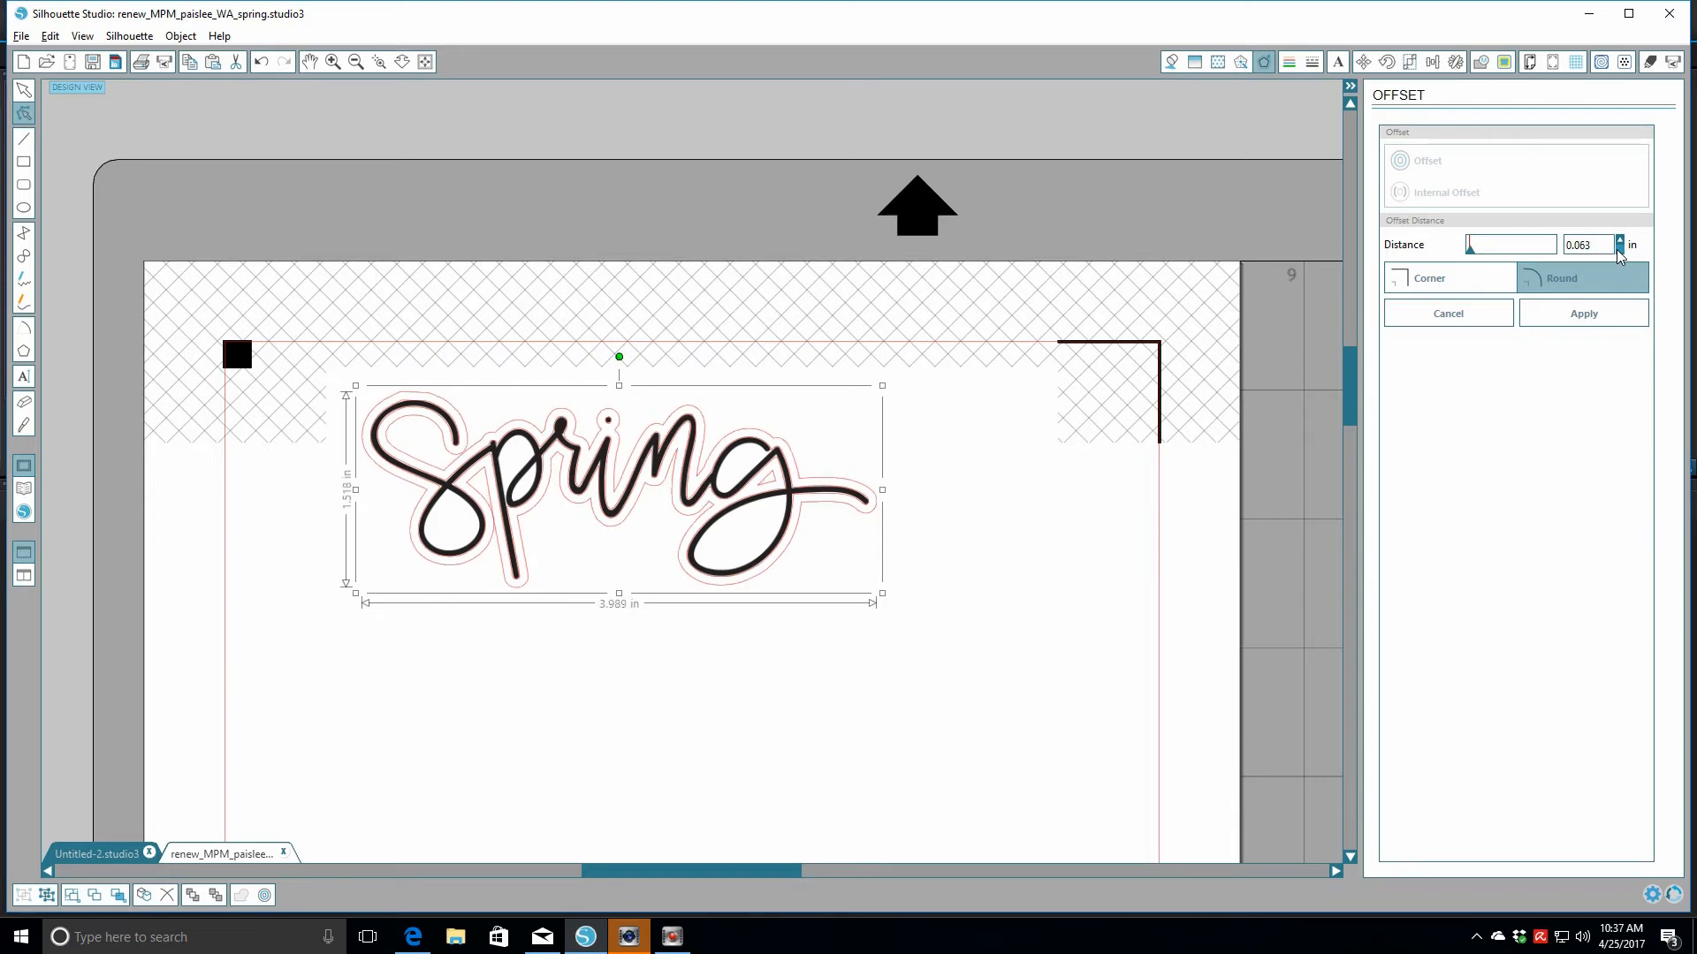
{"action": "left_click", "coordinate": [1619, 251]}
{"action": "left_click", "coordinate": [1619, 251]}
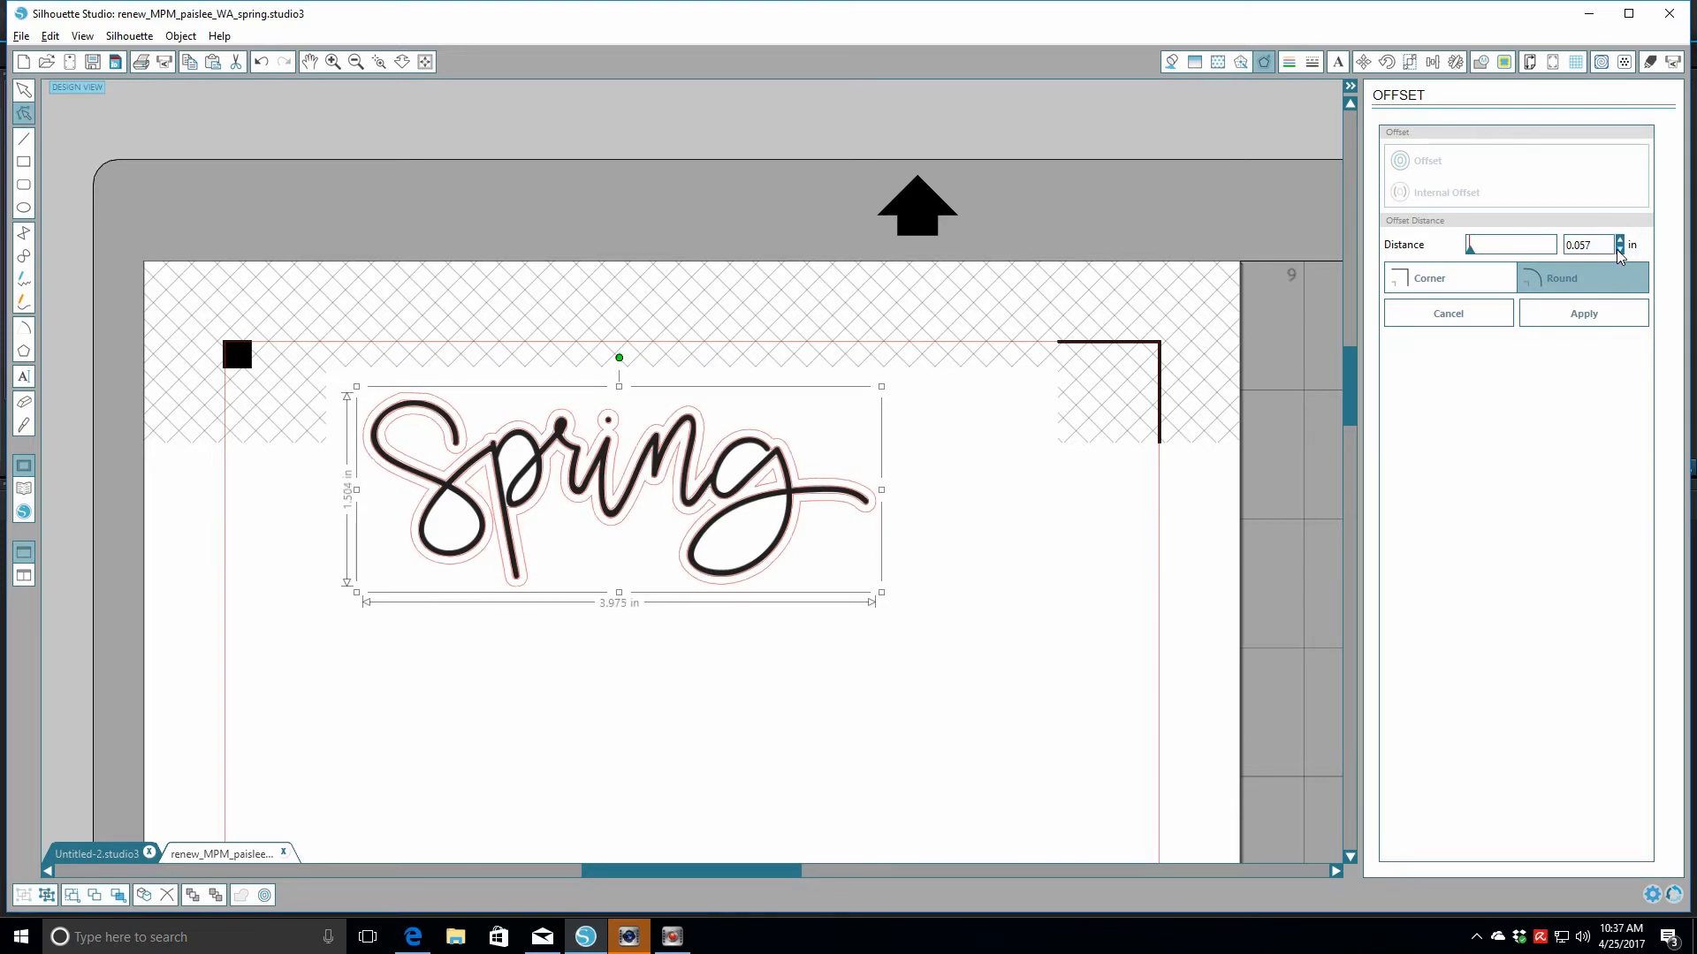
{"action": "left_click", "coordinate": [1619, 251]}
{"action": "left_click", "coordinate": [1618, 251]}
{"action": "left_click", "coordinate": [1619, 251]}
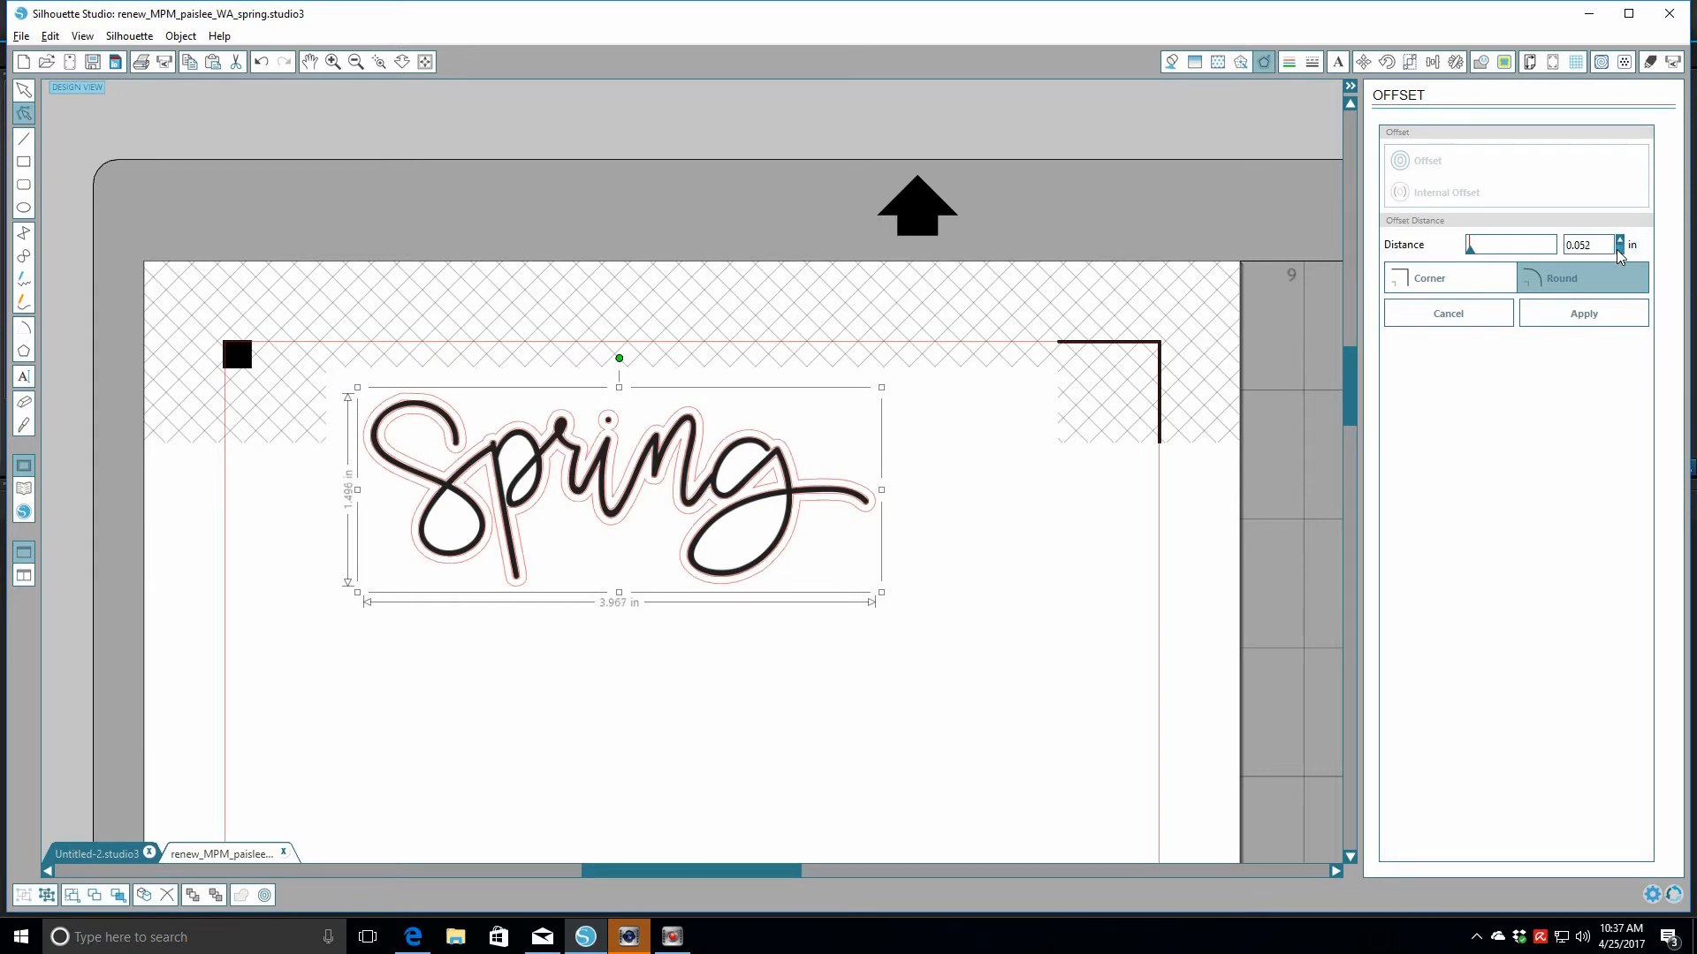
{"action": "left_click", "coordinate": [1619, 251]}
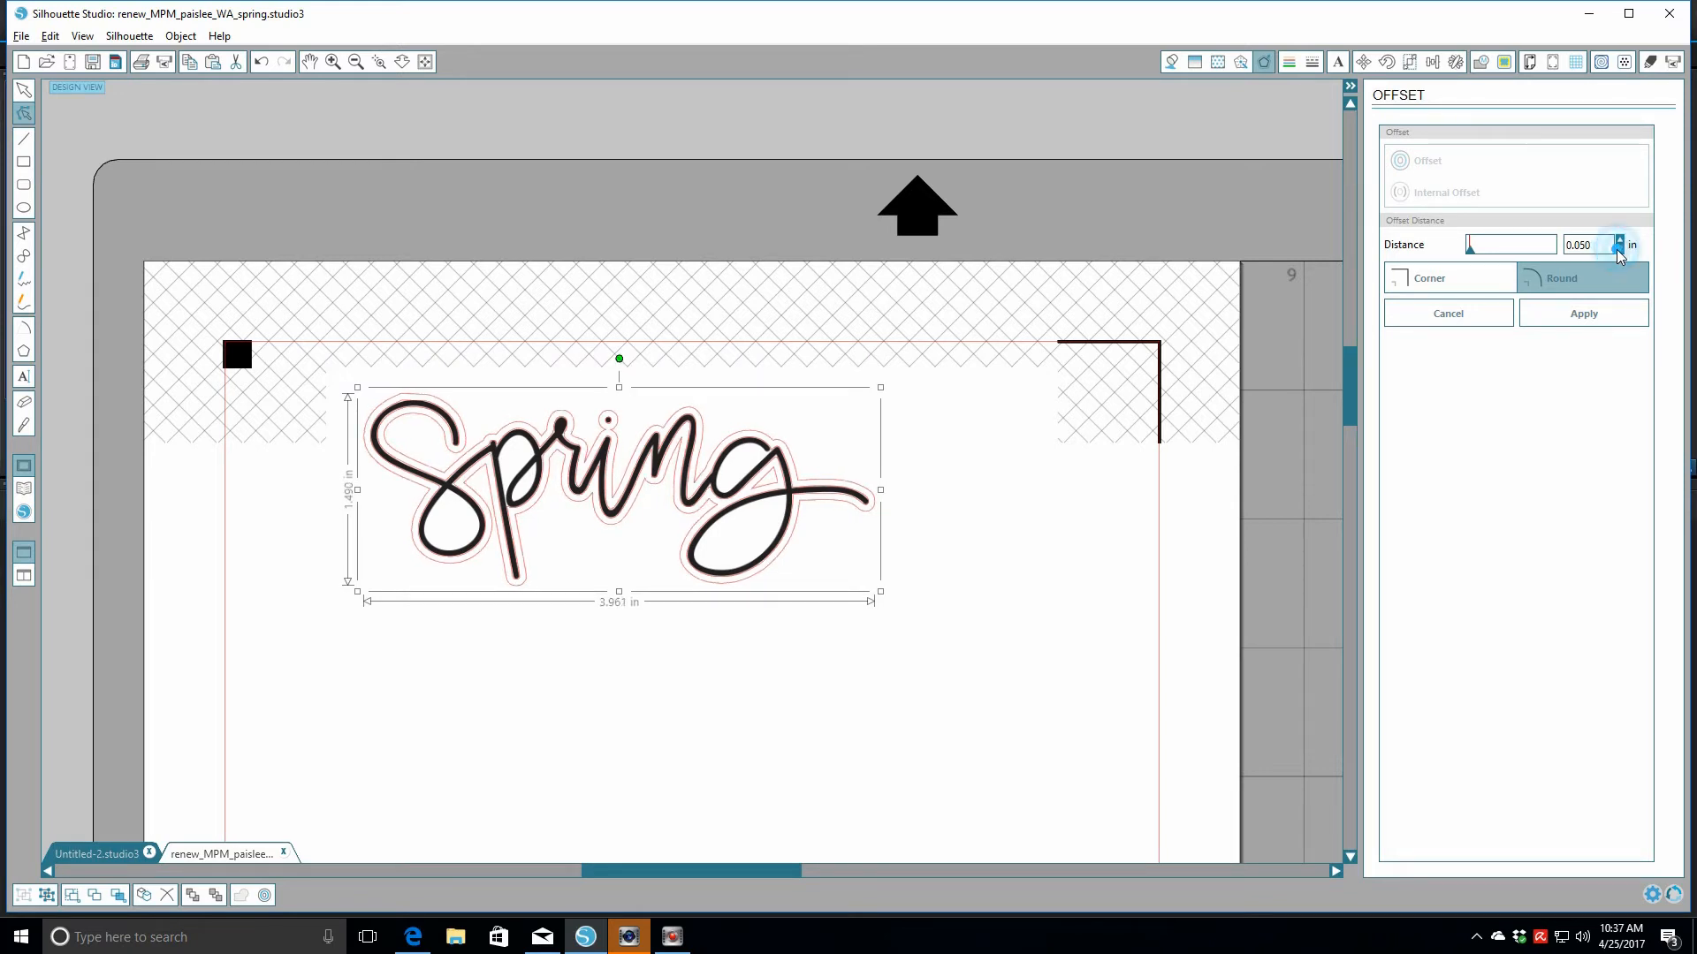
{"action": "left_click", "coordinate": [1619, 251]}
{"action": "left_click", "coordinate": [1619, 251]}
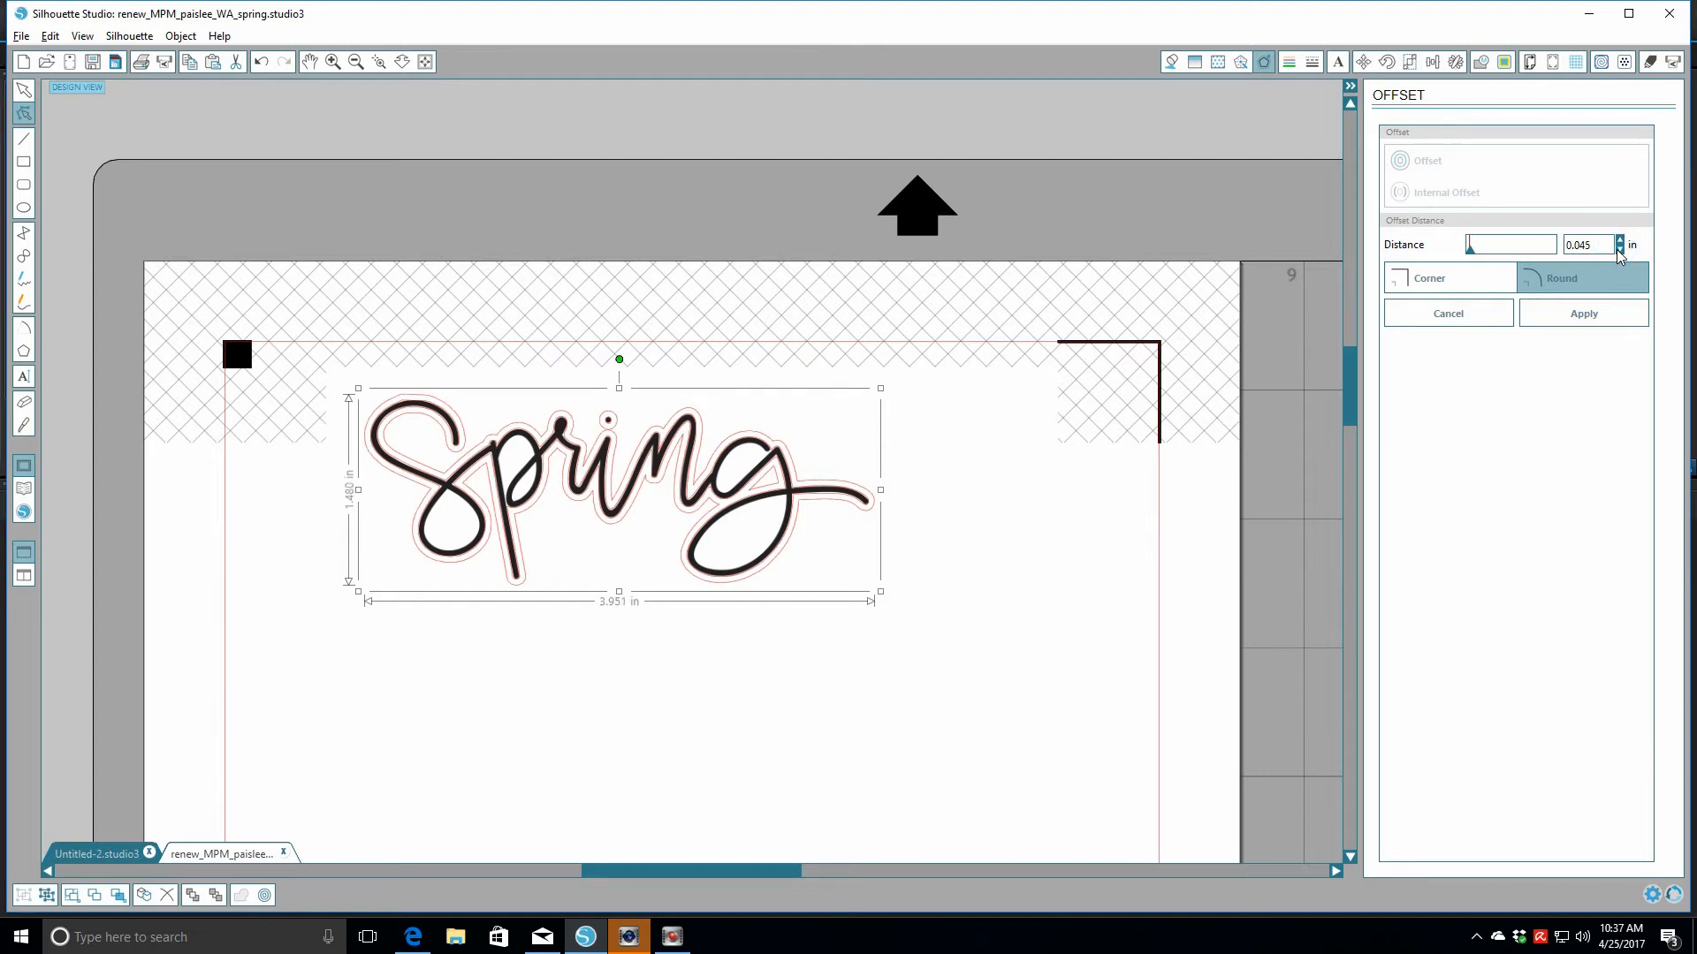
{"action": "left_click", "coordinate": [1619, 251]}
{"action": "left_click", "coordinate": [1619, 251]}
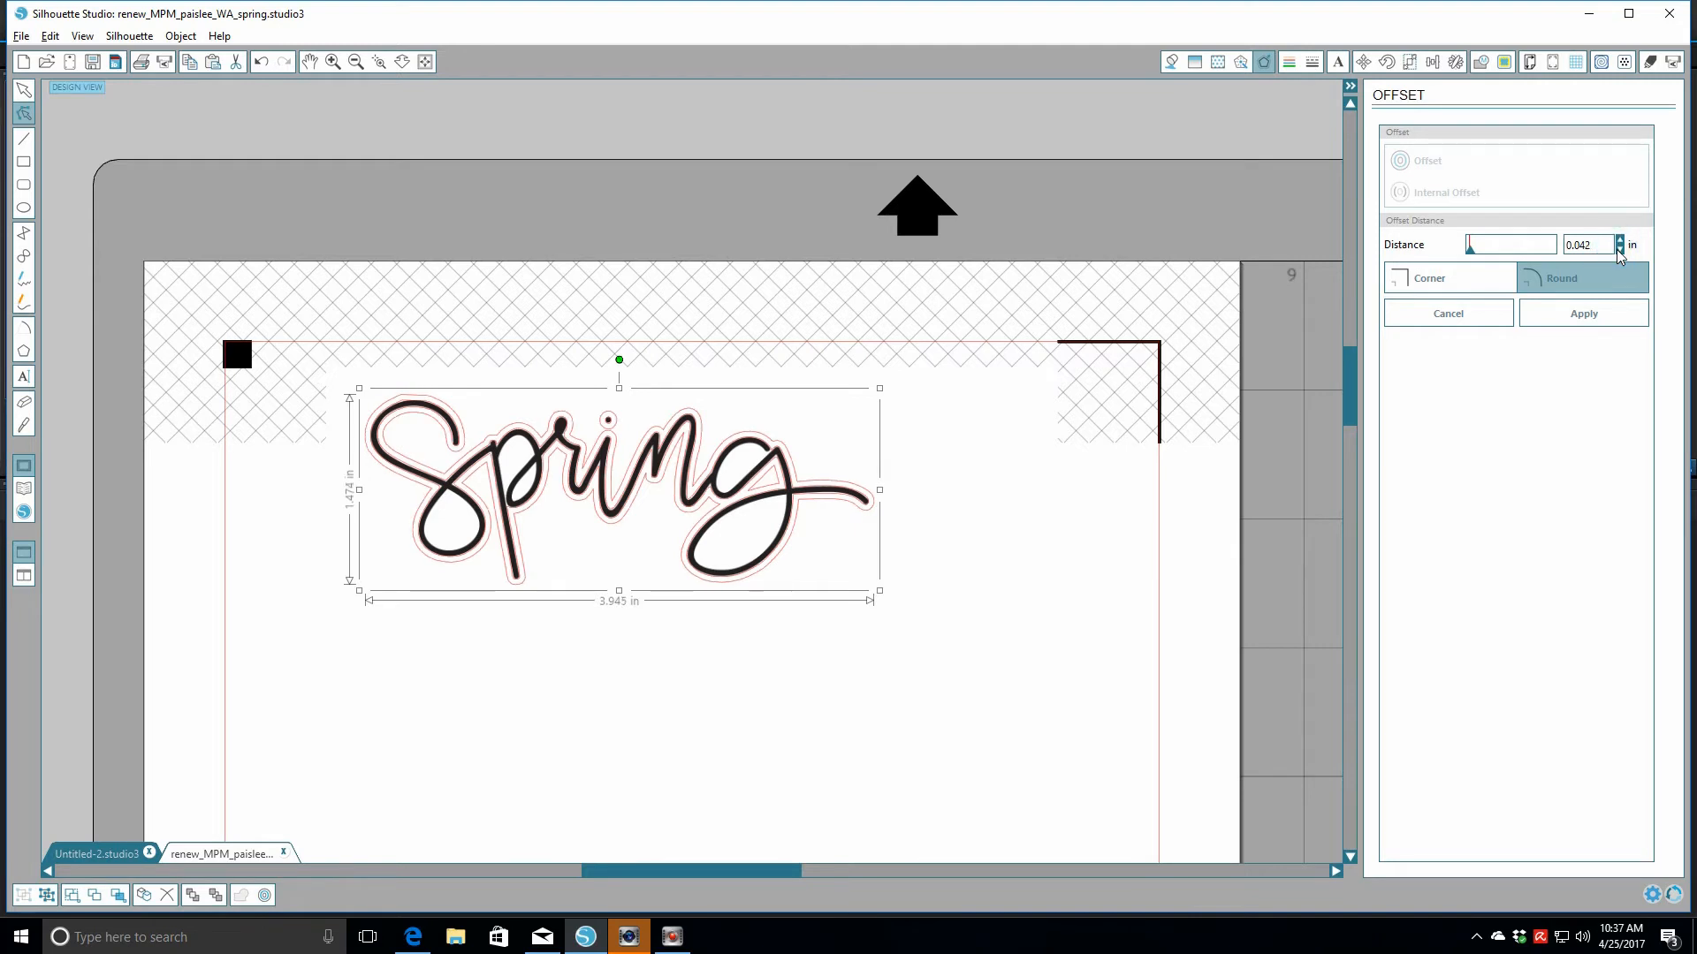
{"action": "left_click", "coordinate": [1619, 251]}
{"action": "left_click", "coordinate": [1620, 240]}
Delete the original traced outline on the Spring lettering, keeping only the offset border
{"action": "left_click", "coordinate": [332, 61]}
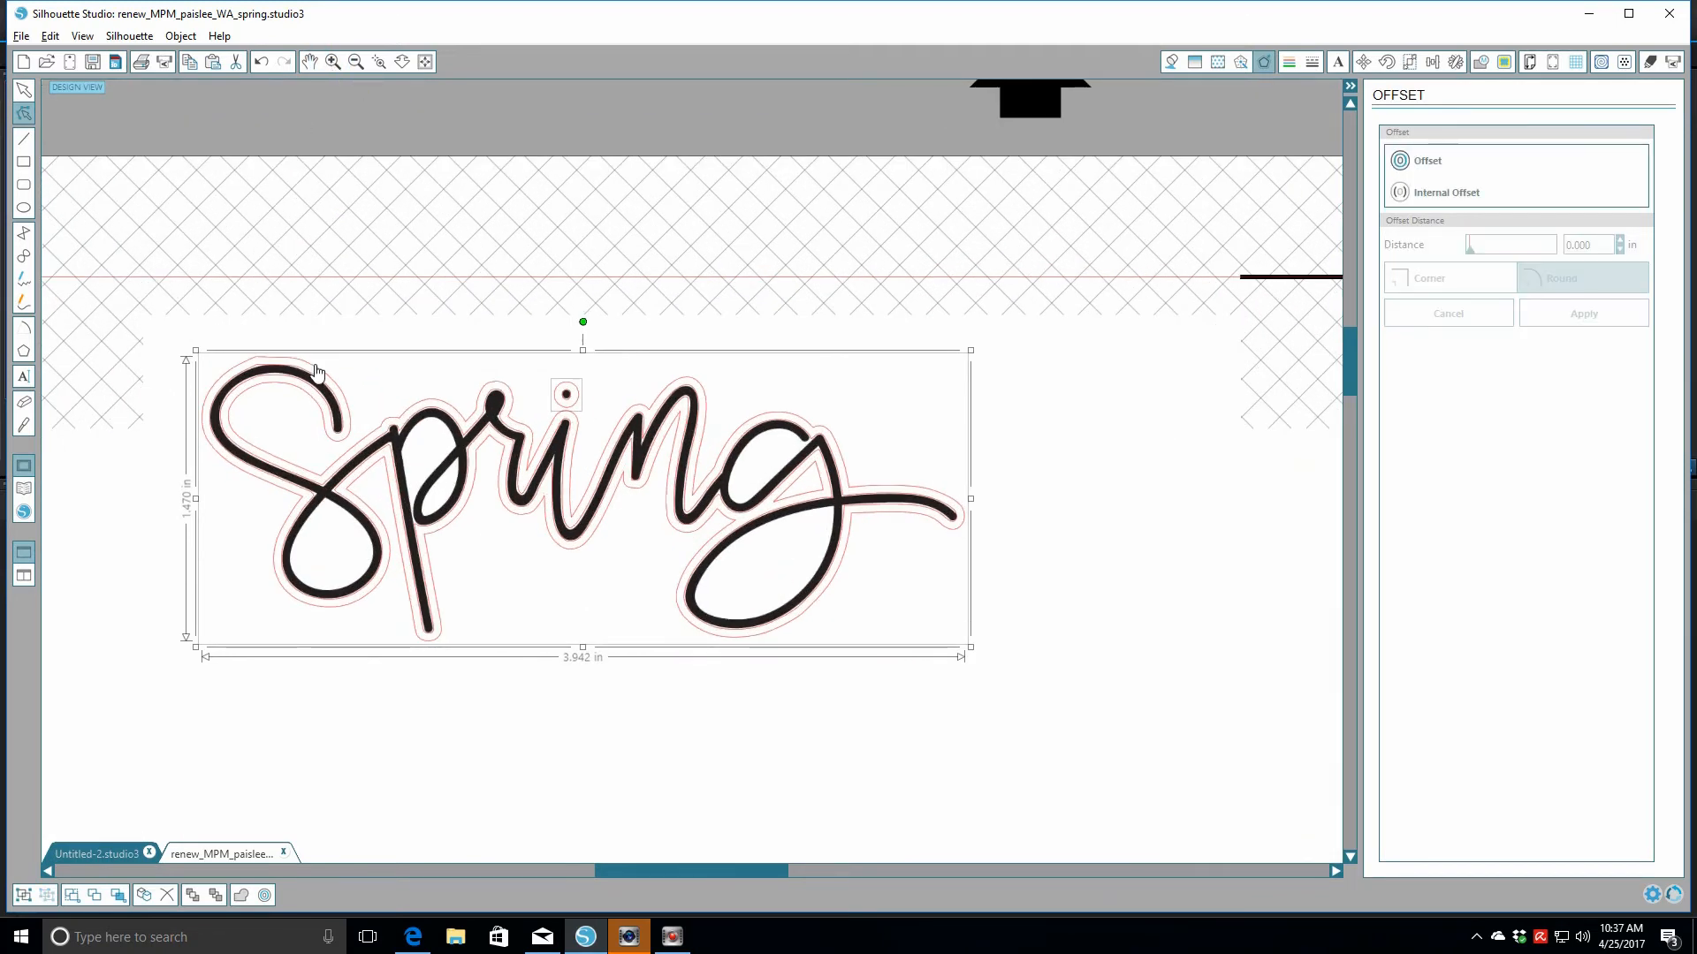
{"action": "double_click", "coordinate": [275, 384]}
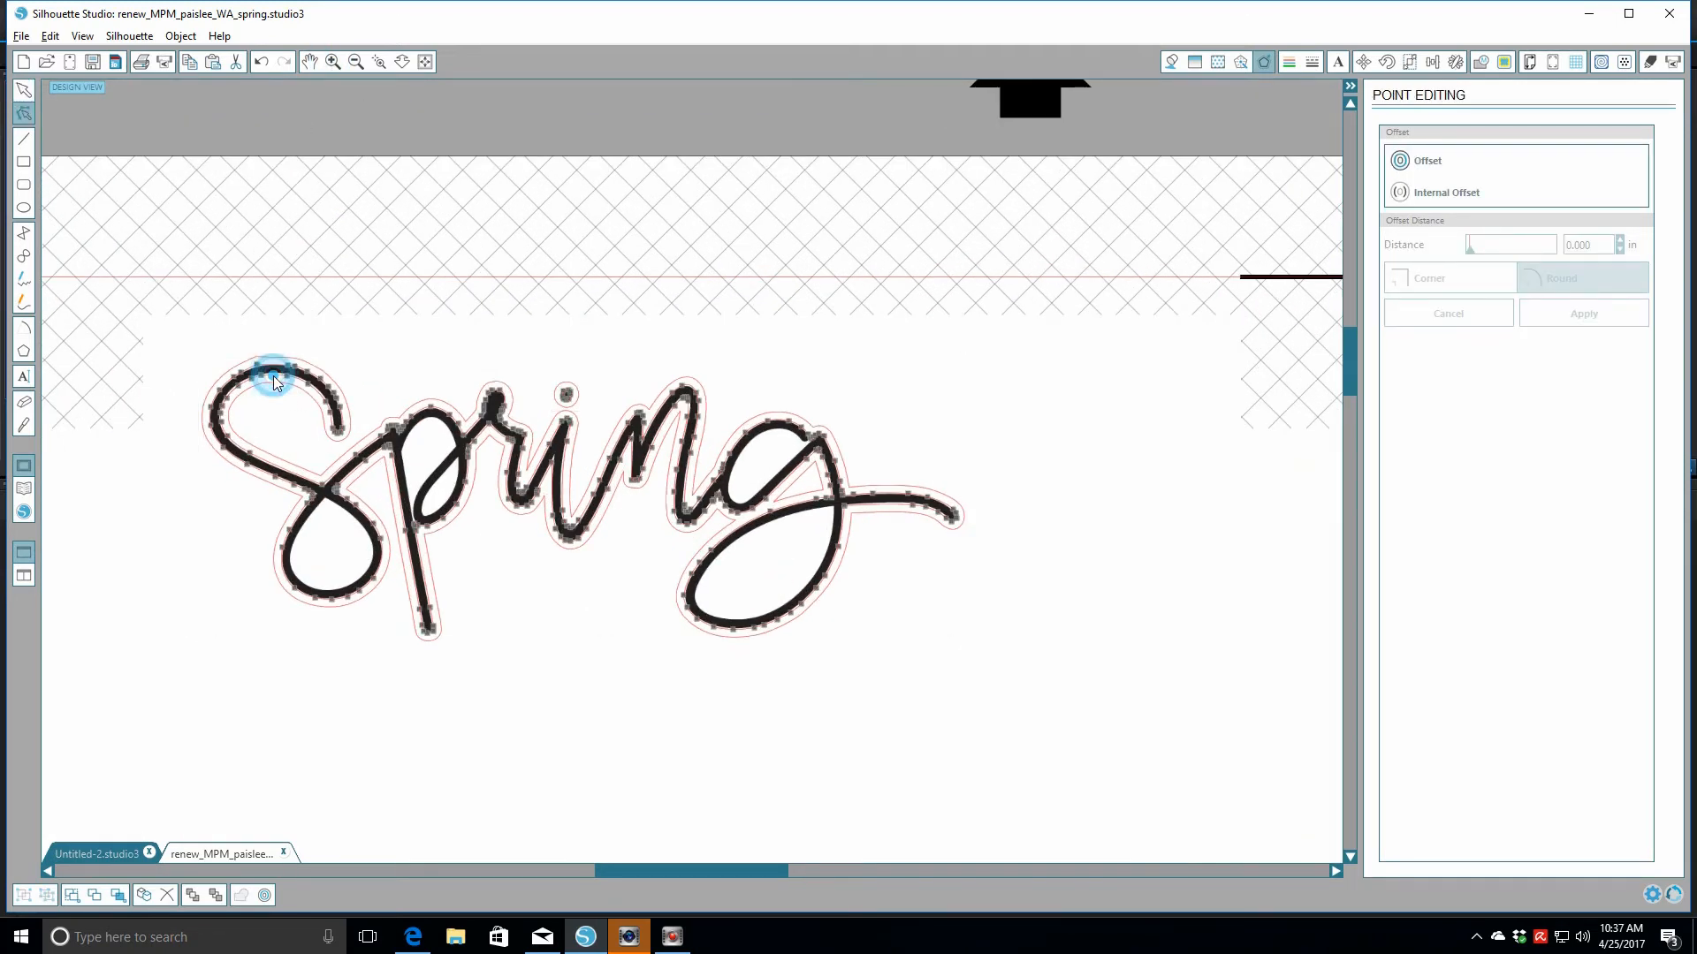
{"action": "left_click", "coordinate": [345, 378]}
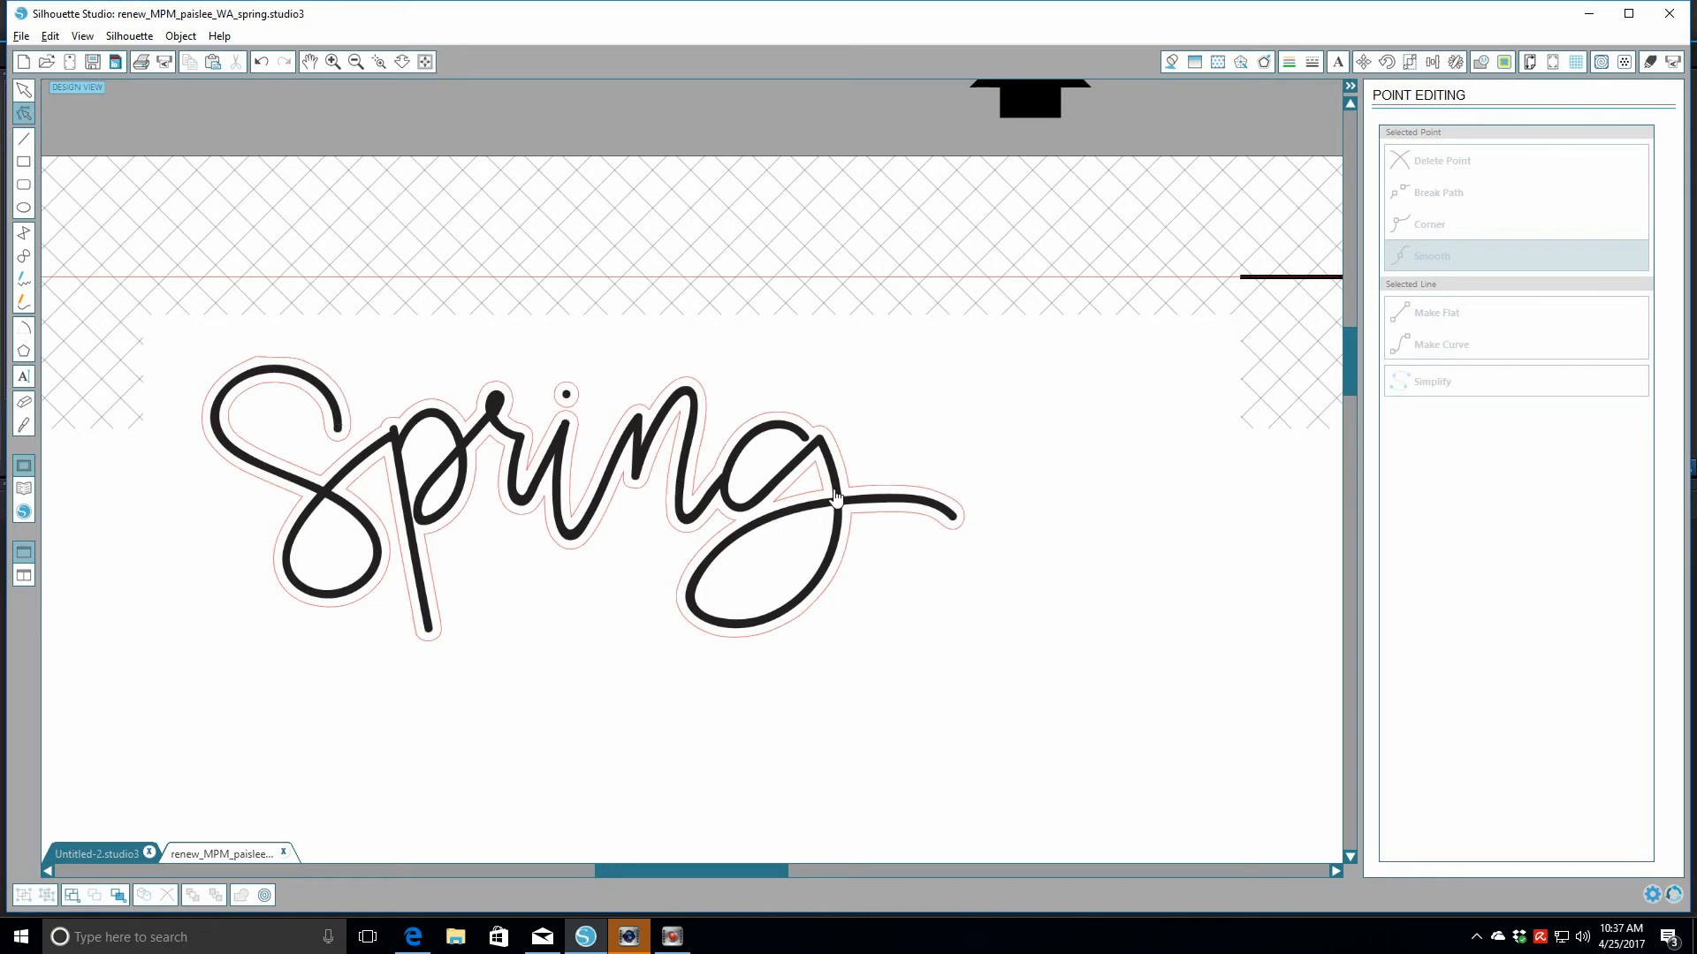
Break the offset border's path at a point just above the stem of the i
{"action": "left_click", "coordinate": [426, 63]}
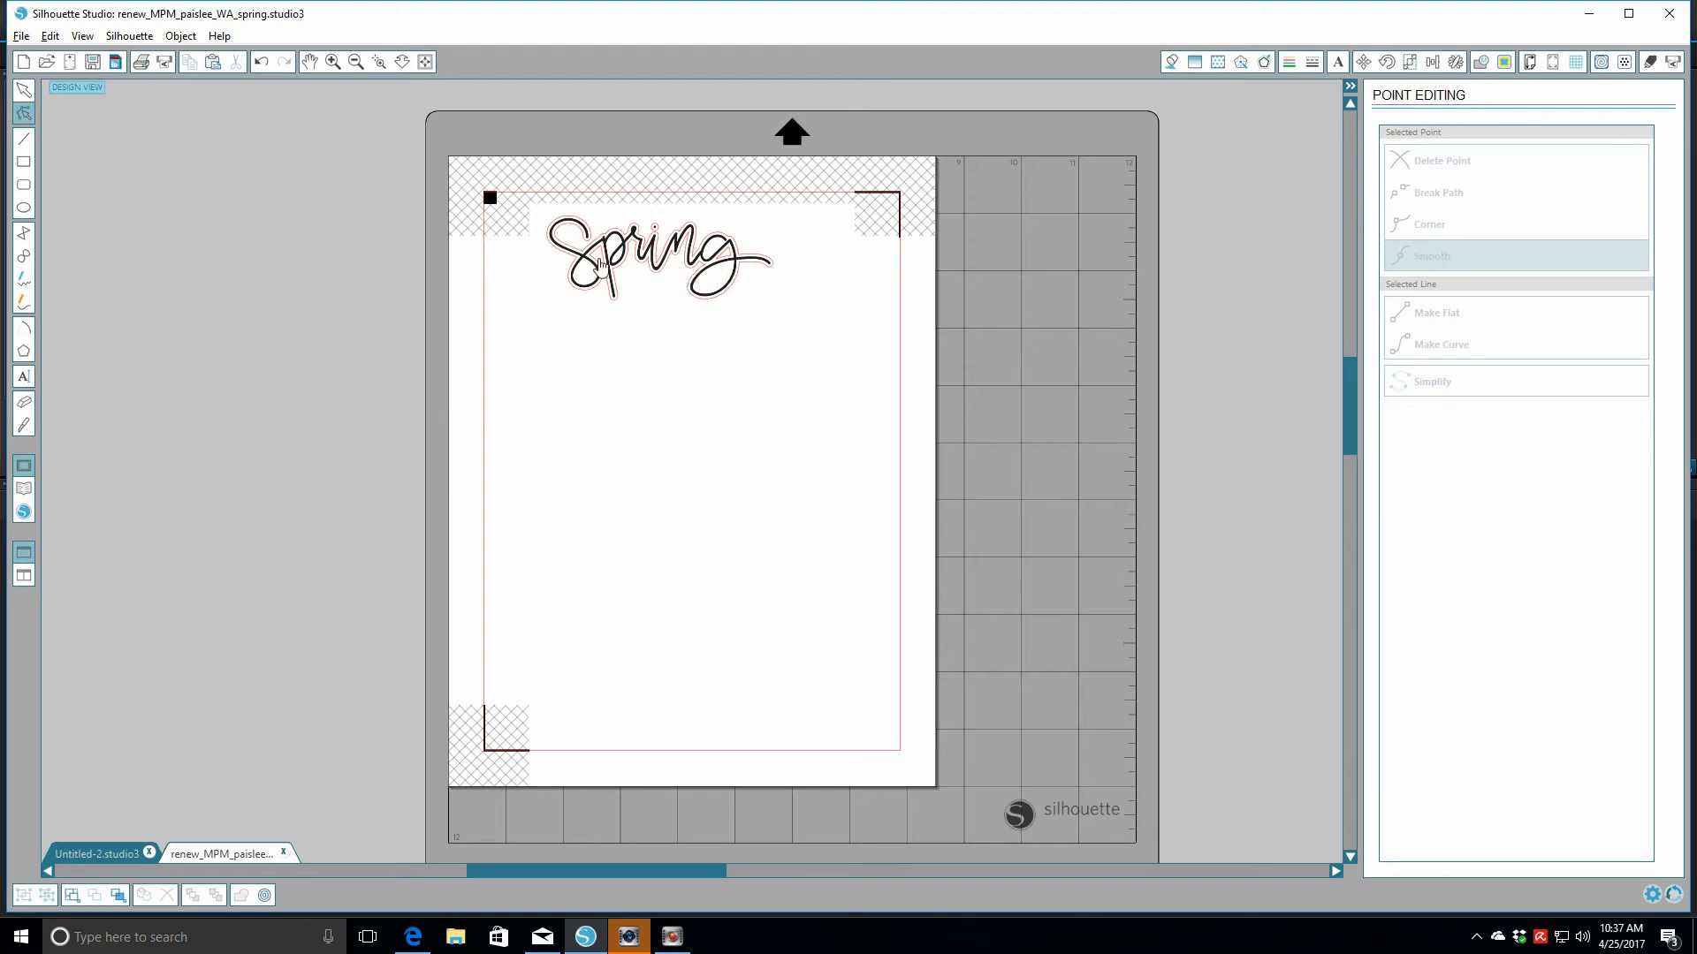
{"action": "left_click", "coordinate": [332, 62]}
{"action": "left_click", "coordinate": [333, 62]}
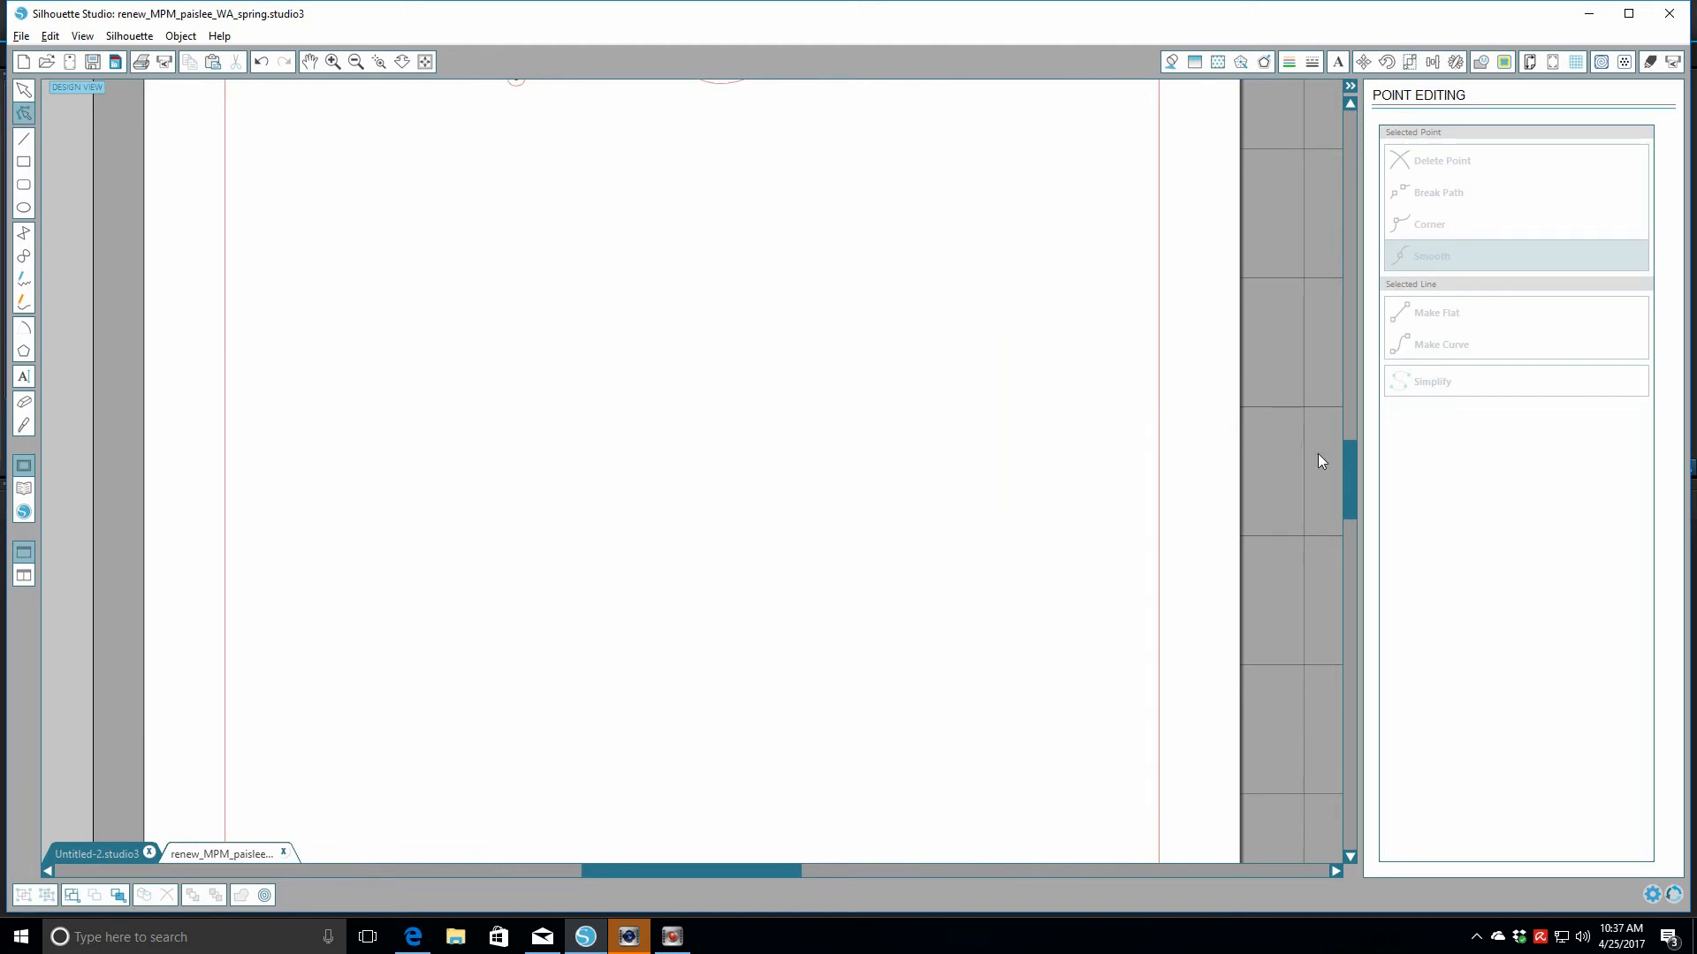
{"action": "left_click_drag", "start_coordinate": [1349, 482], "coordinate": [1352, 387]}
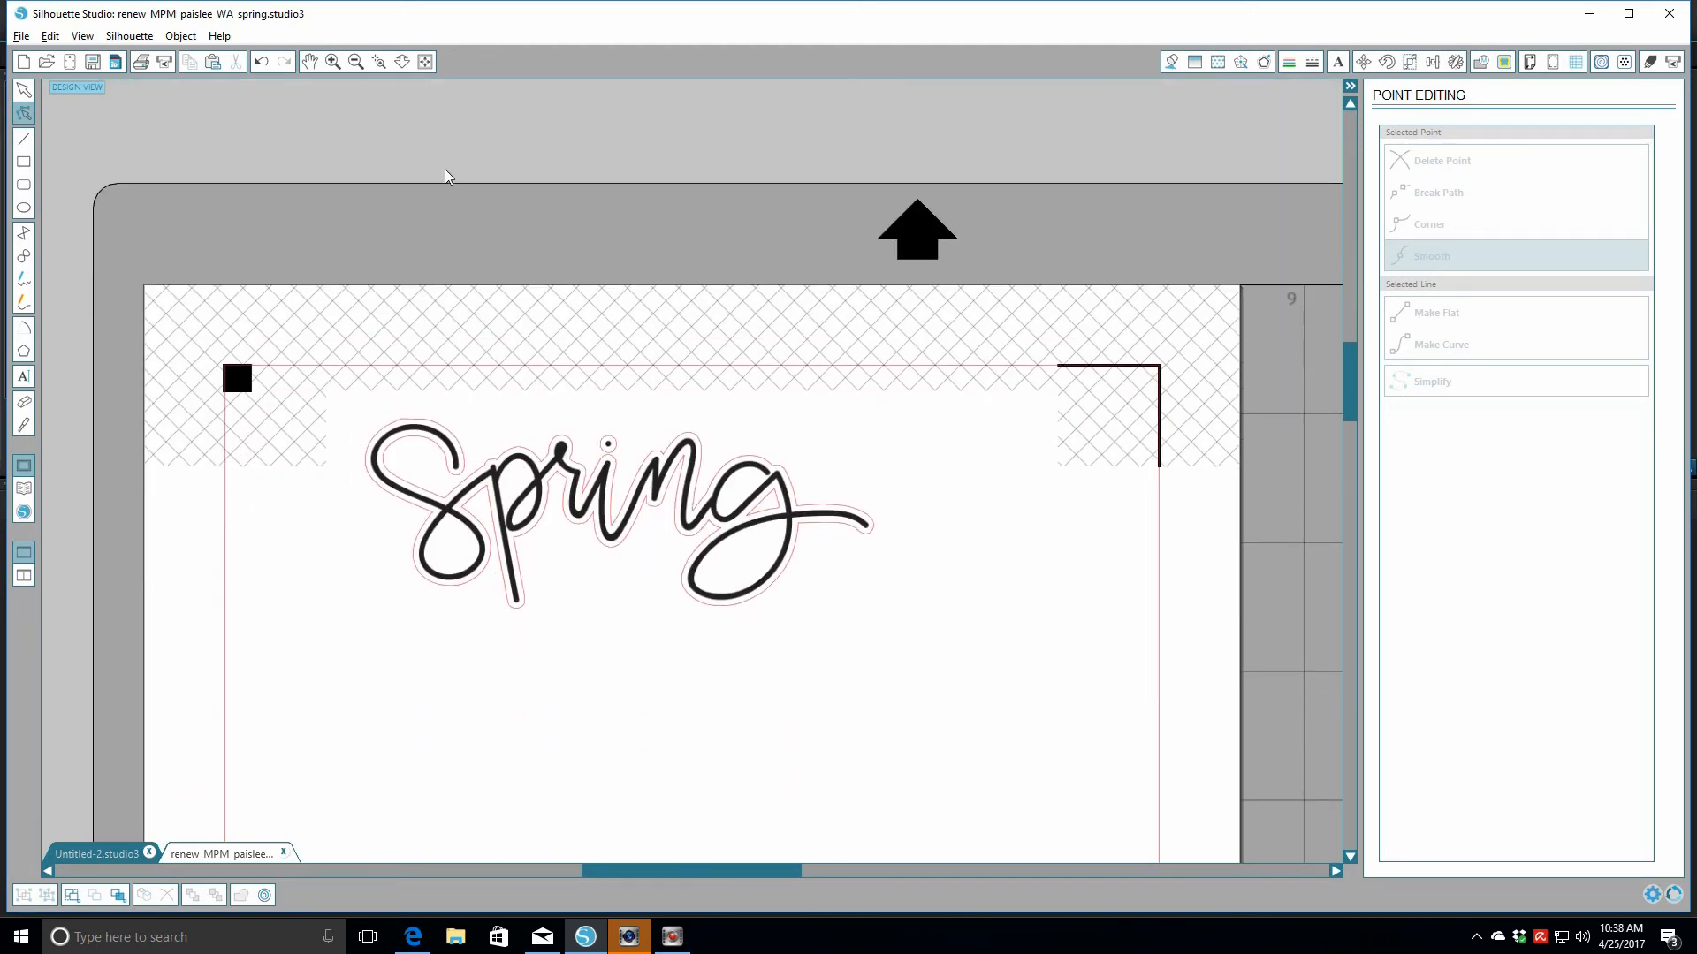
{"action": "left_click", "coordinate": [332, 62]}
{"action": "left_click", "coordinate": [332, 62]}
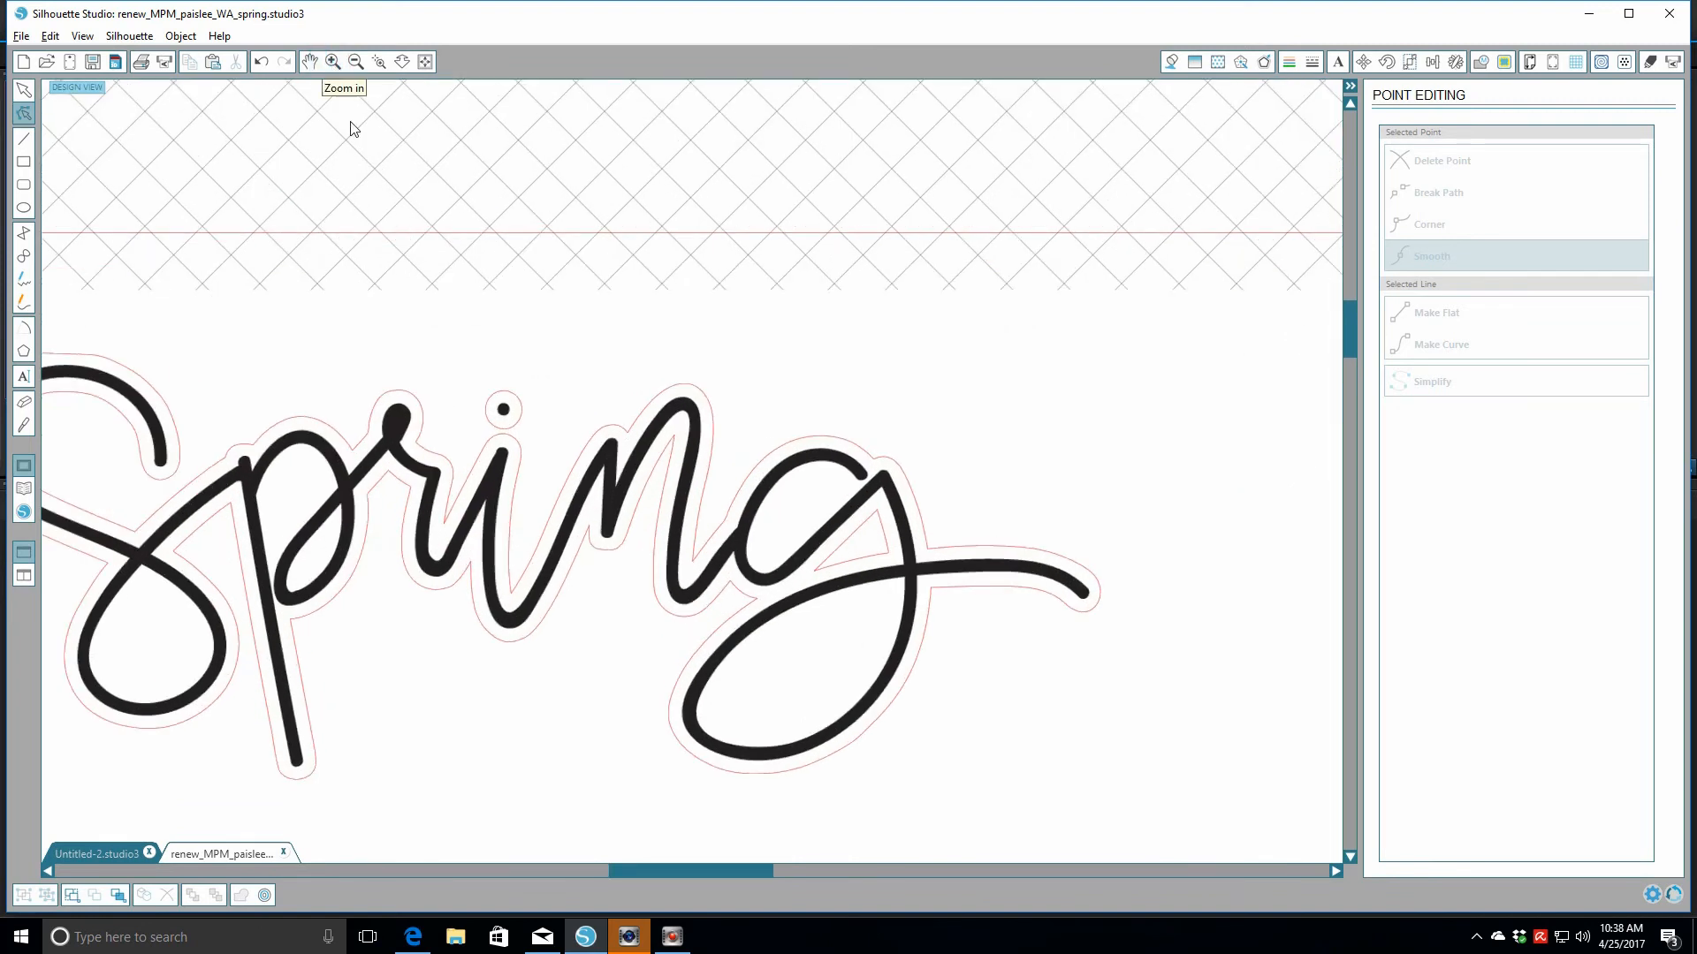
{"action": "left_click", "coordinate": [499, 443]}
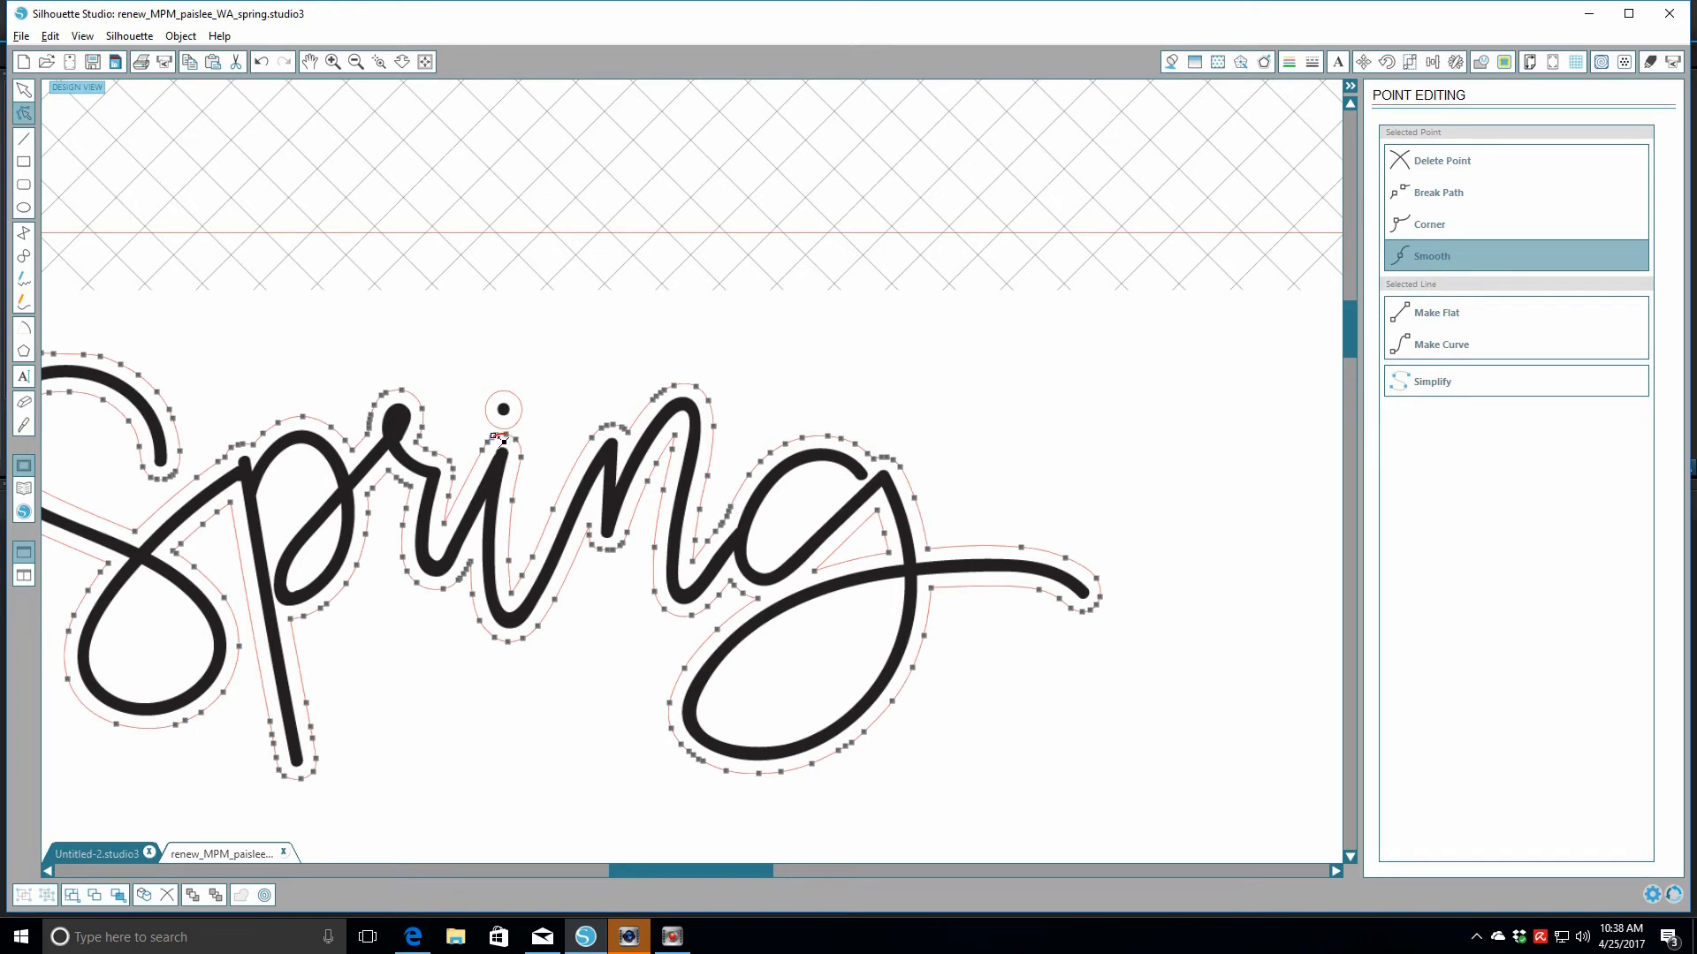
{"action": "left_click", "coordinate": [1439, 197]}
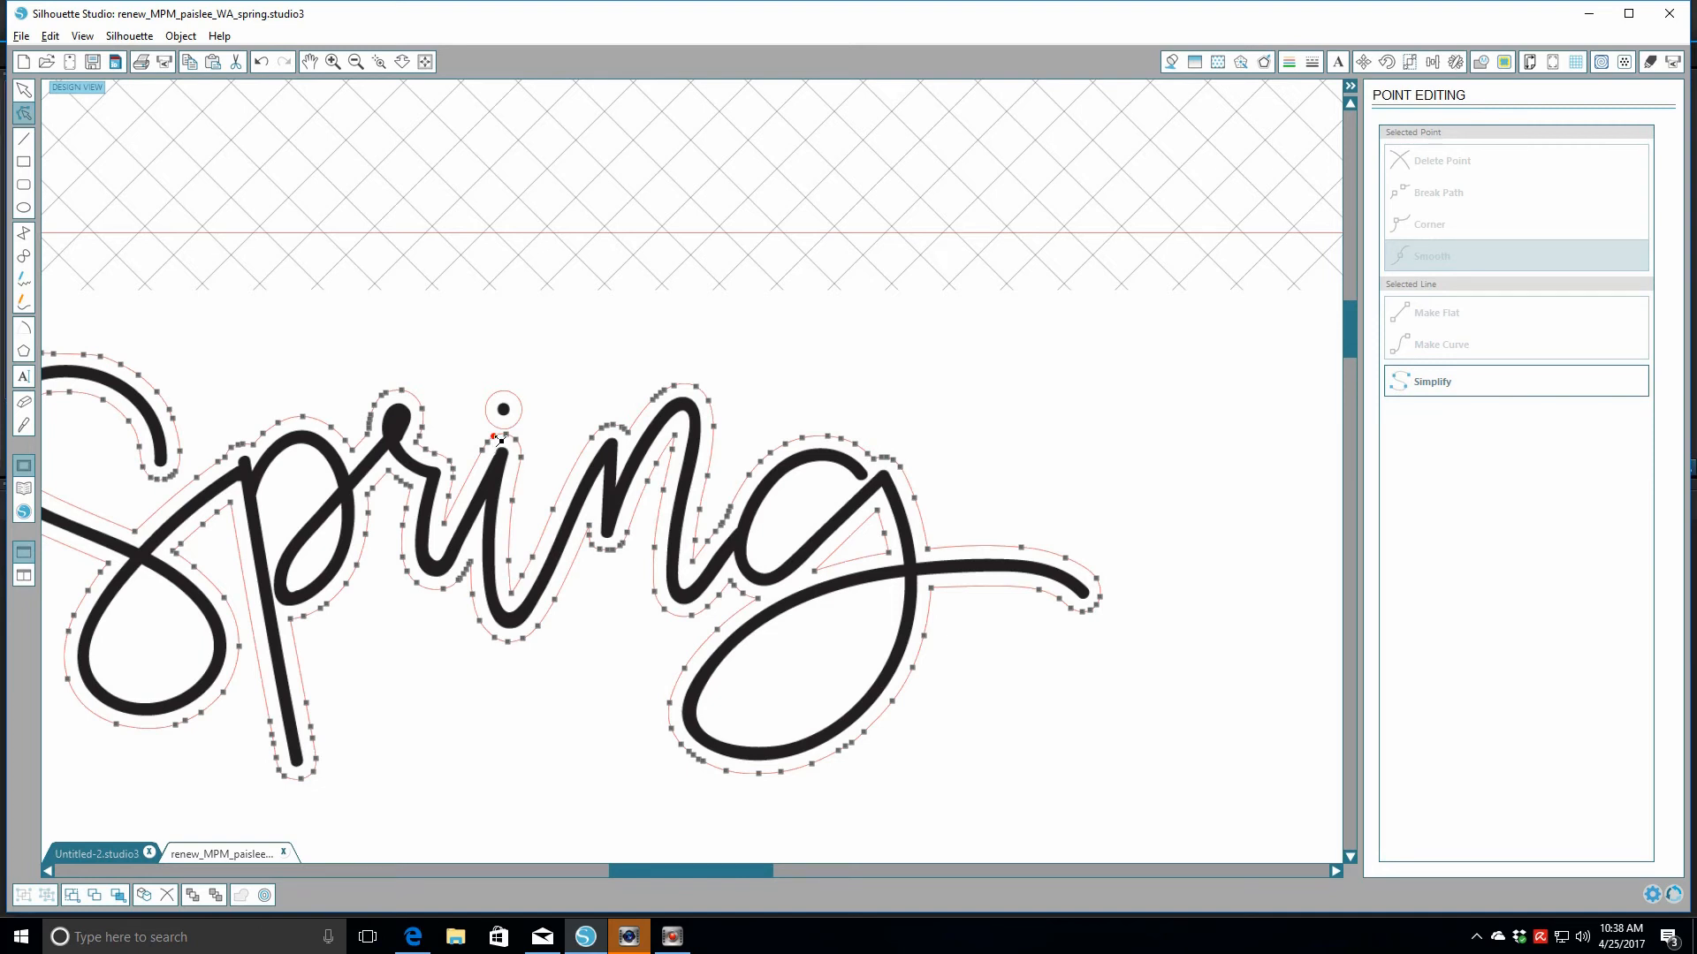
Pull the border's two broken ends apart above the i's stem and delete the separate offset ring around its dot
{"action": "left_click", "coordinate": [501, 440]}
{"action": "left_click_drag", "start_coordinate": [492, 428], "coordinate": [423, 362]}
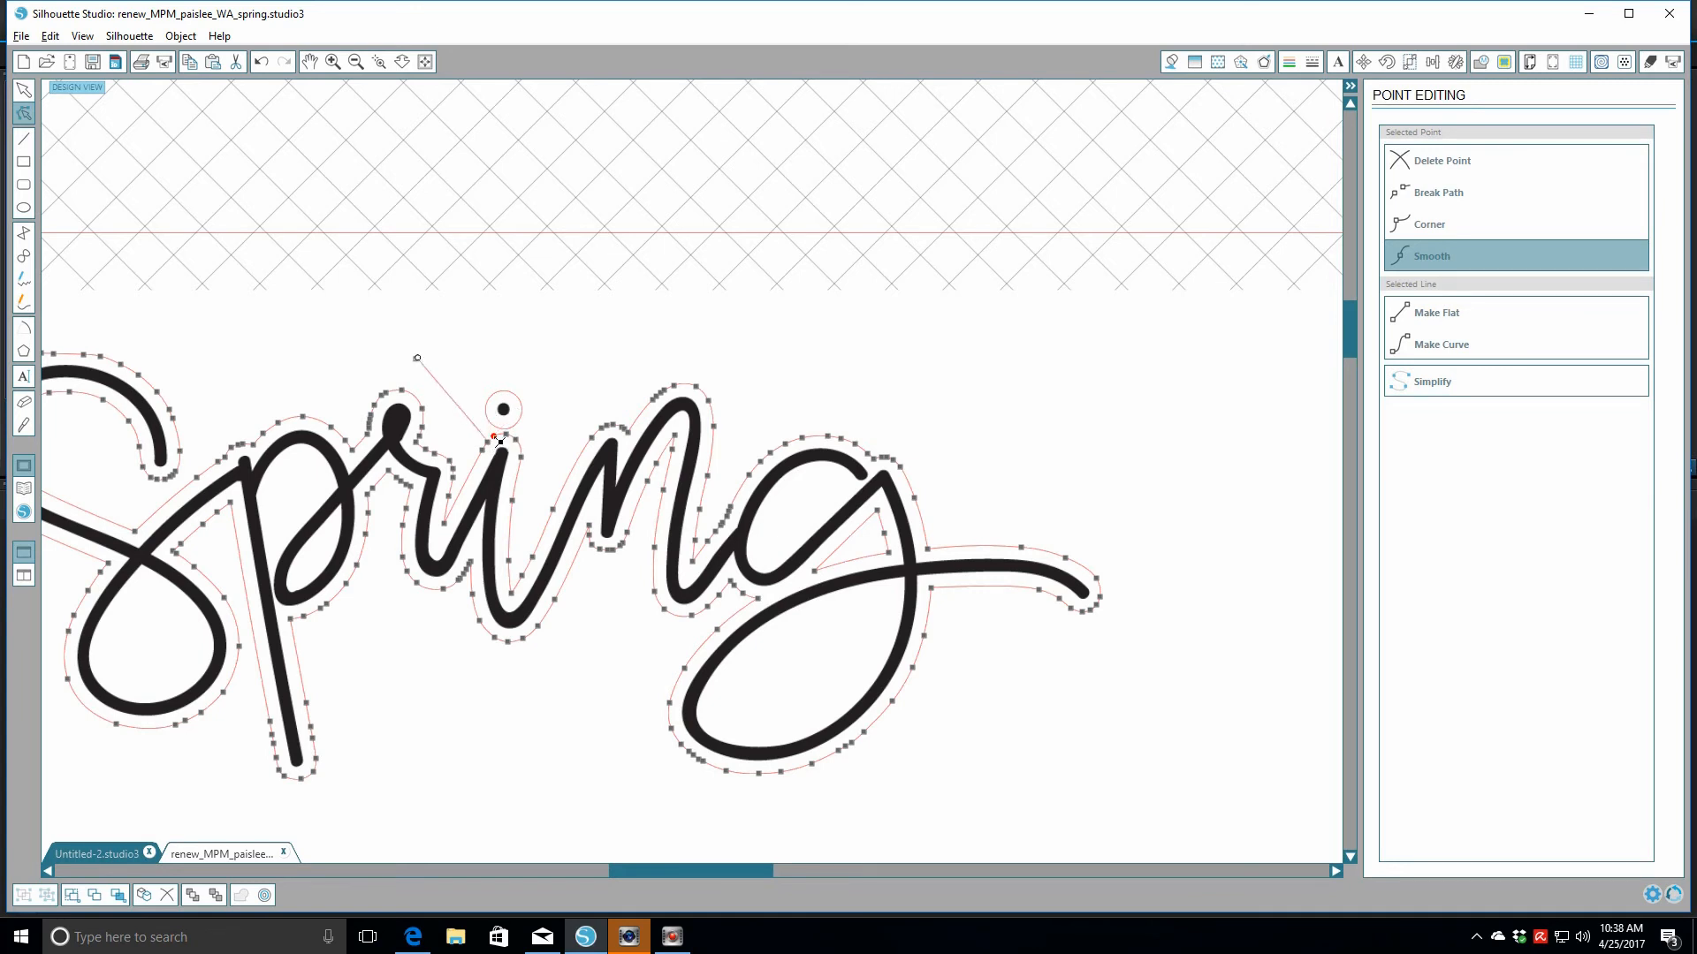
{"action": "left_click_drag", "start_coordinate": [500, 440], "coordinate": [553, 421]}
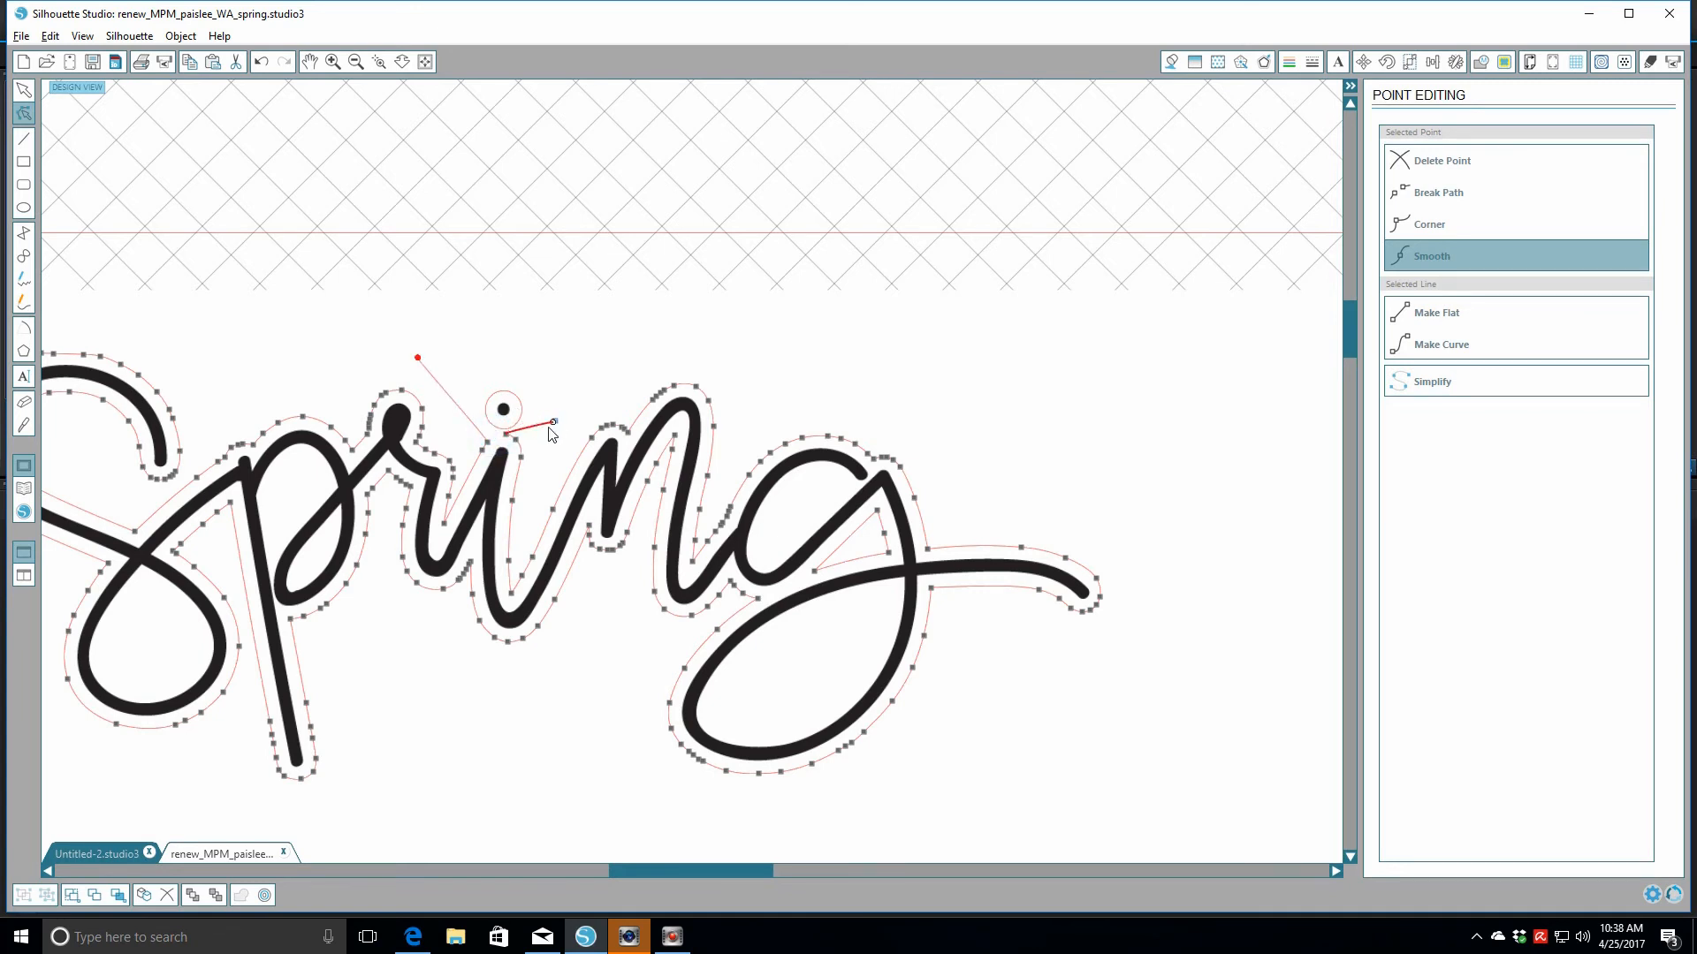
{"action": "left_click", "coordinate": [493, 431]}
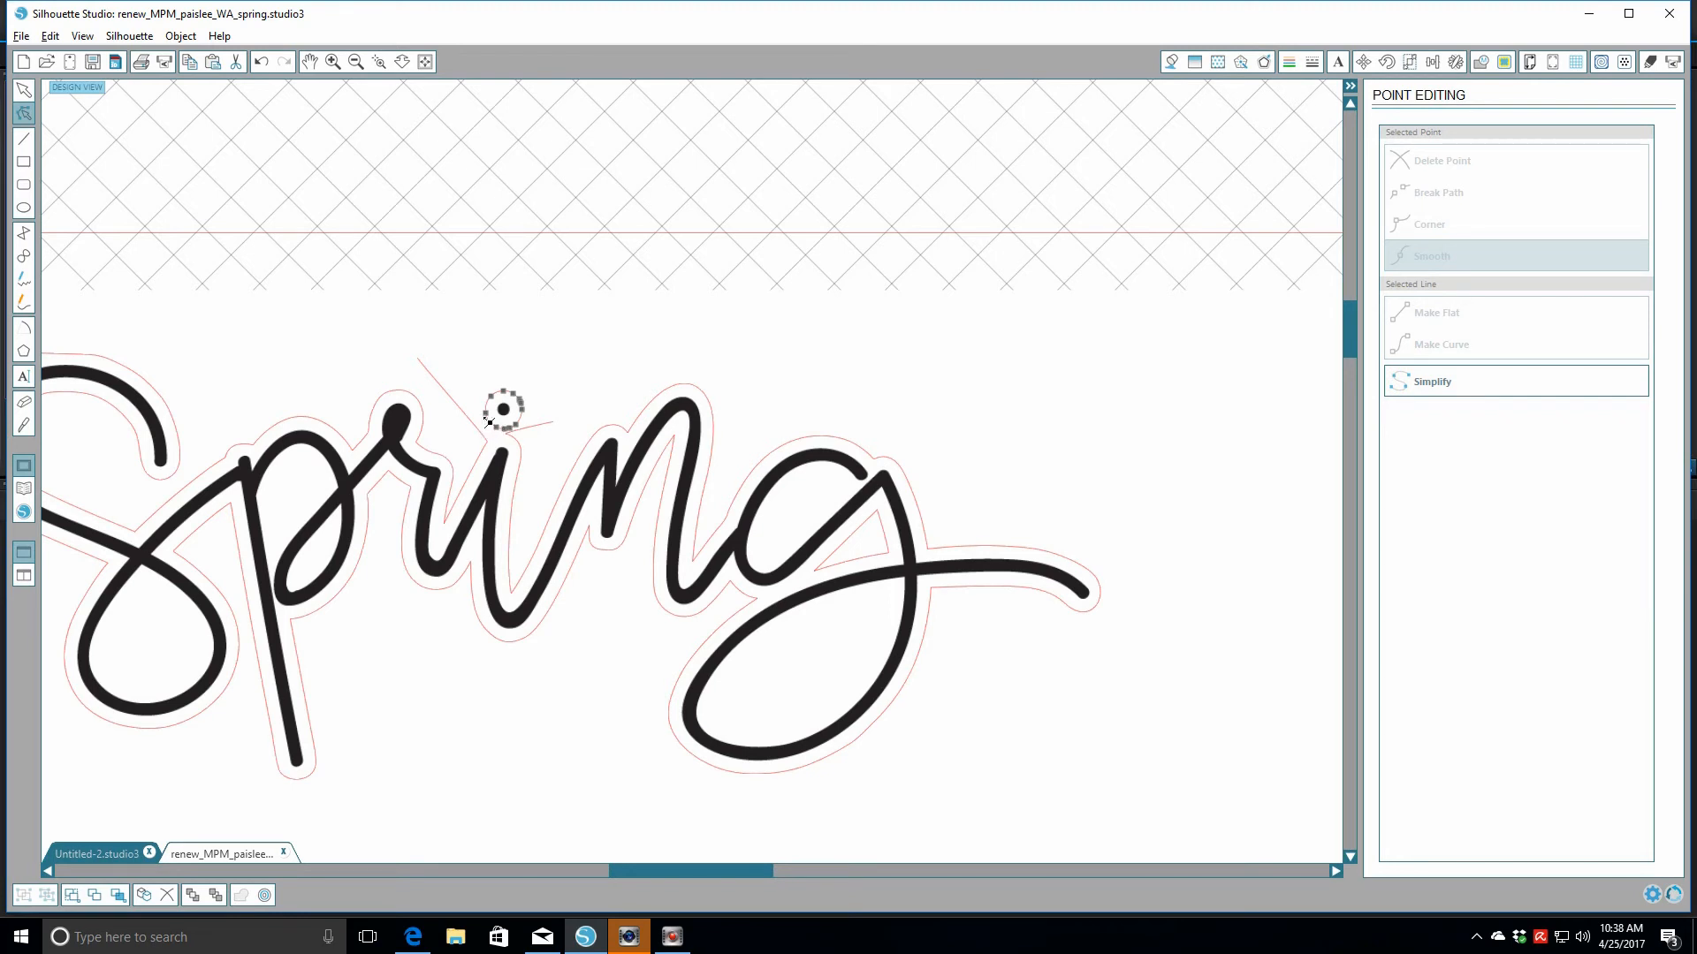
{"action": "left_click", "coordinate": [489, 424]}
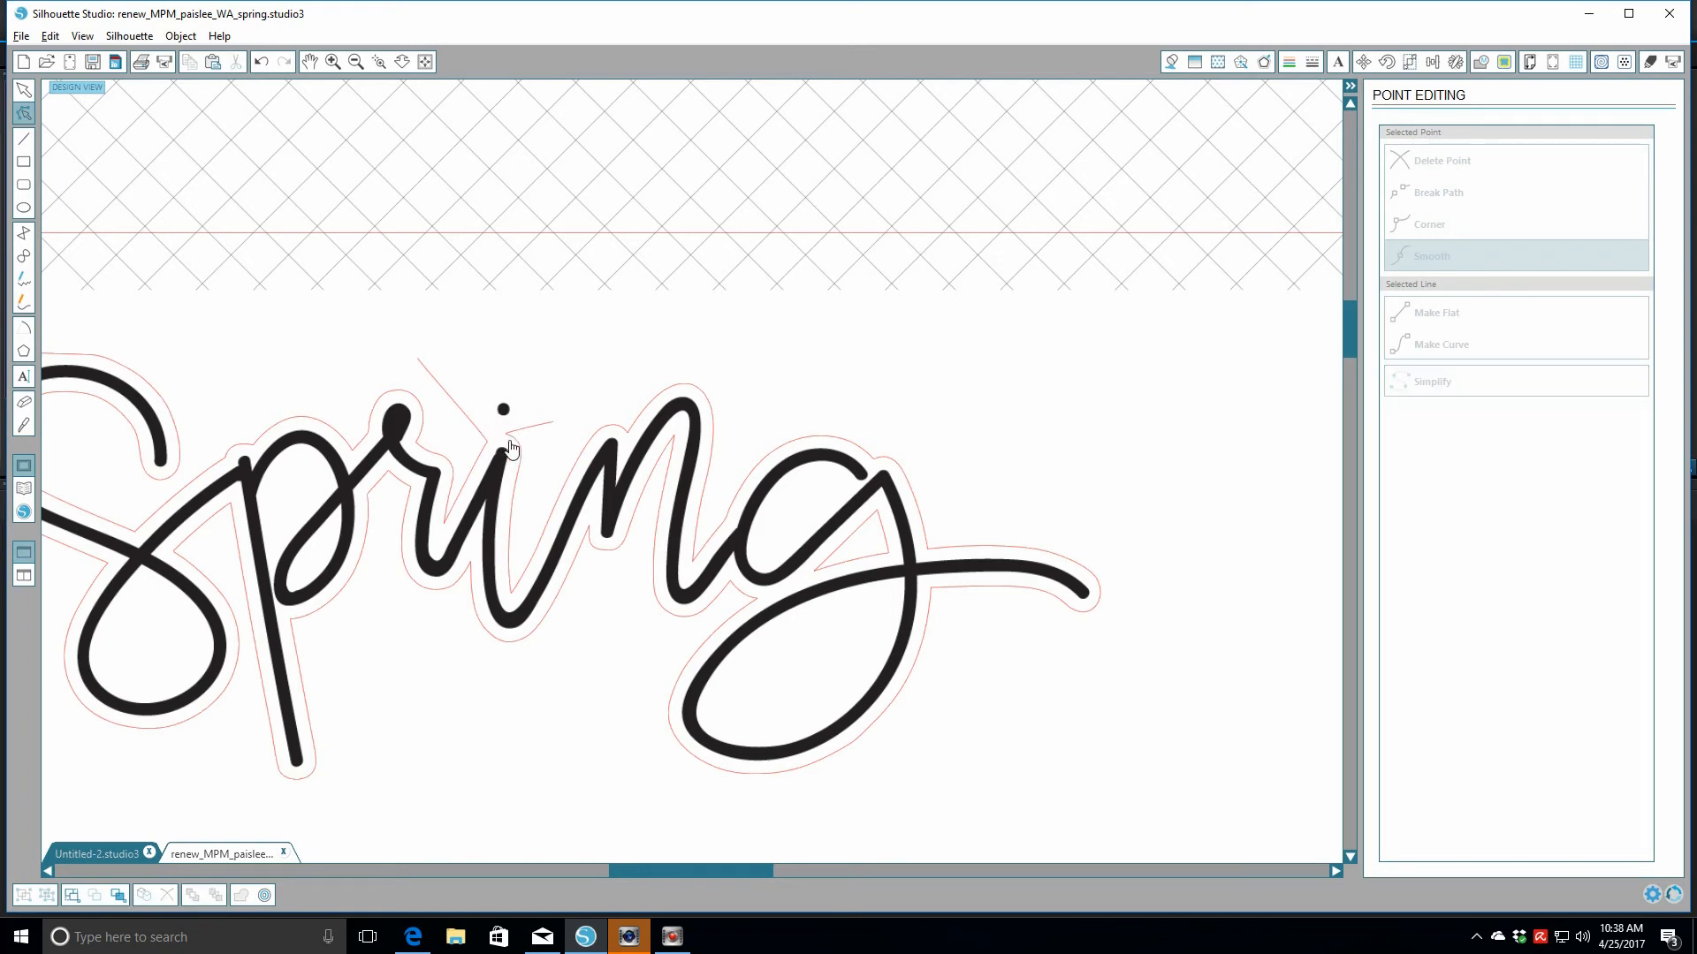
Reshape the opened border with added points so its two loose ends run up either side of the i's dot
{"action": "left_click", "coordinate": [512, 443]}
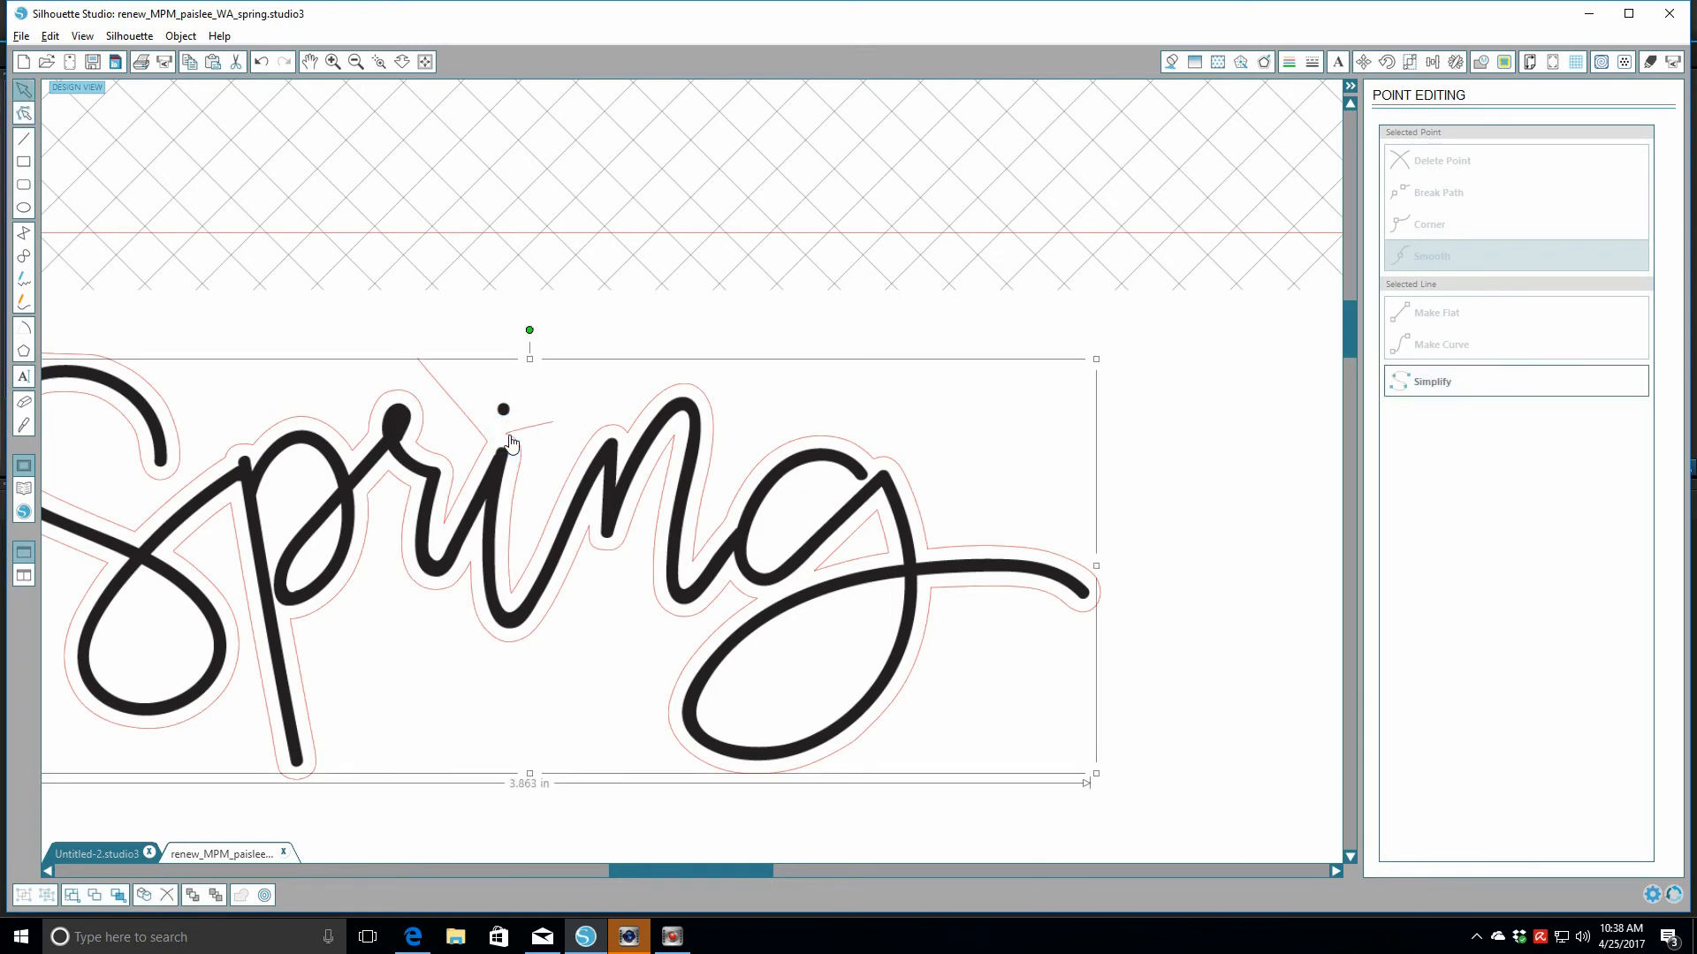
{"action": "left_click", "coordinate": [513, 440]}
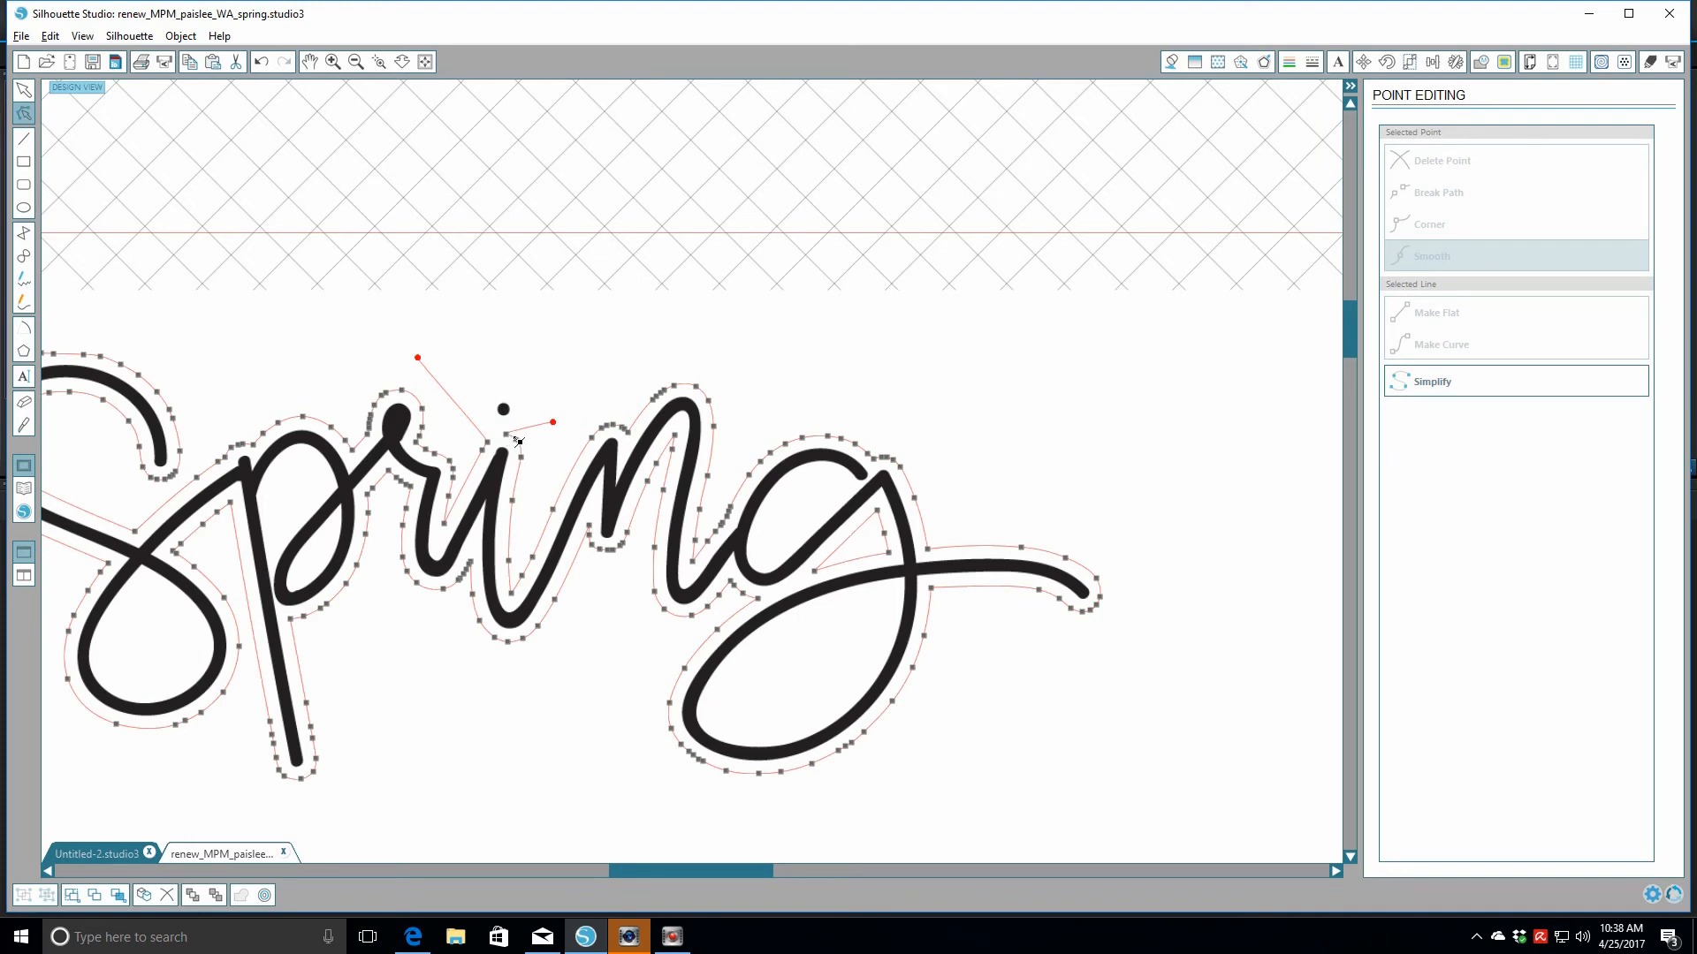
{"action": "left_click", "coordinate": [516, 439]}
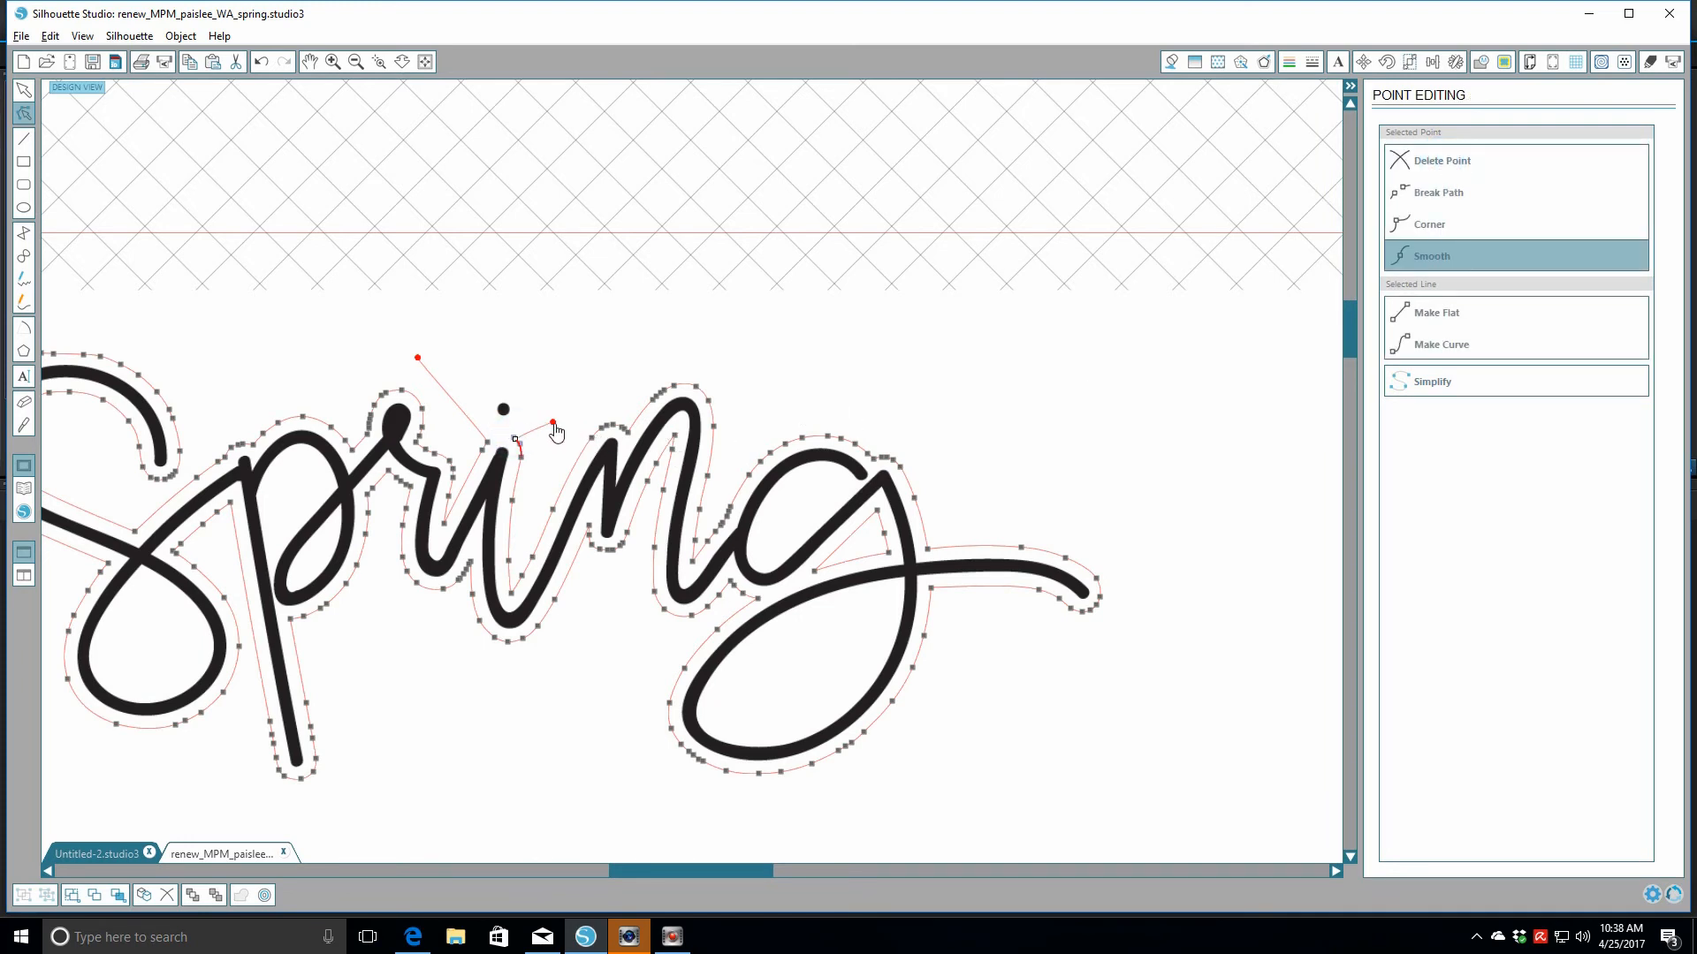
{"action": "left_click_drag", "start_coordinate": [553, 424], "coordinate": [530, 403]}
{"action": "left_click_drag", "start_coordinate": [423, 362], "coordinate": [485, 401]}
{"action": "left_click", "coordinate": [485, 420]}
{"action": "left_click_drag", "start_coordinate": [485, 400], "coordinate": [492, 395]}
Turn the new border segments beside the i's dot into curves and add points along both sides
{"action": "left_click", "coordinate": [1442, 358]}
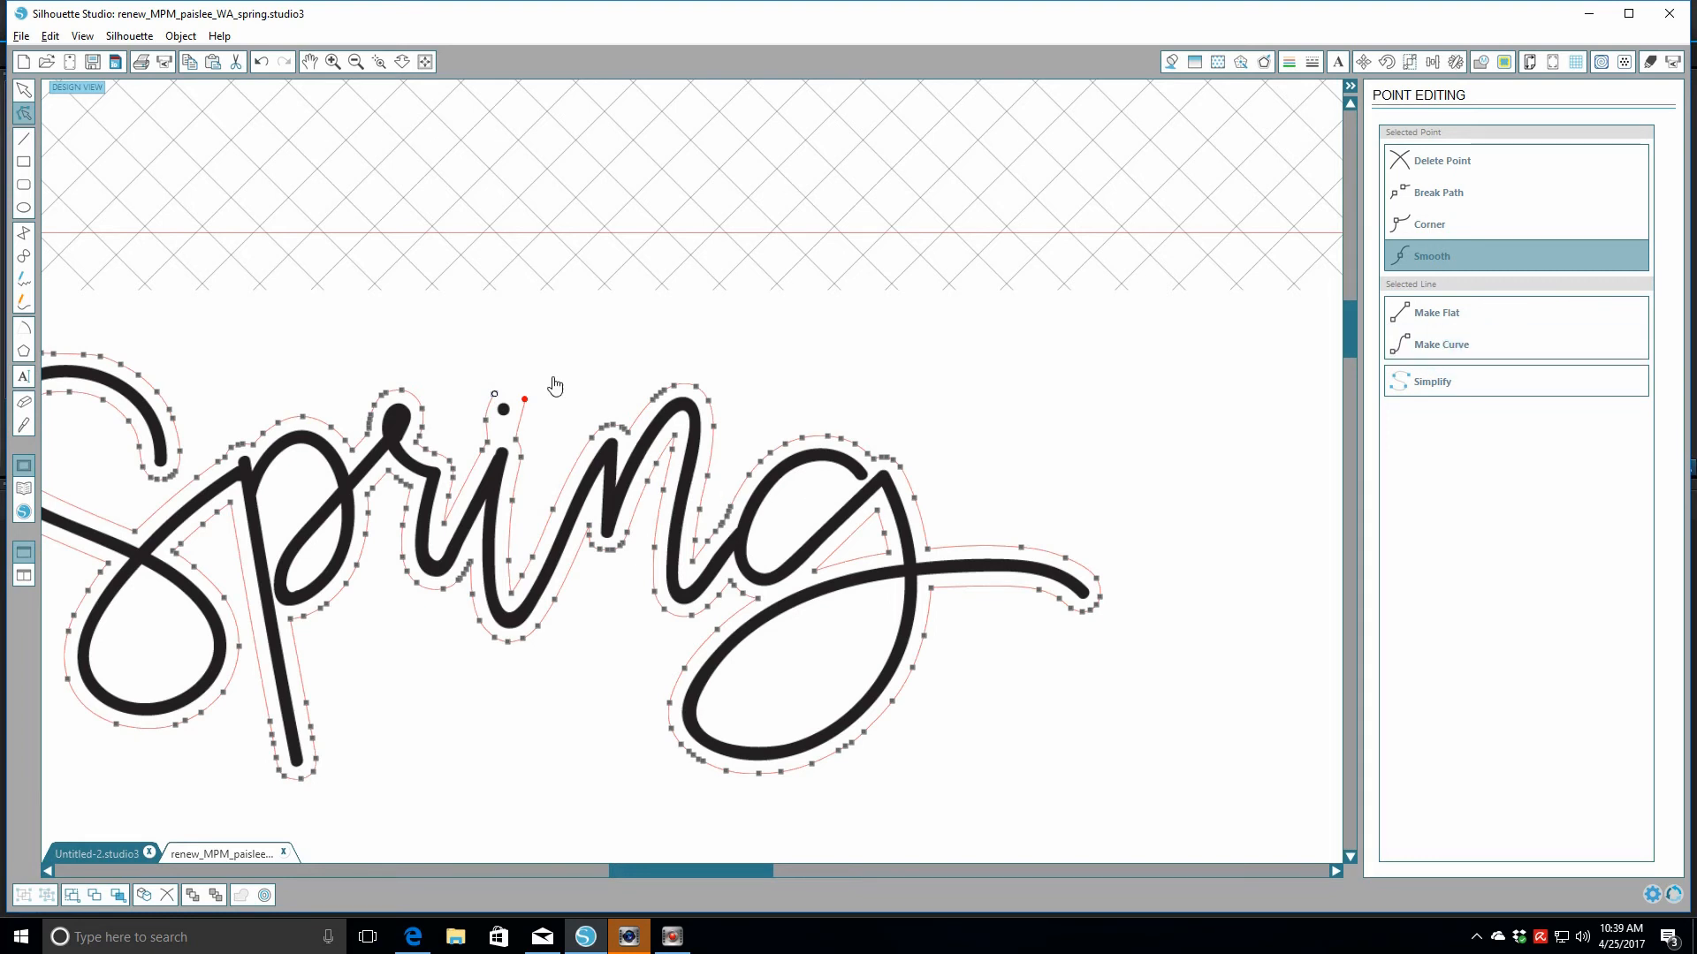
{"action": "left_click", "coordinate": [484, 419]}
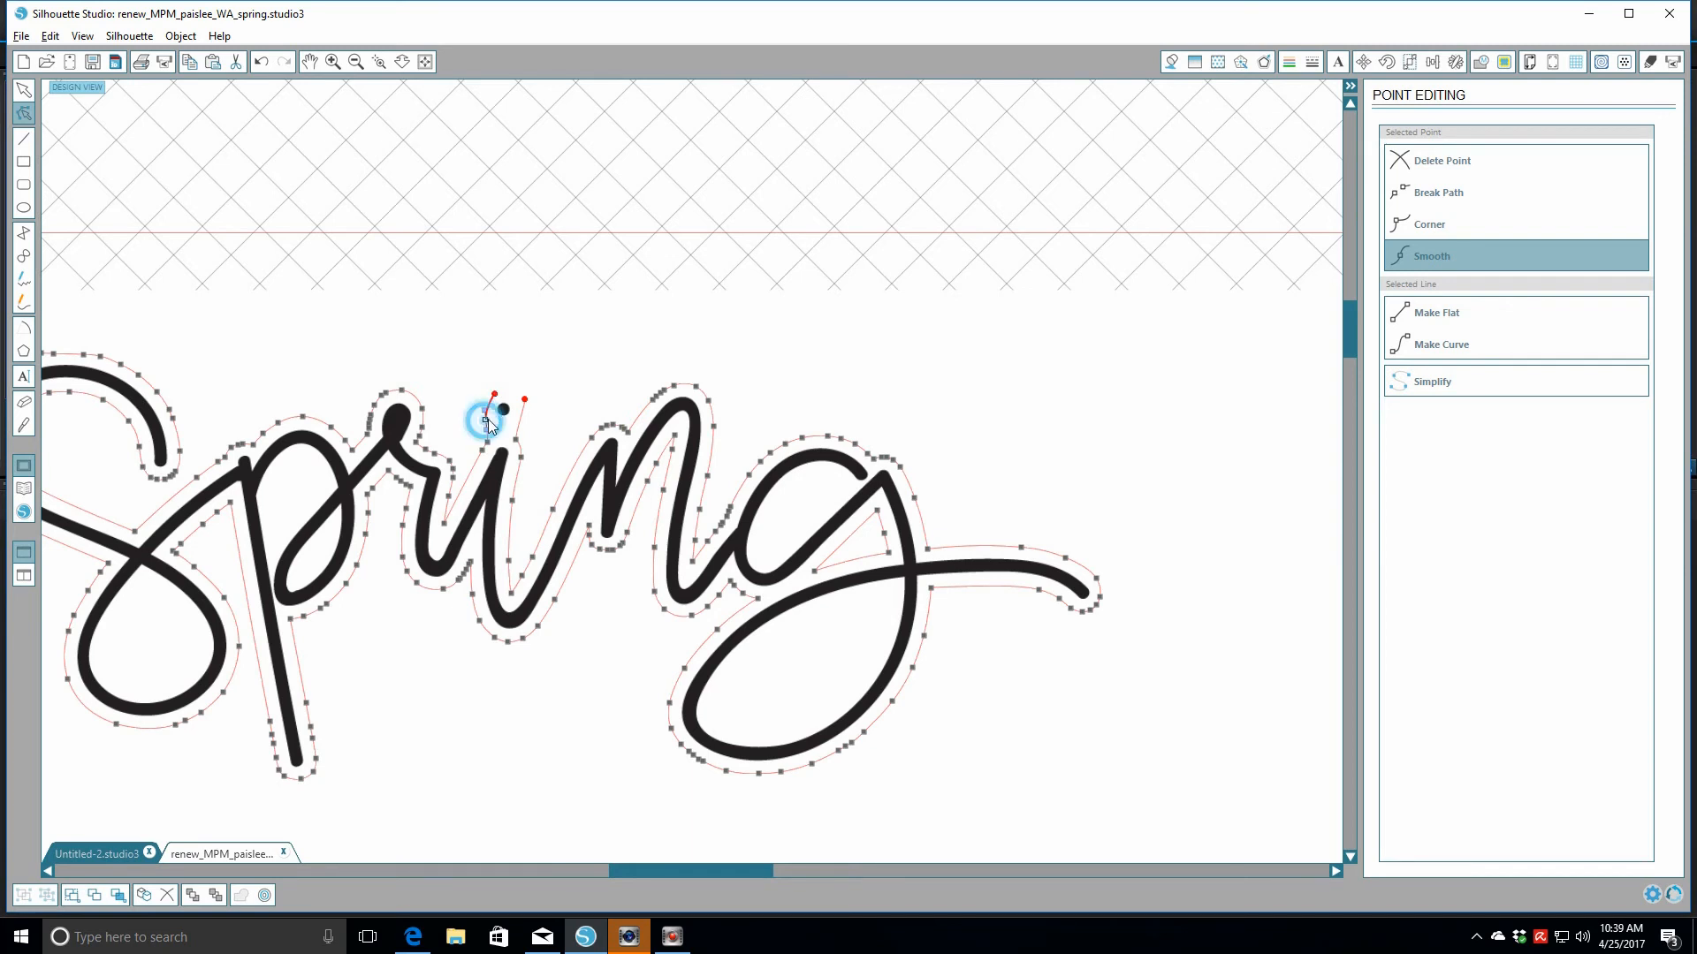
{"action": "left_click", "coordinate": [1451, 352]}
{"action": "left_click", "coordinate": [514, 440]}
{"action": "left_click", "coordinate": [518, 419]}
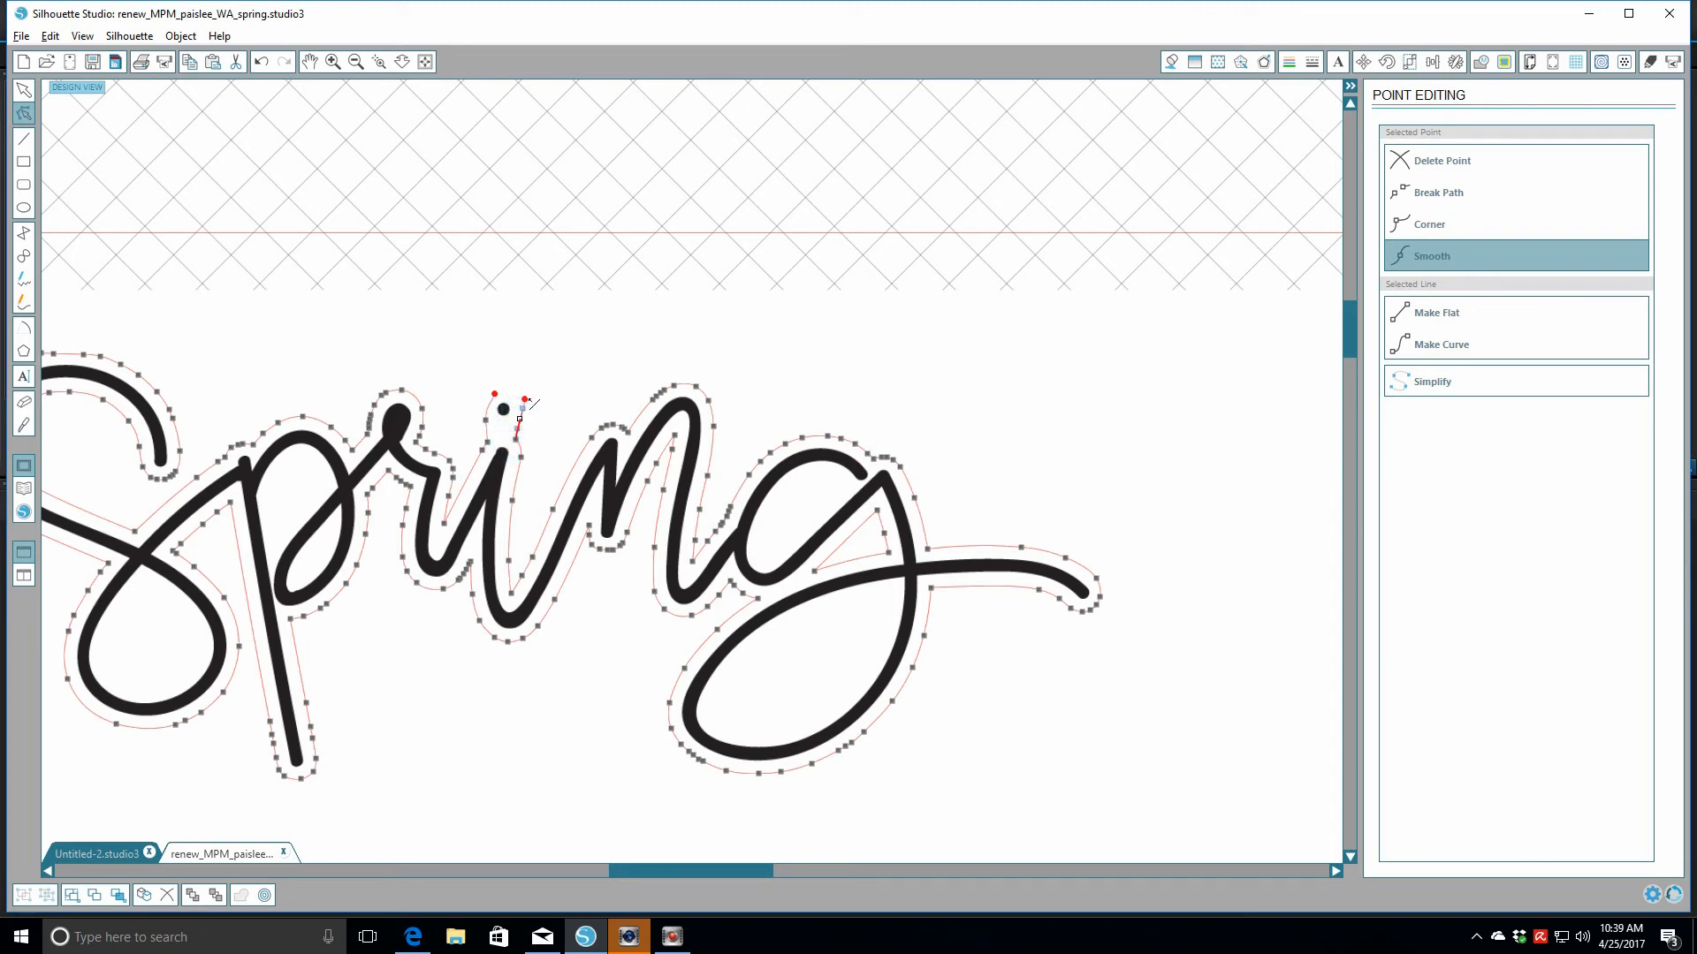
Join the border's two ends over the i's dot and round the connecting line into an arc
{"action": "left_click", "coordinate": [522, 396]}
{"action": "left_click", "coordinate": [521, 396]}
{"action": "left_click", "coordinate": [510, 396]}
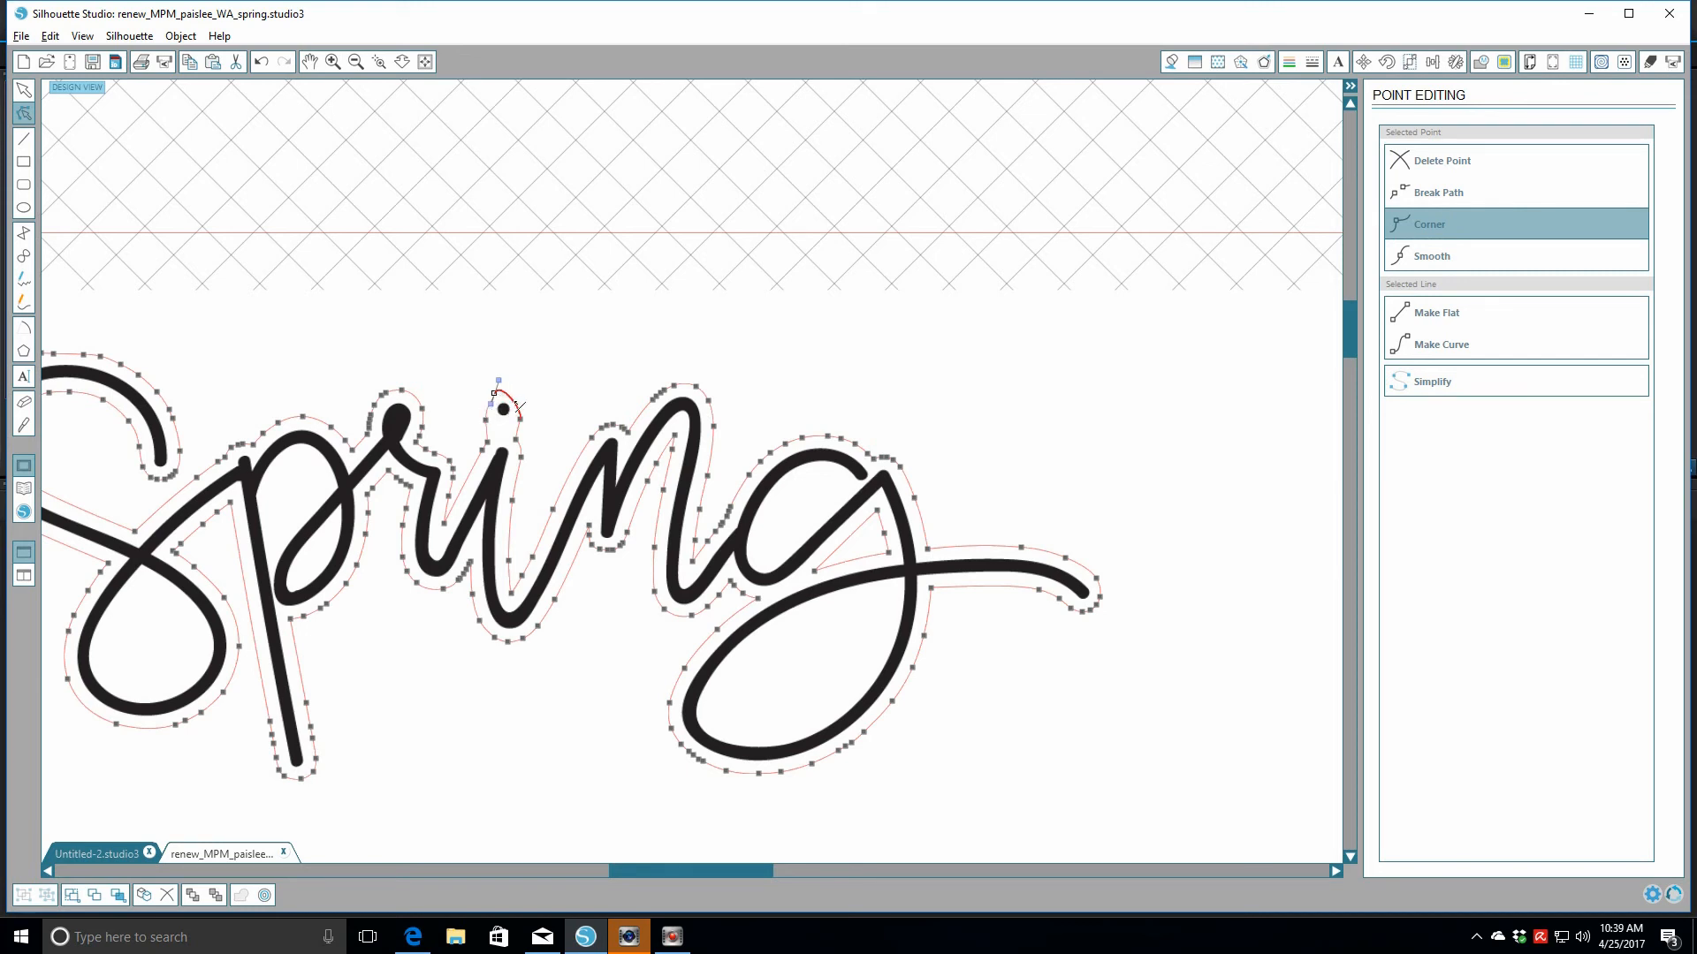
{"action": "left_click", "coordinate": [511, 399]}
{"action": "left_click_drag", "start_coordinate": [511, 398], "coordinate": [515, 395]}
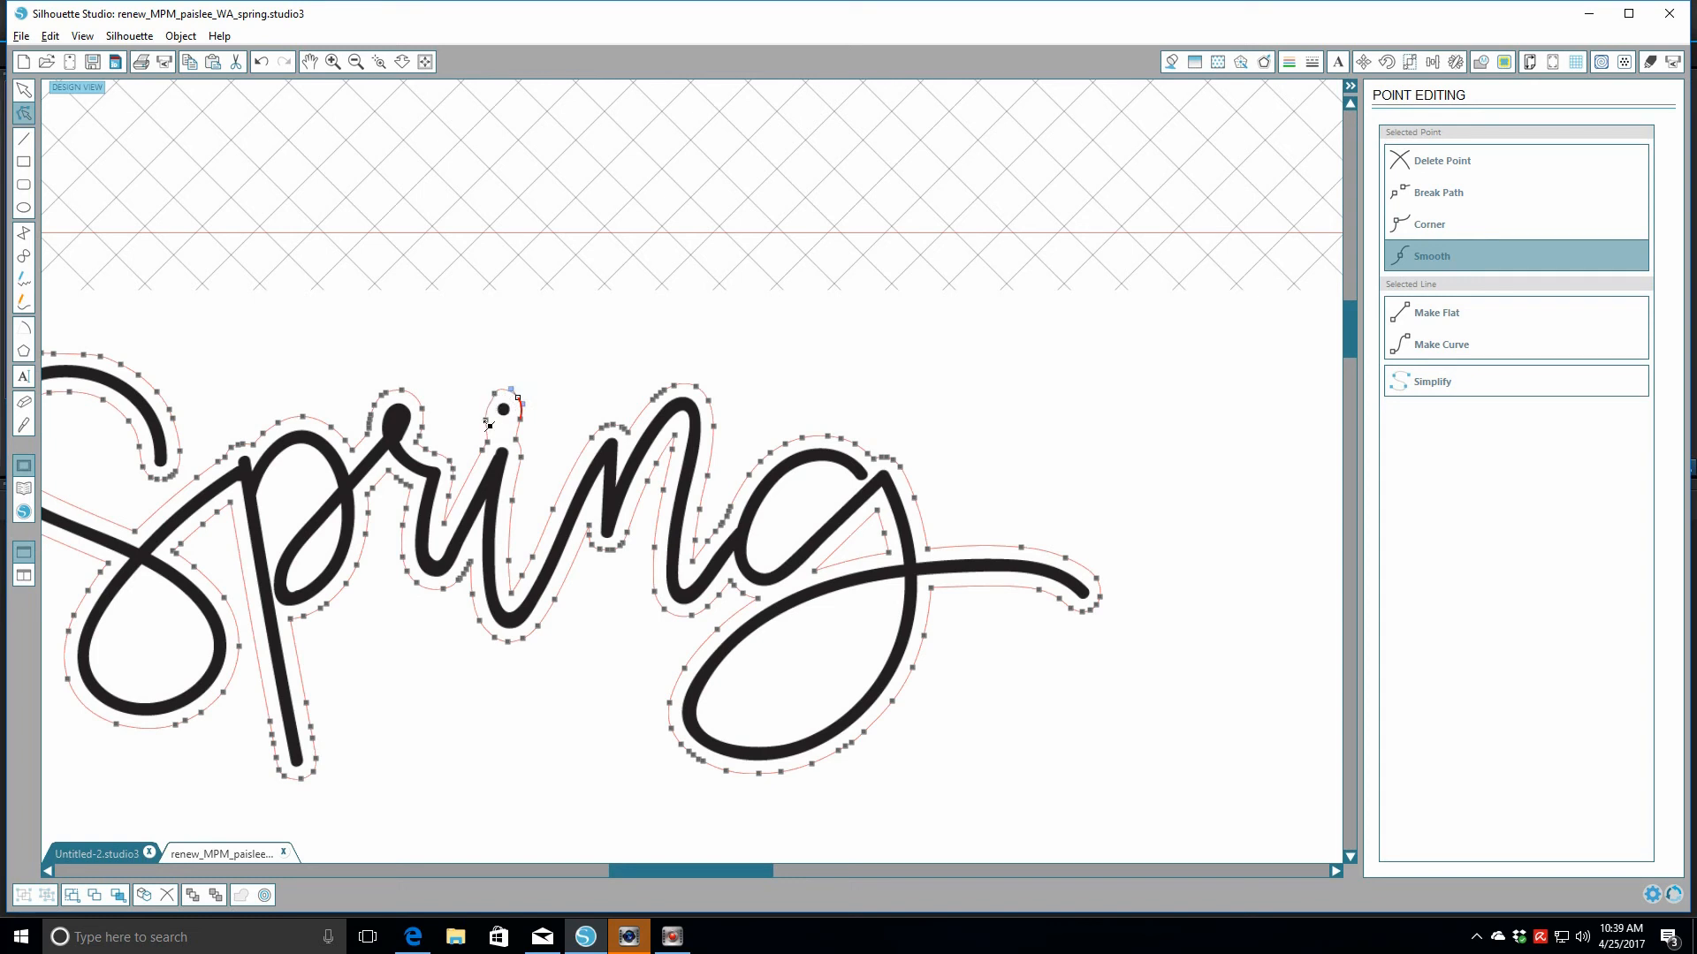
Fine-tune the border's points around the i's dot and the neck below it, and finish the point editing
{"action": "left_click", "coordinate": [485, 419]}
{"action": "left_click", "coordinate": [492, 389]}
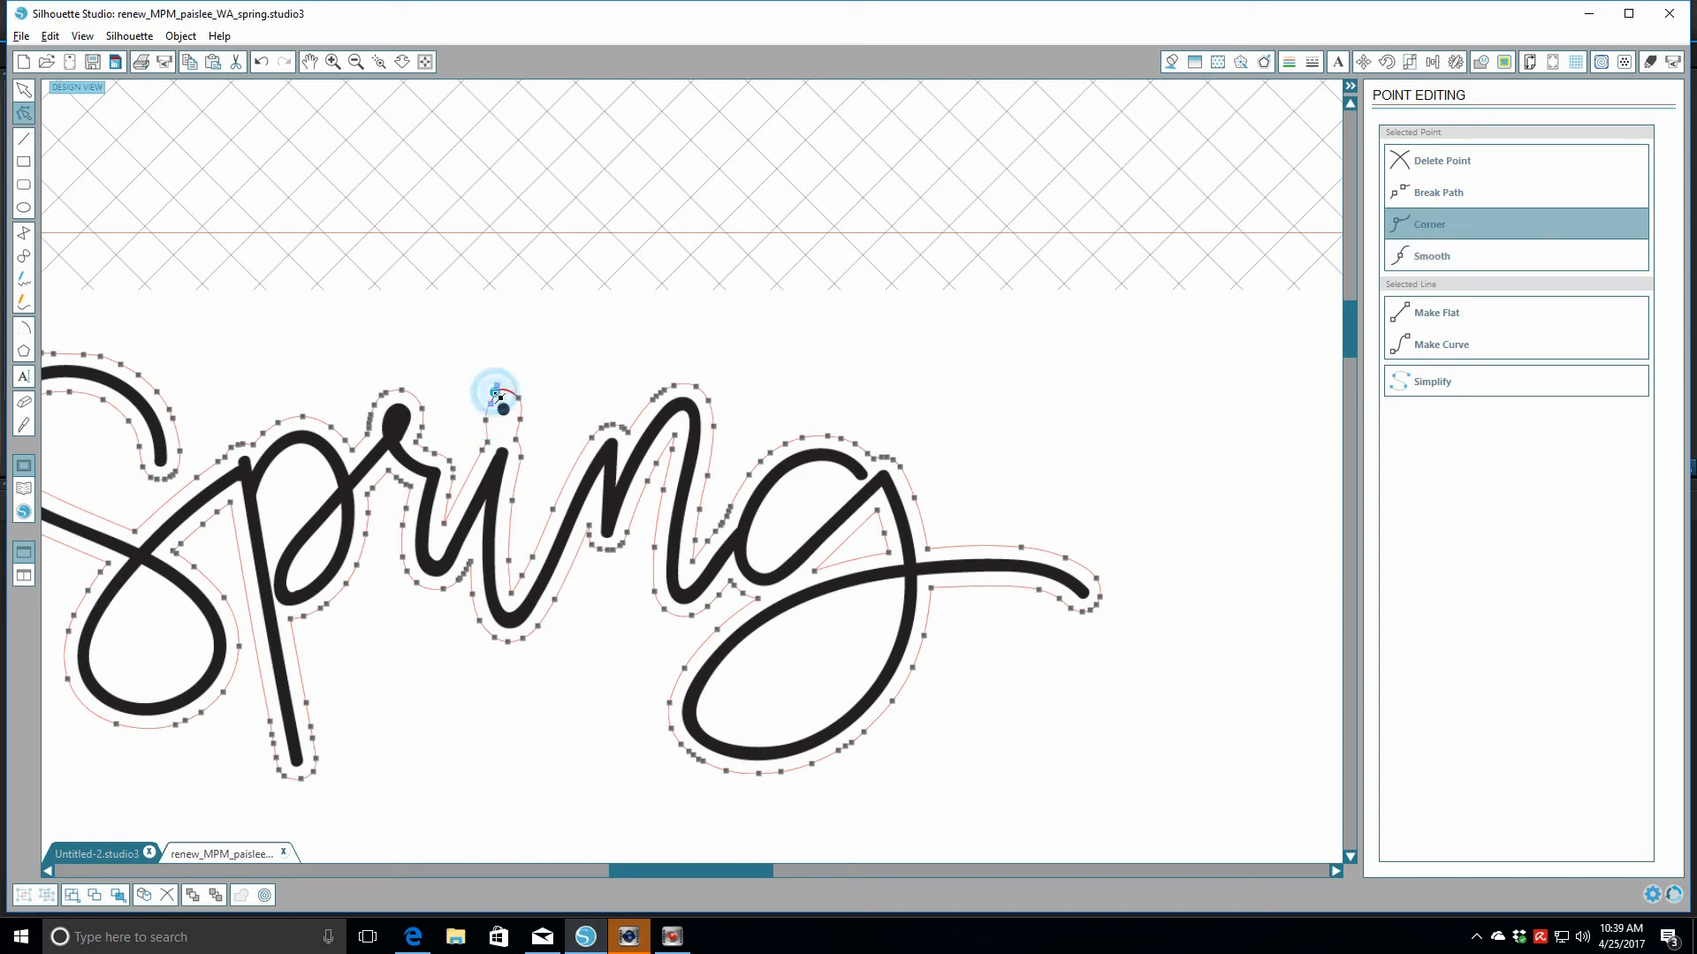
{"action": "left_click_drag", "start_coordinate": [490, 392], "coordinate": [490, 395]}
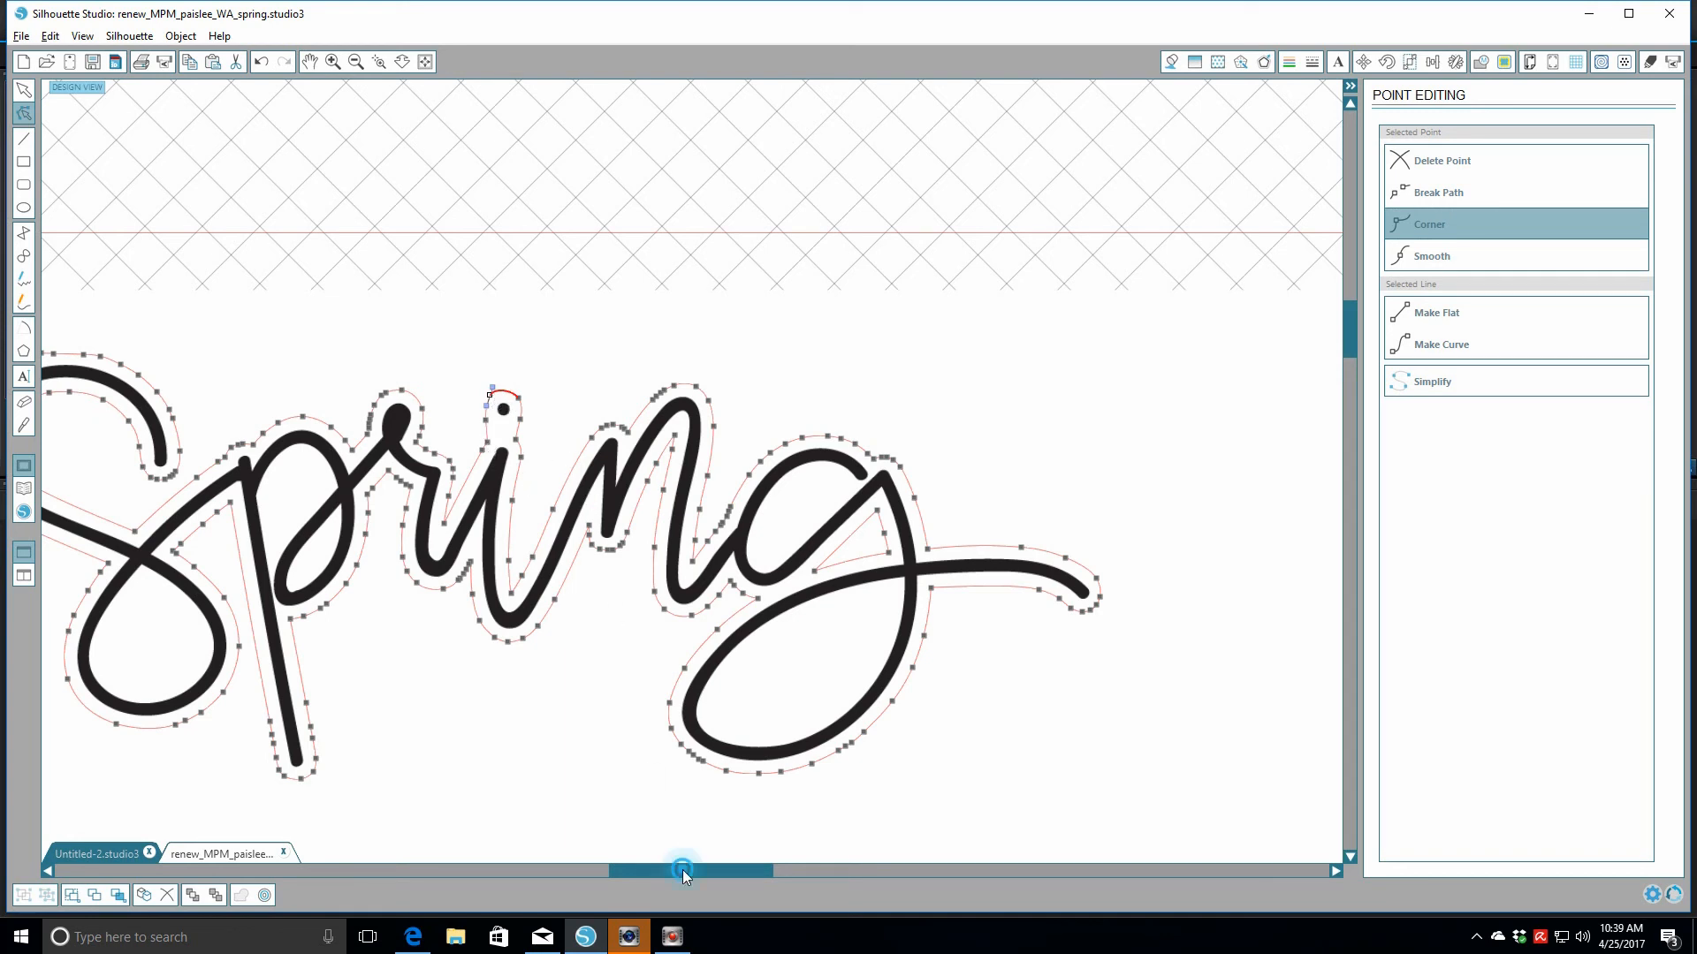
{"action": "left_click_drag", "start_coordinate": [682, 869], "coordinate": [650, 882]}
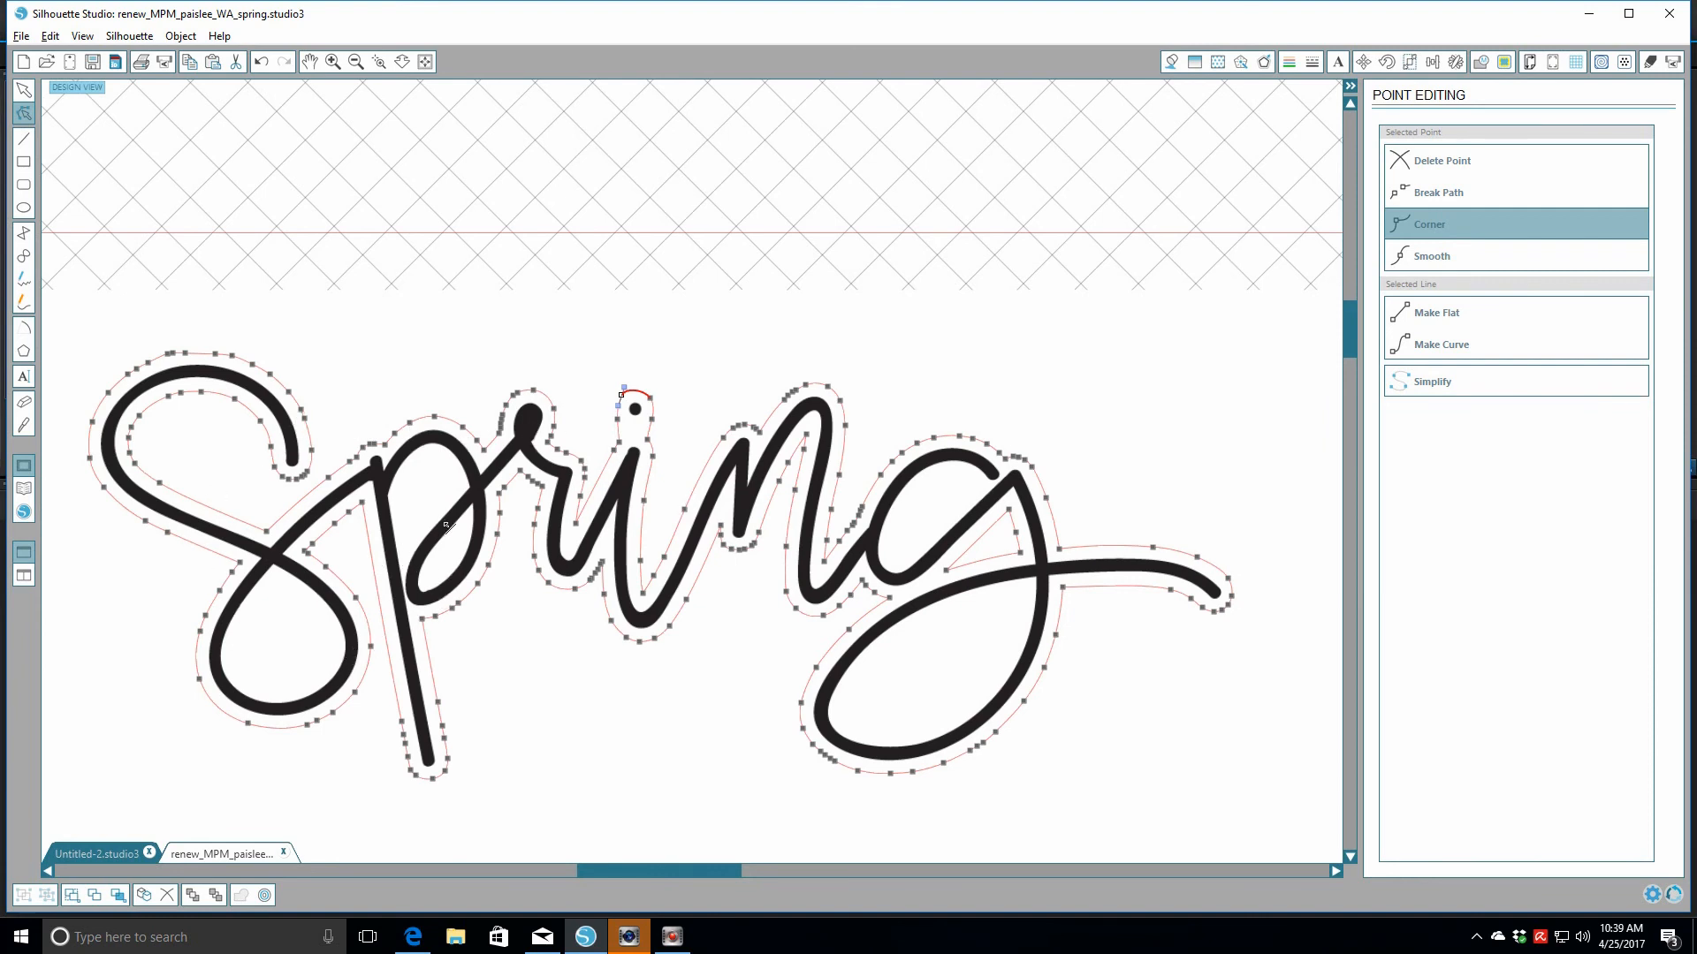
{"action": "left_click", "coordinate": [646, 439]}
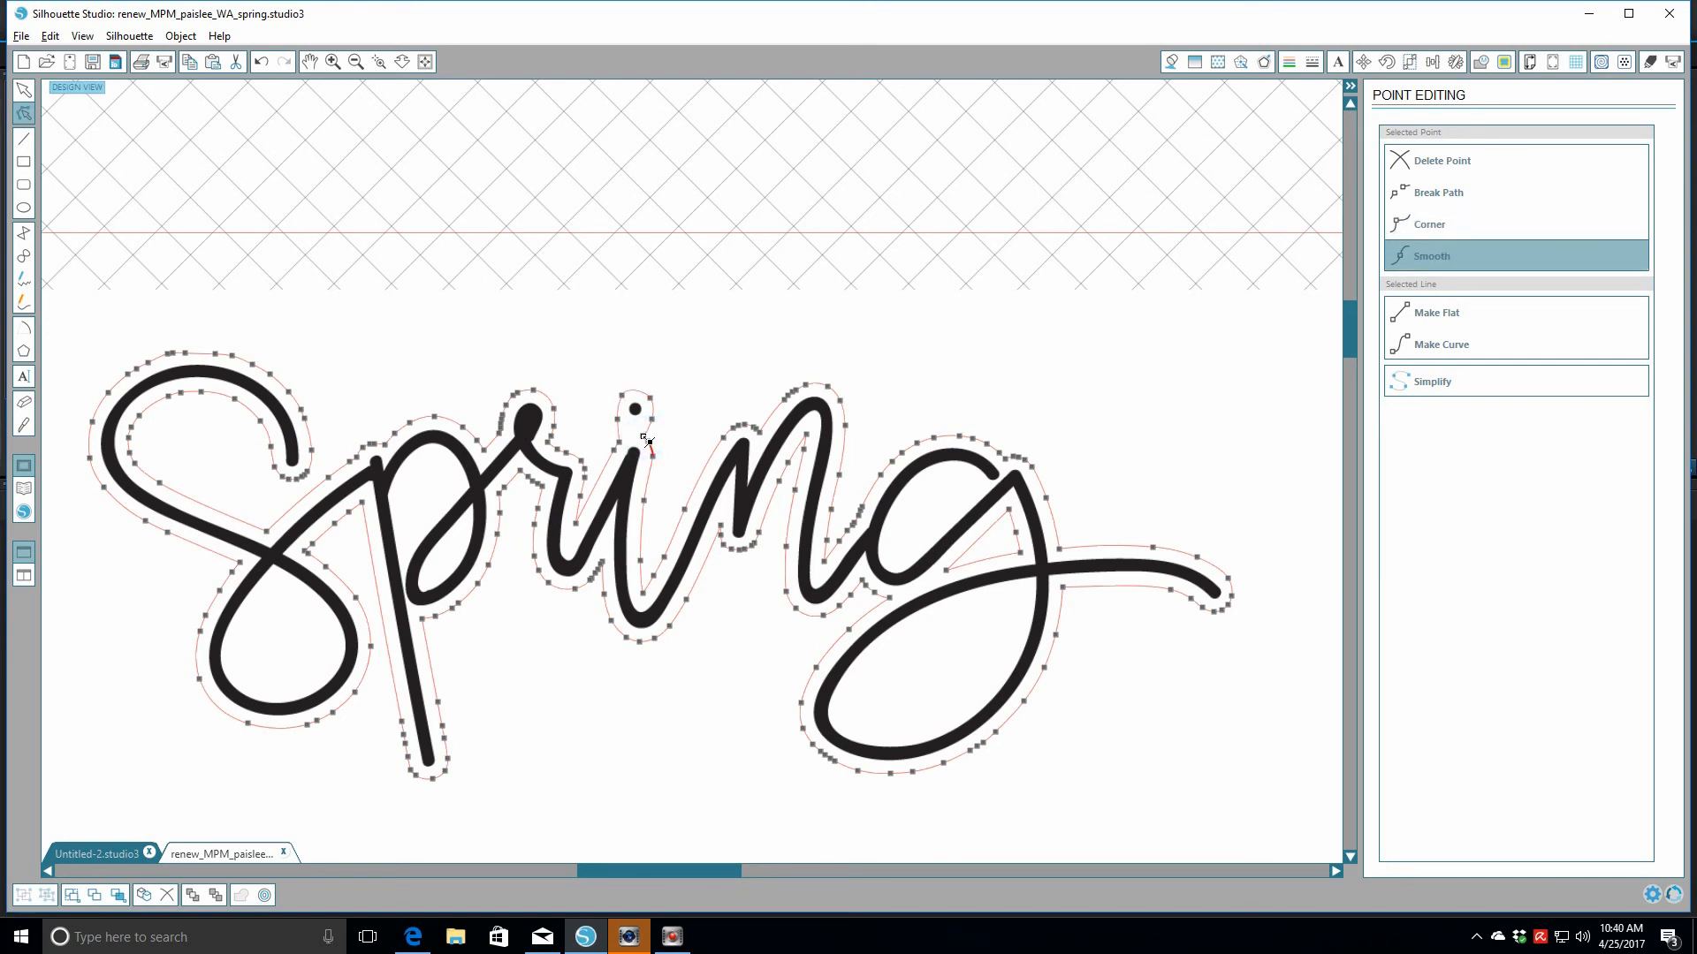
{"action": "left_click", "coordinate": [623, 441]}
{"action": "left_click", "coordinate": [425, 61]}
{"action": "left_click", "coordinate": [772, 306]}
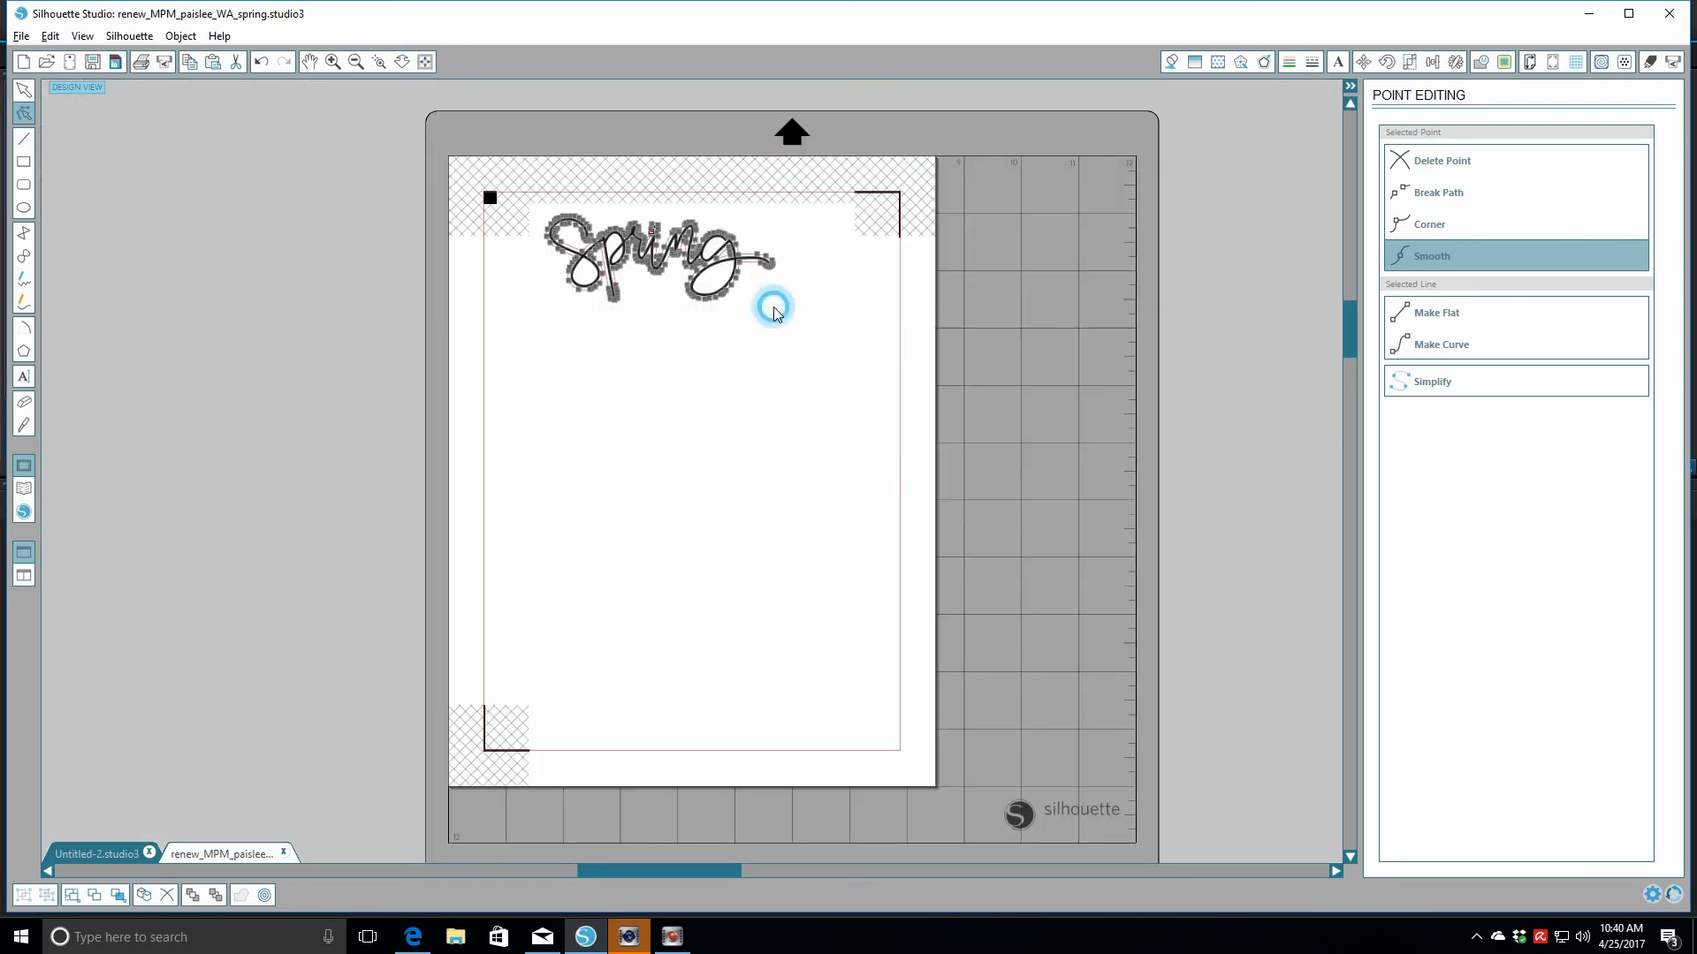